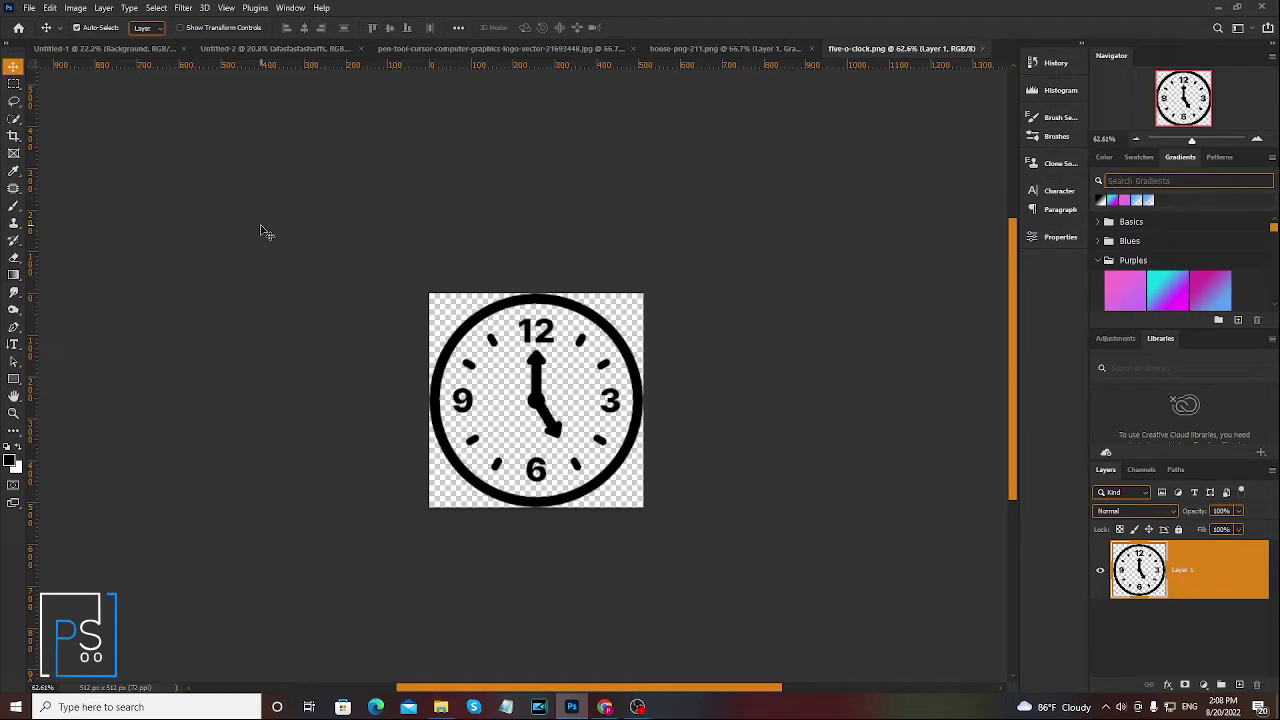
Switch from the clock image to the pen-nib logo JPG document
left_click(731, 55)
key("ctrl+shift+Tab")
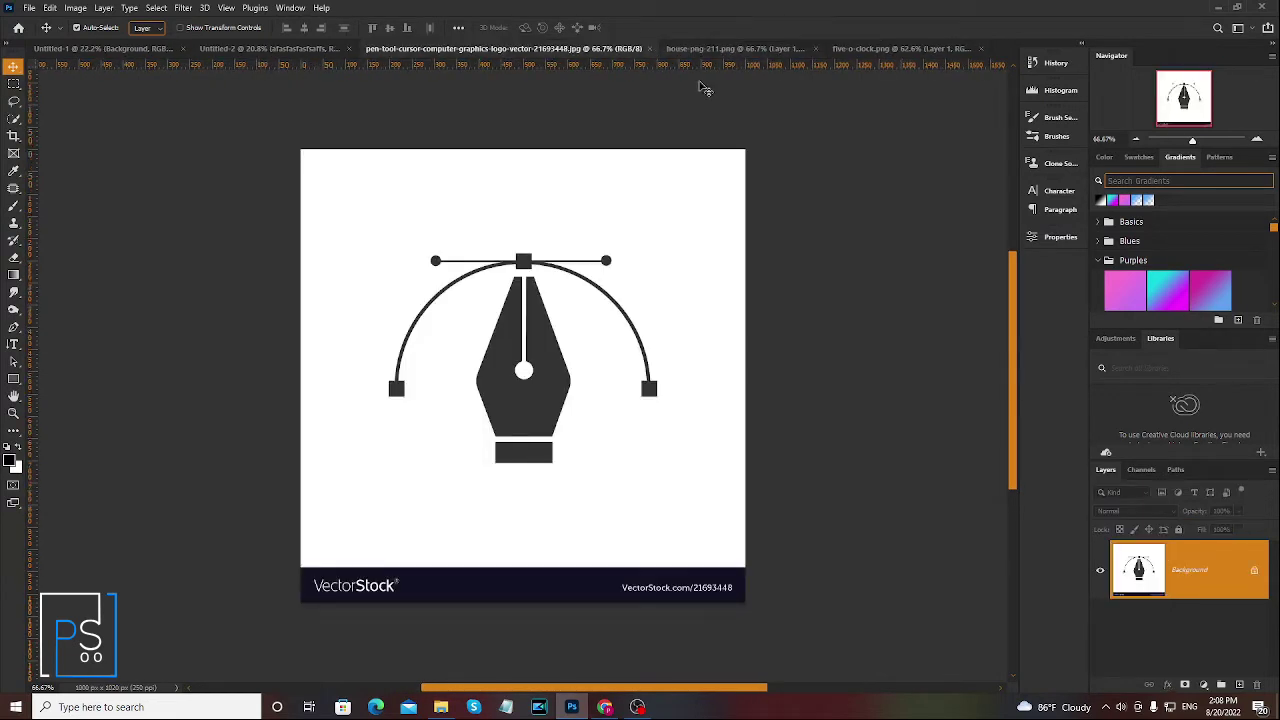
Choose the plain Eraser Tool and zoom and pan down to the watermark strip
right_click(14, 257)
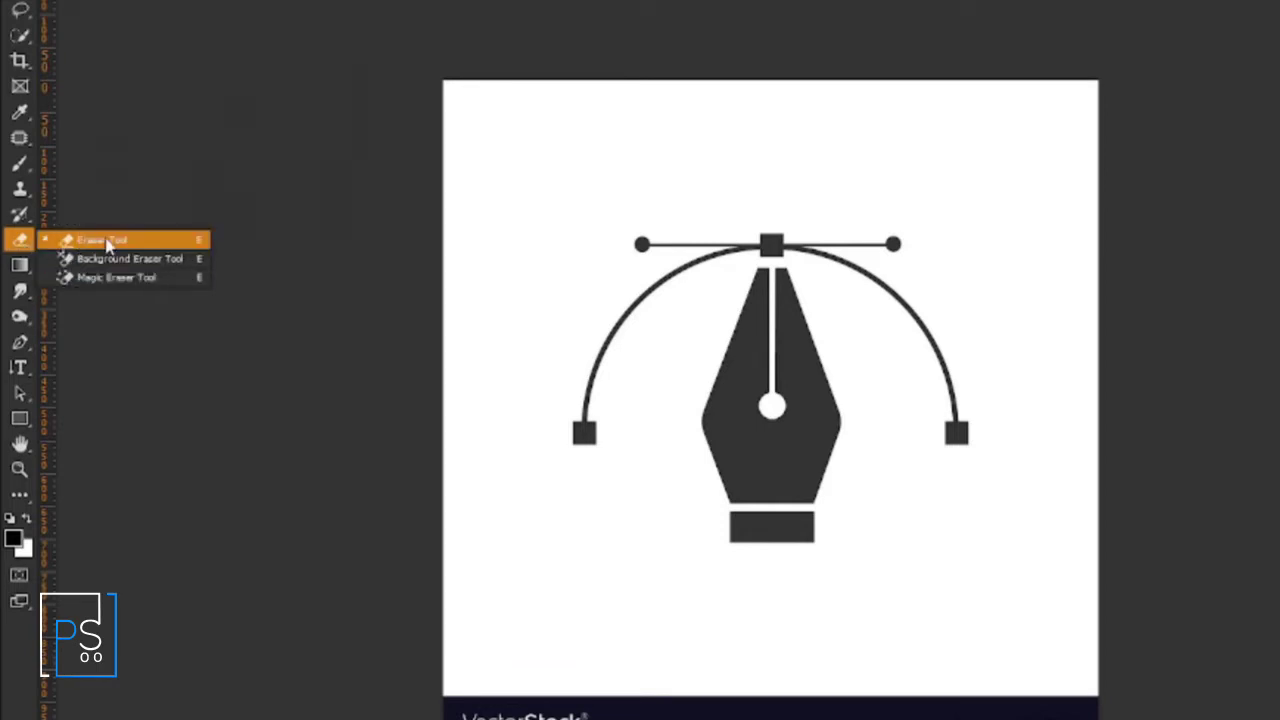
left_click(111, 244)
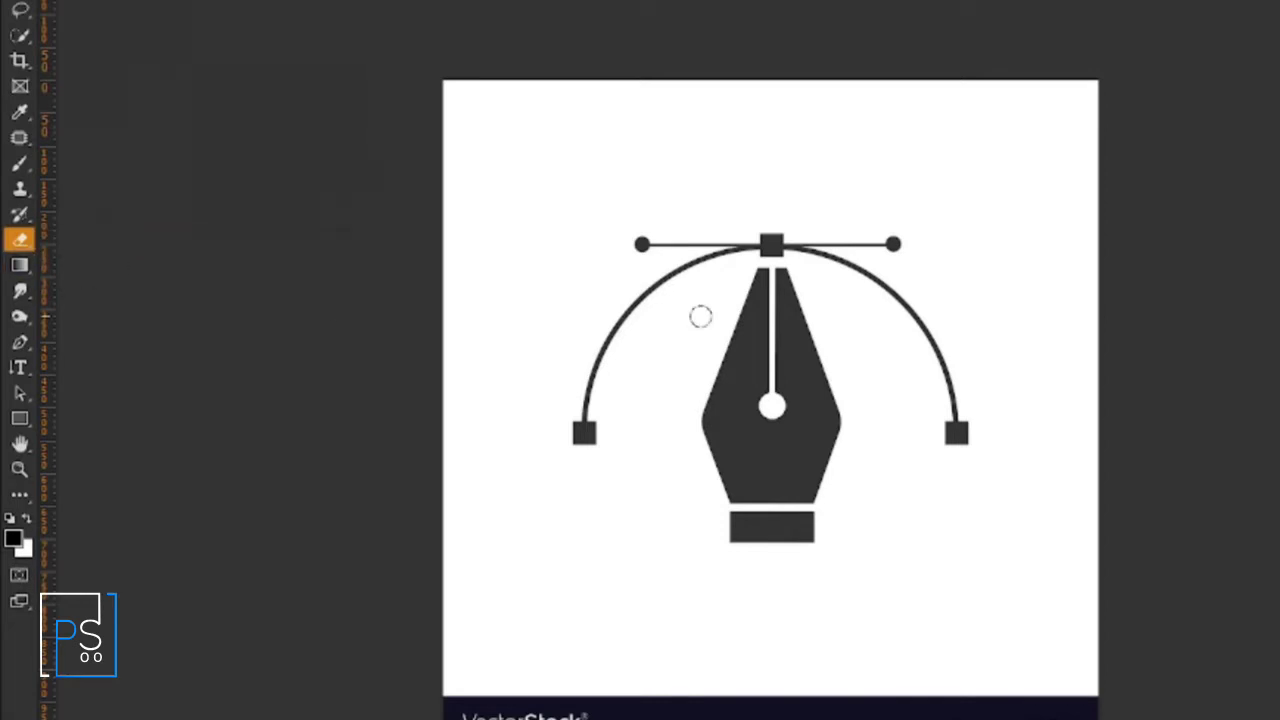
scroll(870, 494, "up", 1)
scroll(870, 494, "up", 1)
scroll(869, 489, "down", 2)
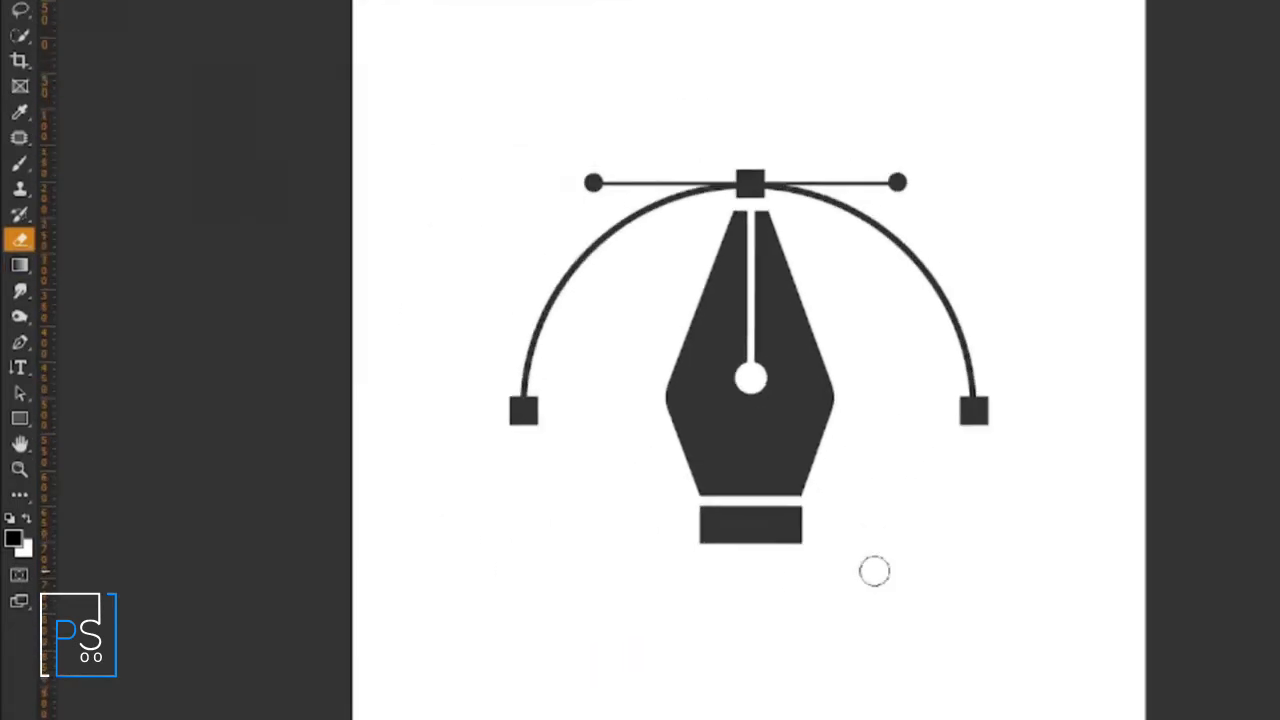
scroll(874, 571, "up", 2)
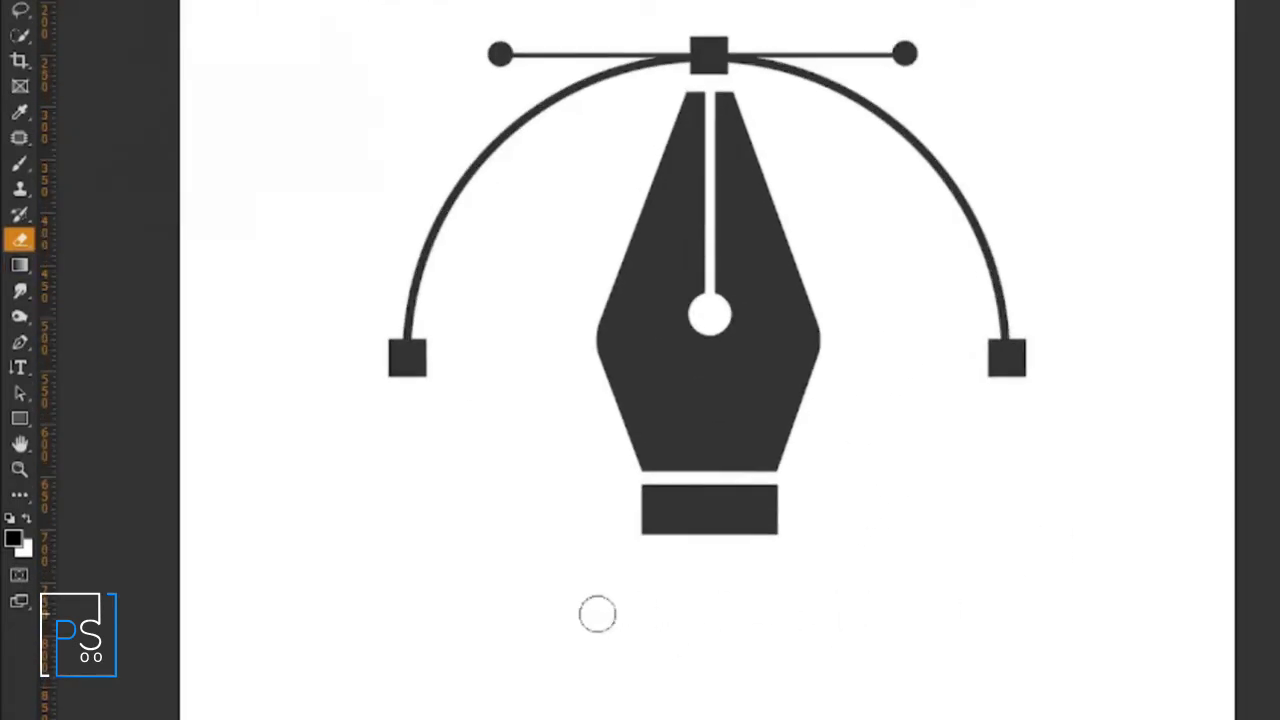
left_click_drag(758, 622, 727, 495)
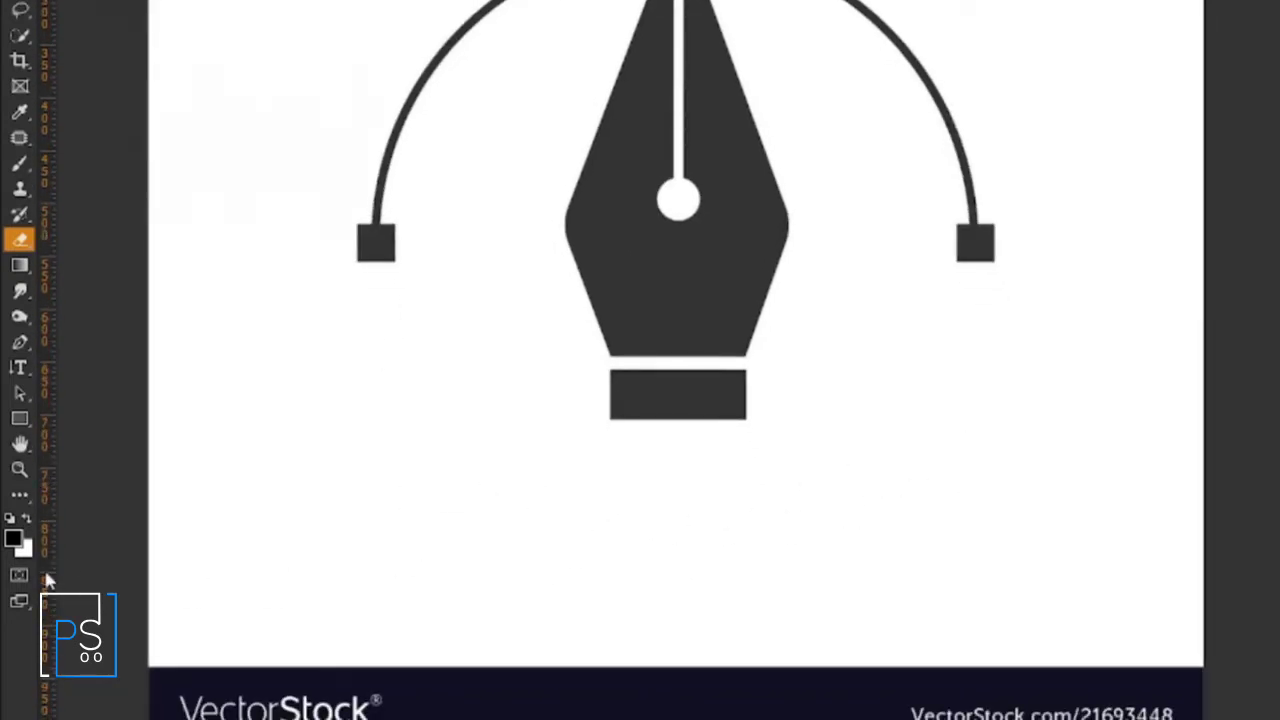
Set the background colour to red, ff0000
left_click(25, 550)
type("ff0000")
left_click(1255, 174)
Erase two test strokes on the lower canvas and undo each one
mouse_move(880, 488)
left_mouse_down()
mouse_move(643, 529)
mouse_move(858, 505)
mouse_move(955, 472)
left_mouse_up()
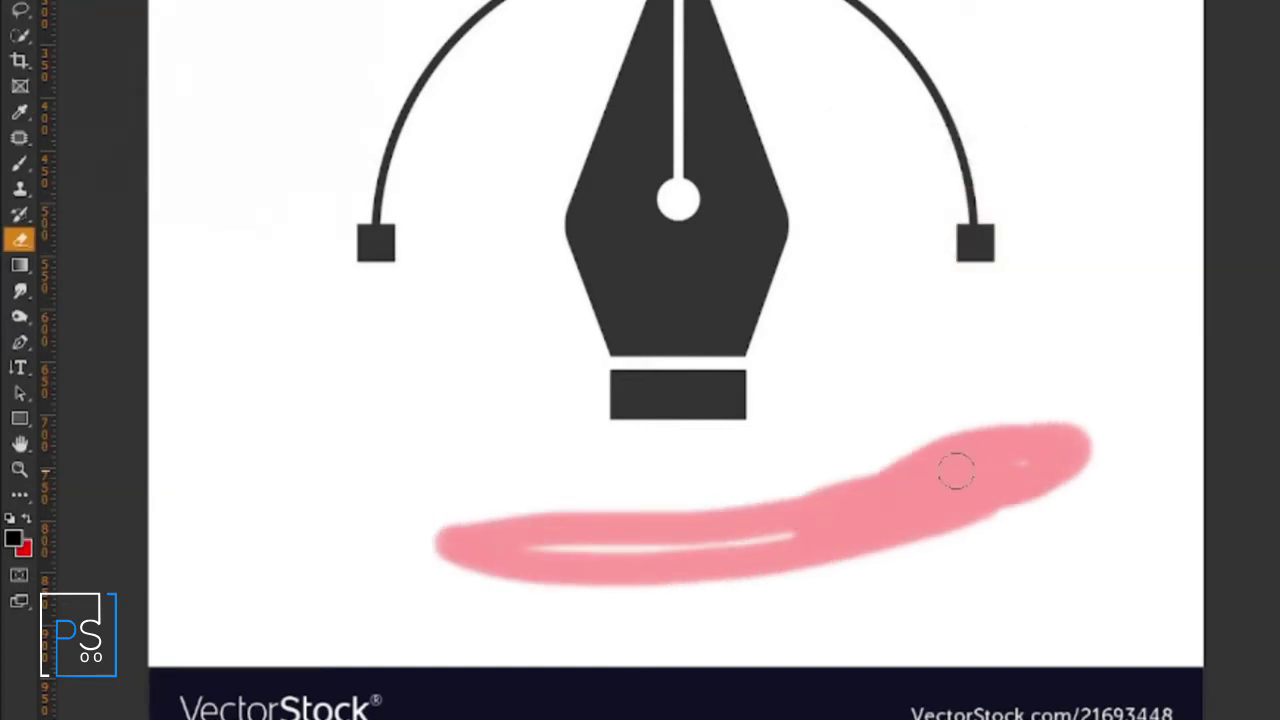
key("ctrl+z")
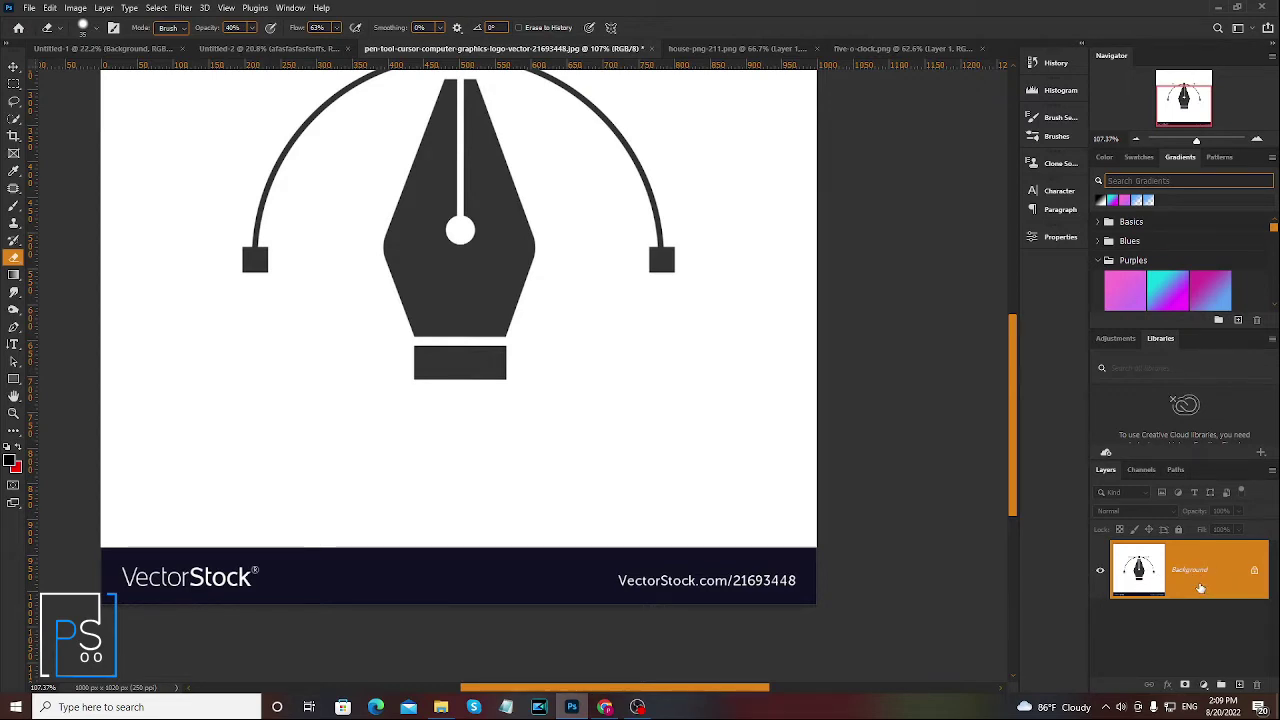
left_click_drag(265, 443, 344, 467)
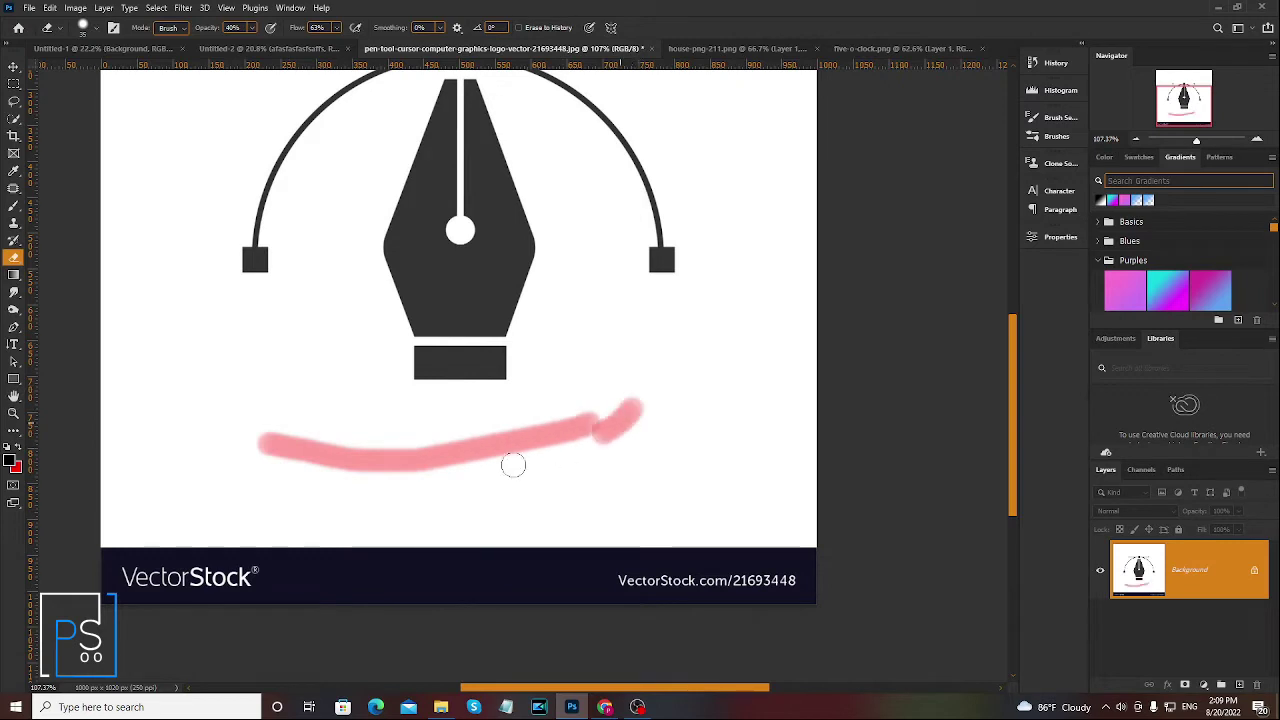
key("ctrl+z")
key("ctrl+z")
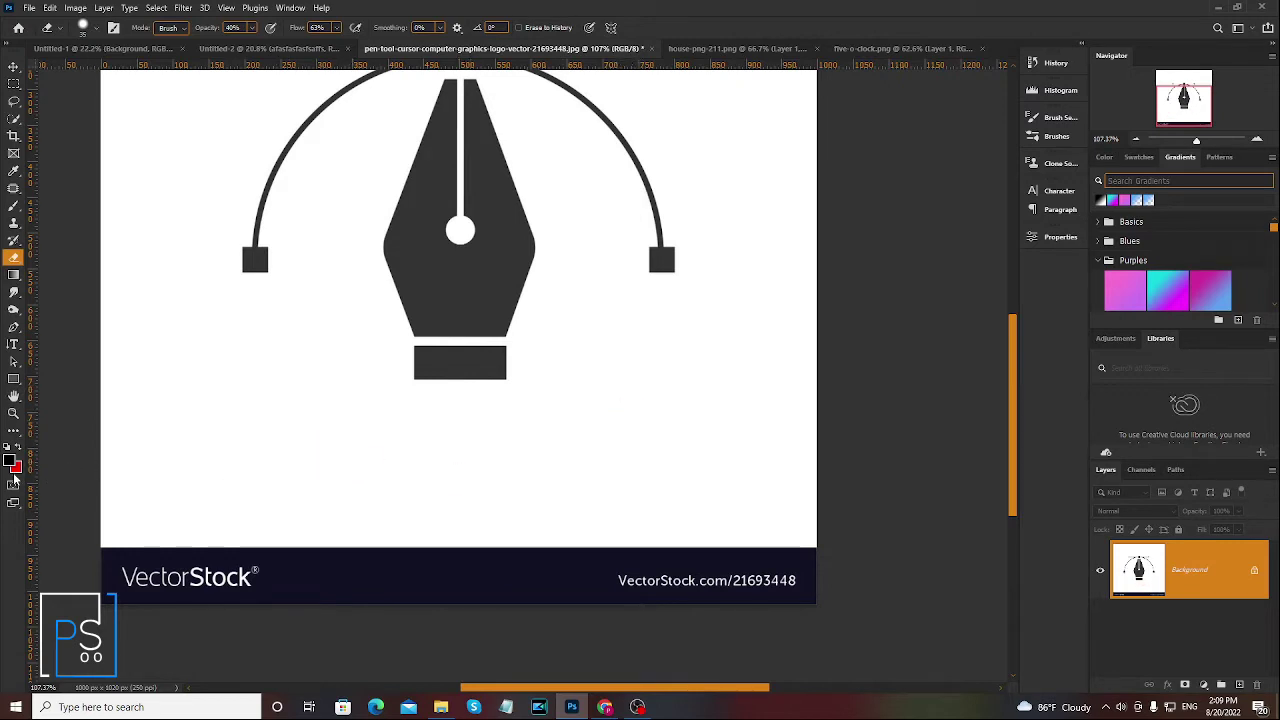
left_click(16, 467)
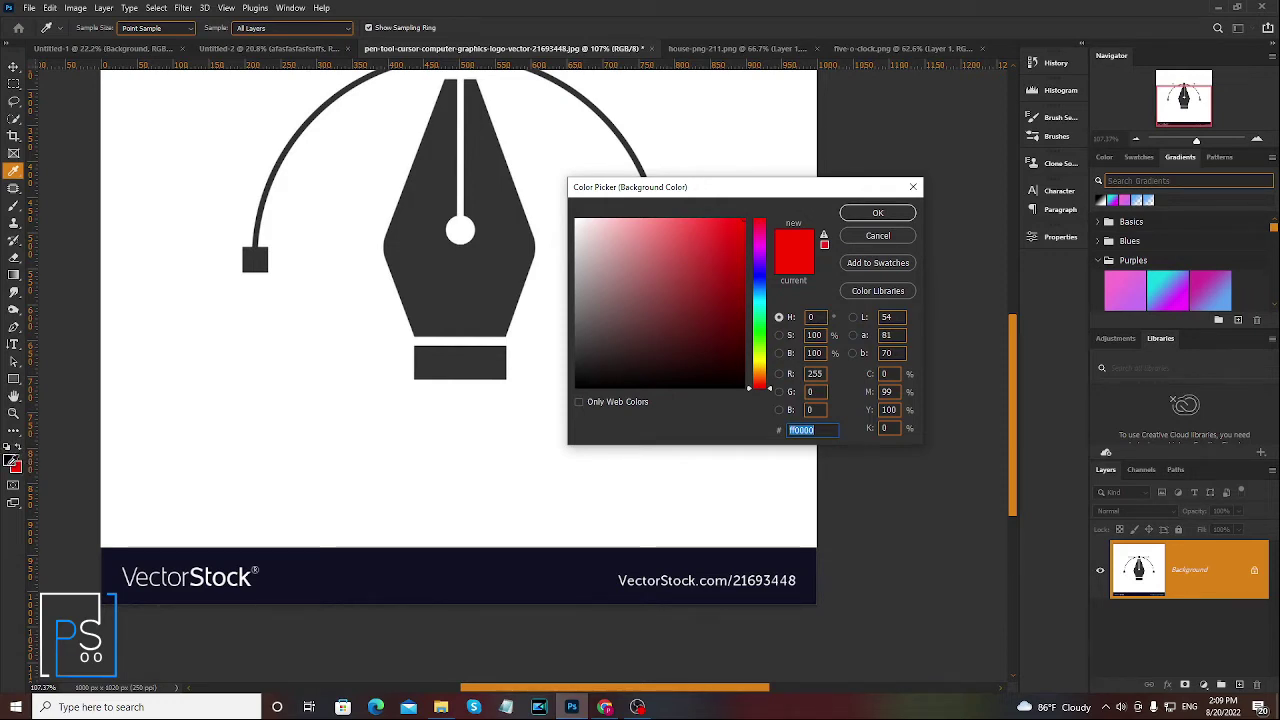
Keep red as background colour and erase a faint pink stroke below the logo
left_click(877, 213)
key("e")
left_click_drag(300, 452, 606, 428)
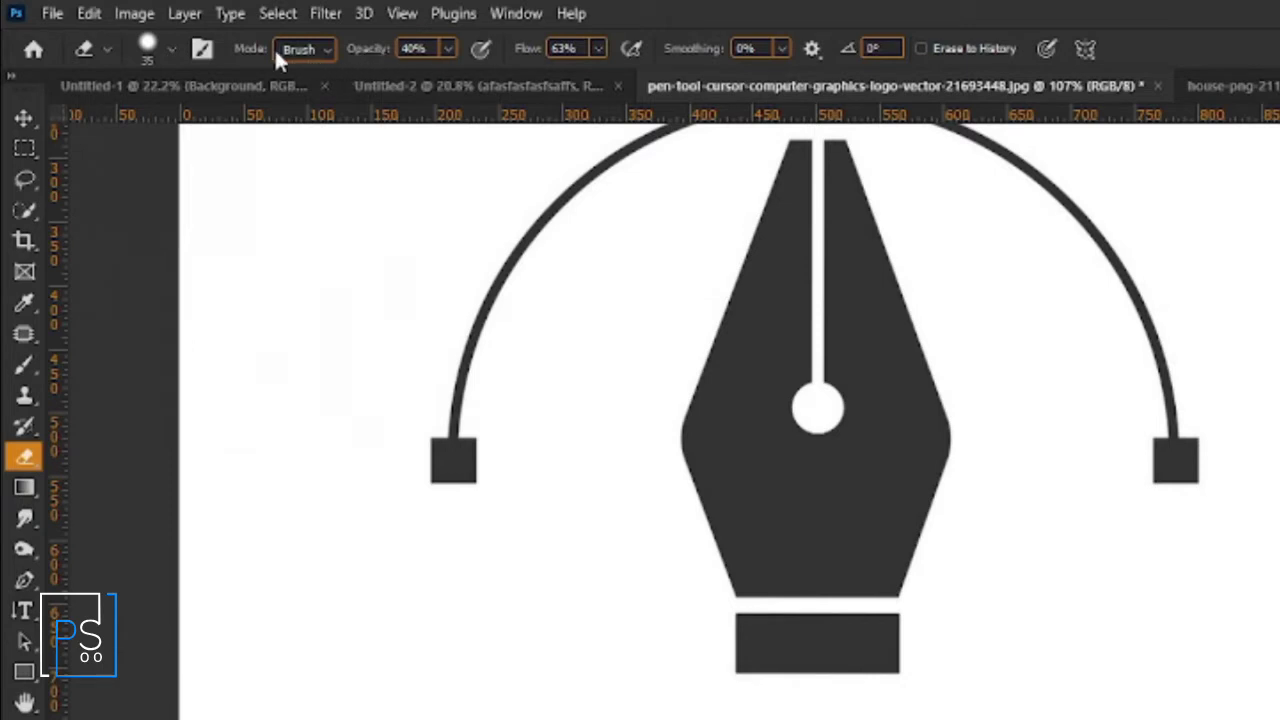
Set the Brush-mode eraser to 100% flow and opacity, then erase solid red strokes at lower left
left_click(328, 52)
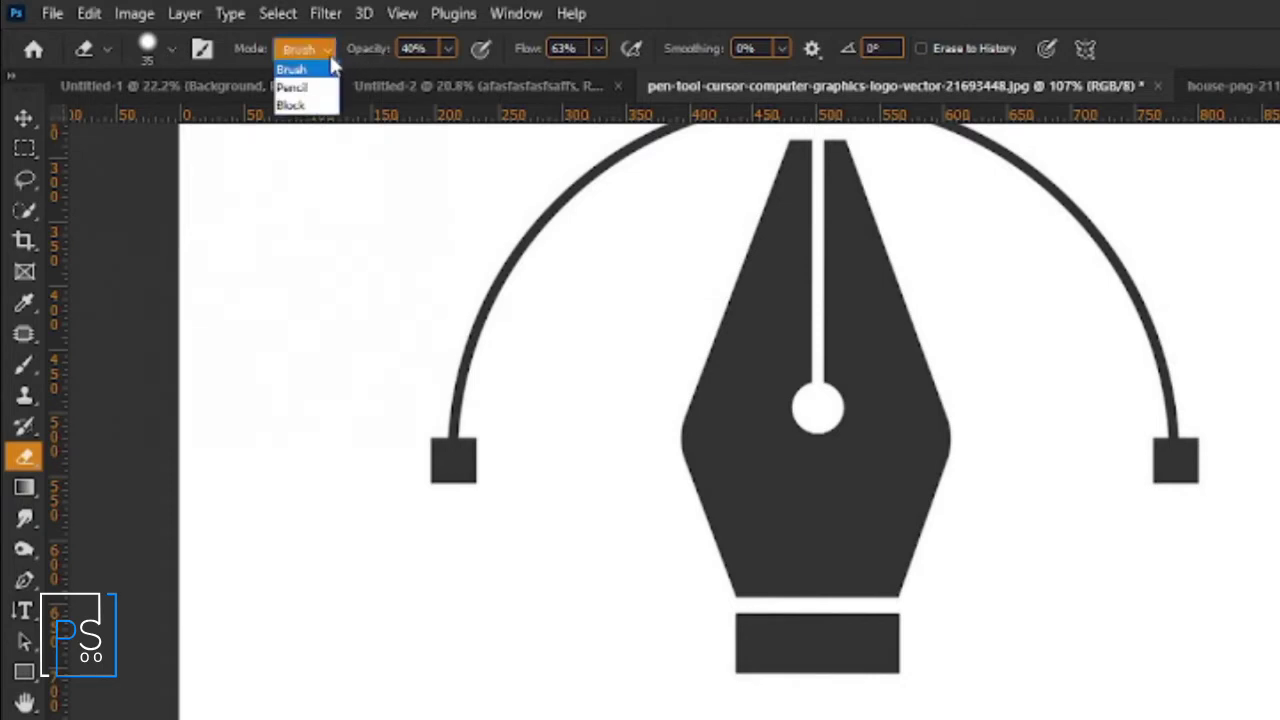
left_click(331, 58)
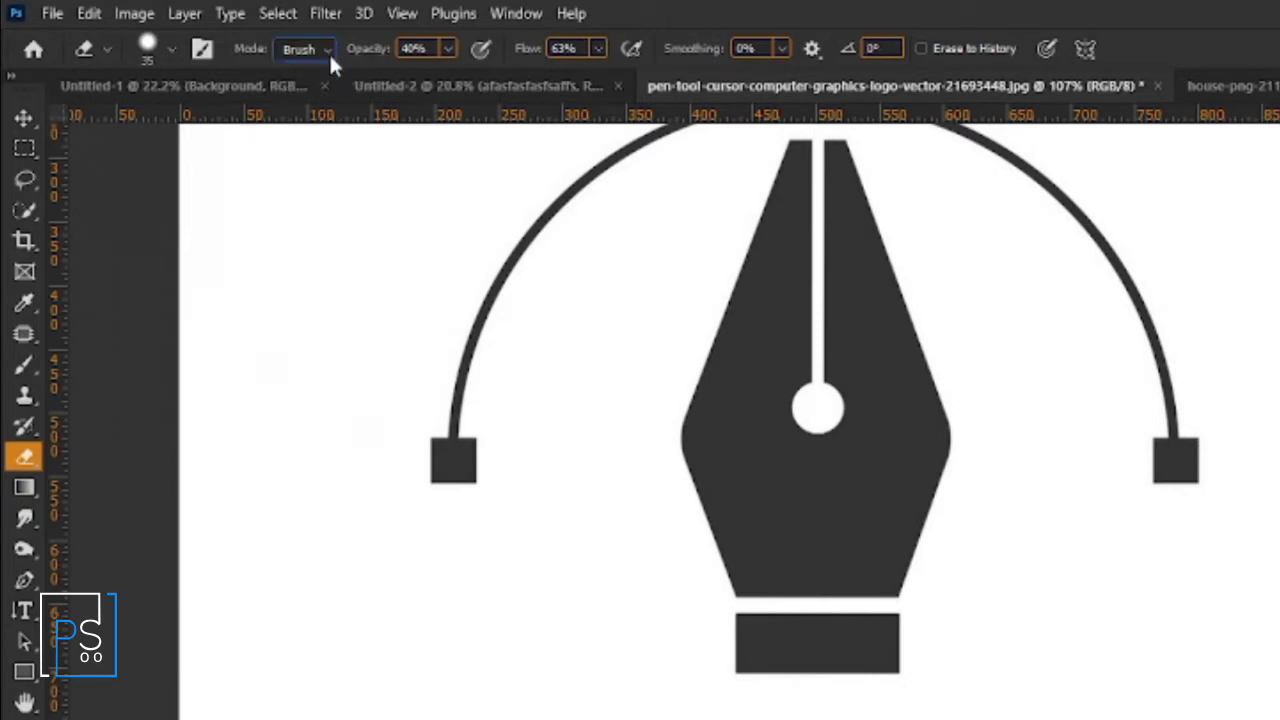
left_click(453, 48)
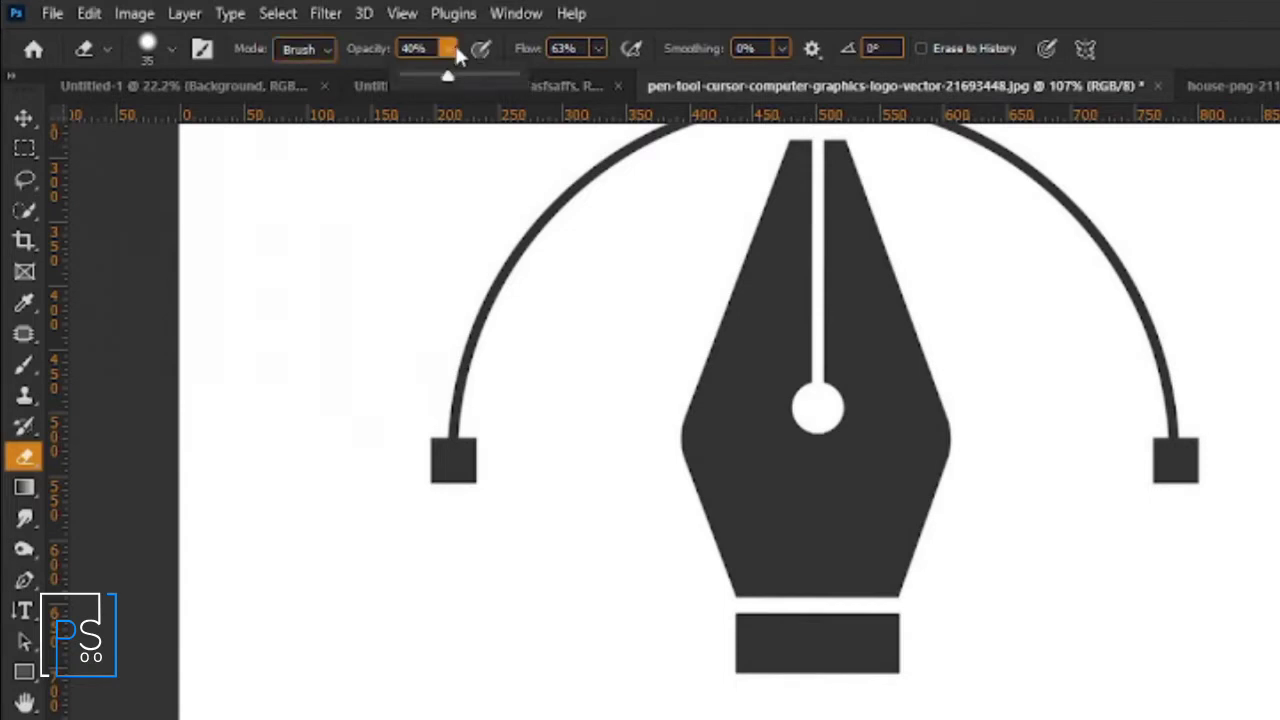
left_click(598, 50)
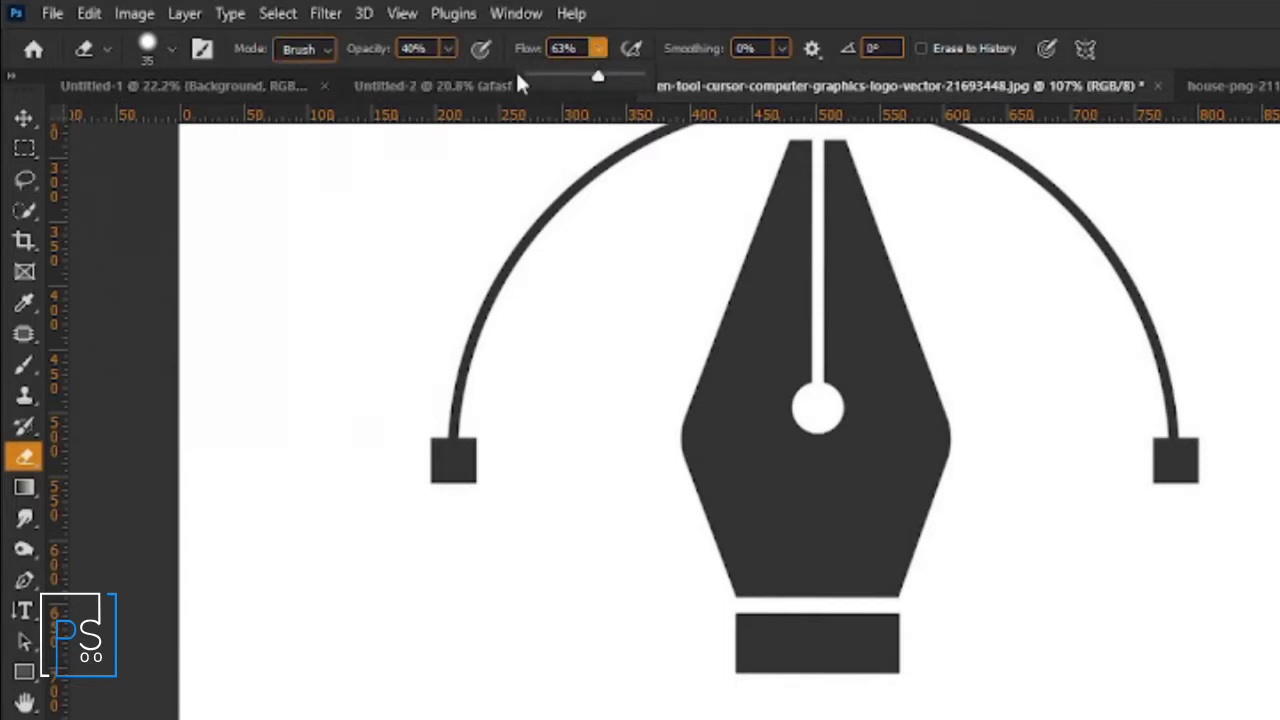
left_click(783, 48)
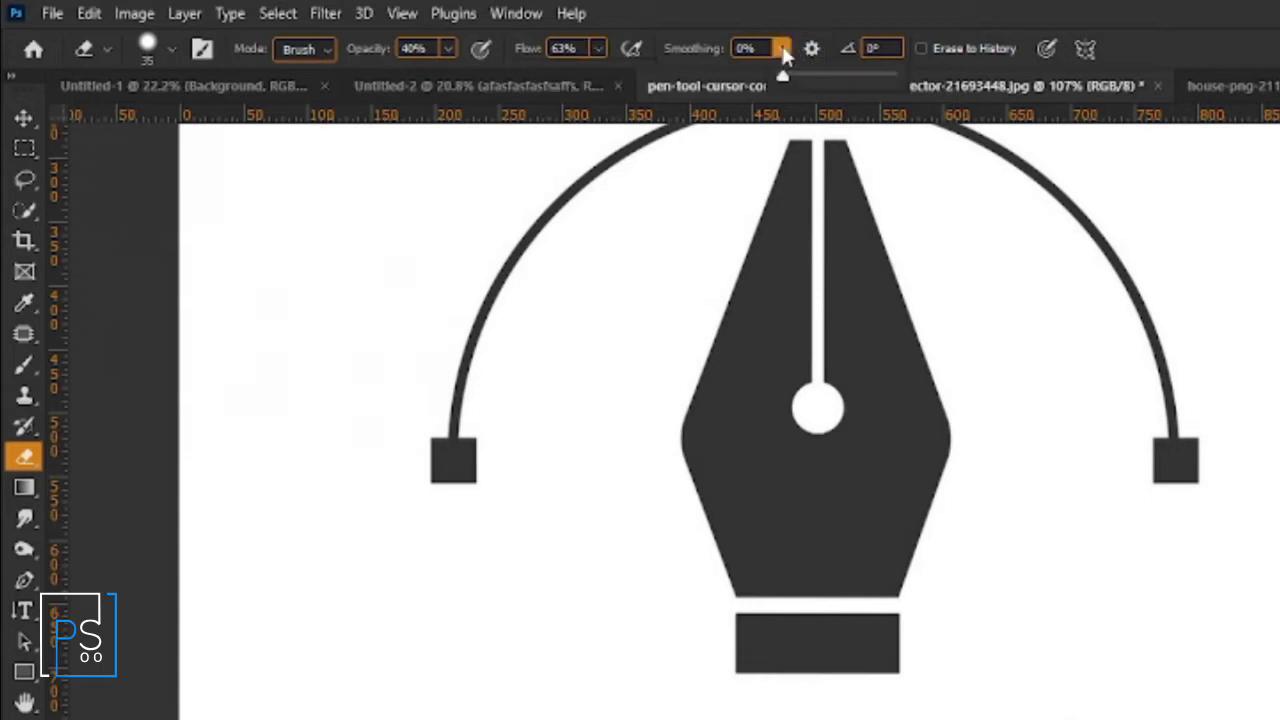
left_click(604, 50)
left_click_drag(590, 77, 686, 83)
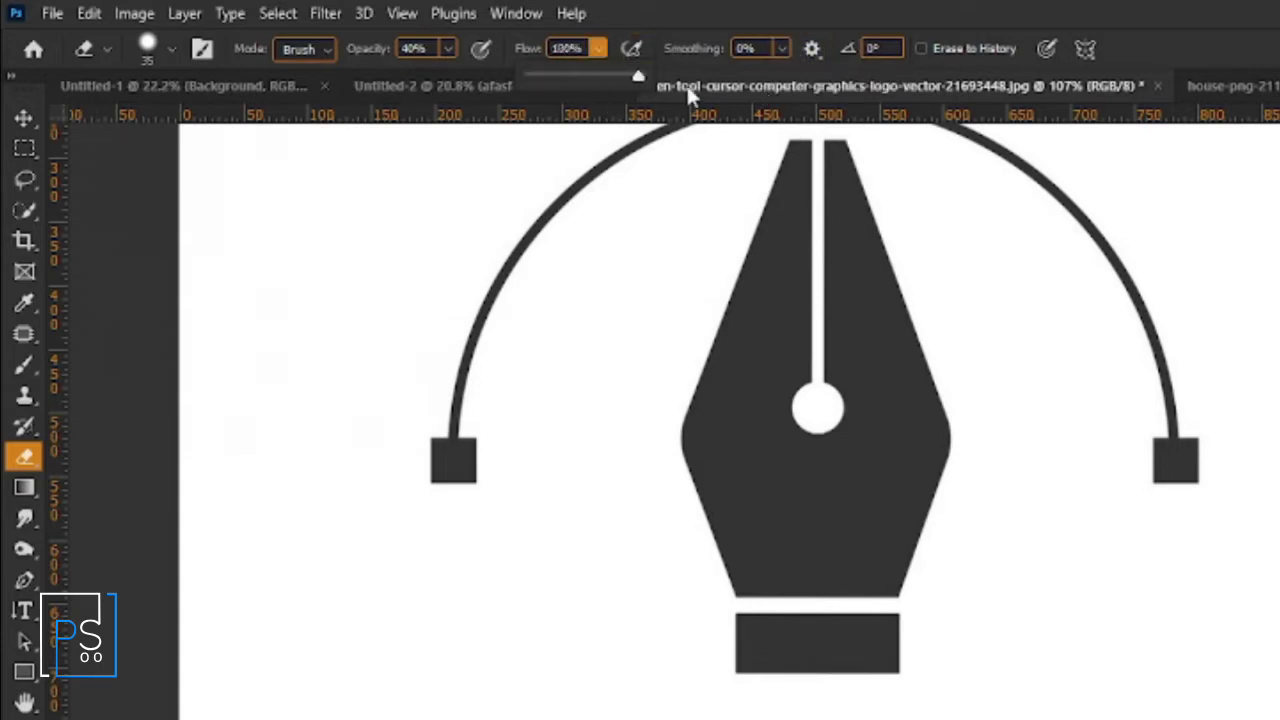
left_click(448, 48)
left_click_drag(452, 74, 957, 157)
left_click_drag(366, 692, 613, 692)
left_click_drag(308, 632, 308, 716)
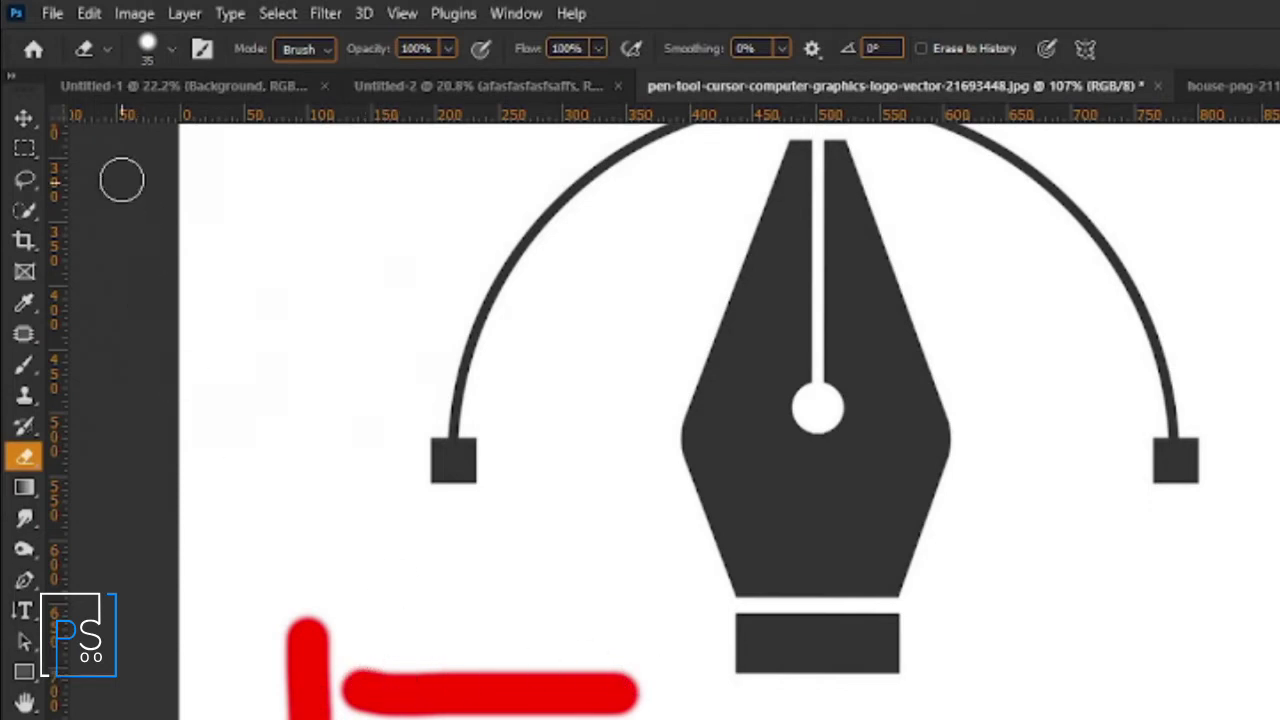
Set the eraser brush to about 62 px with 100% hardness
left_click(170, 50)
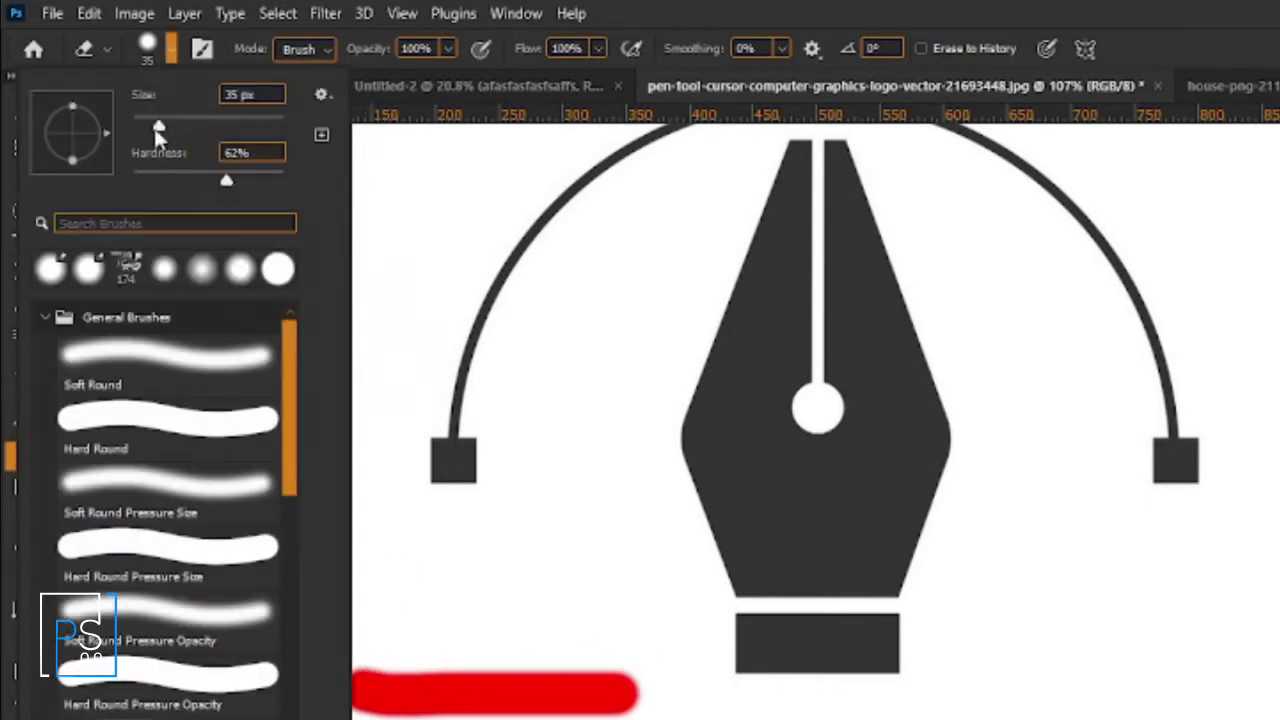
left_click_drag(158, 126, 205, 131)
left_click(170, 44)
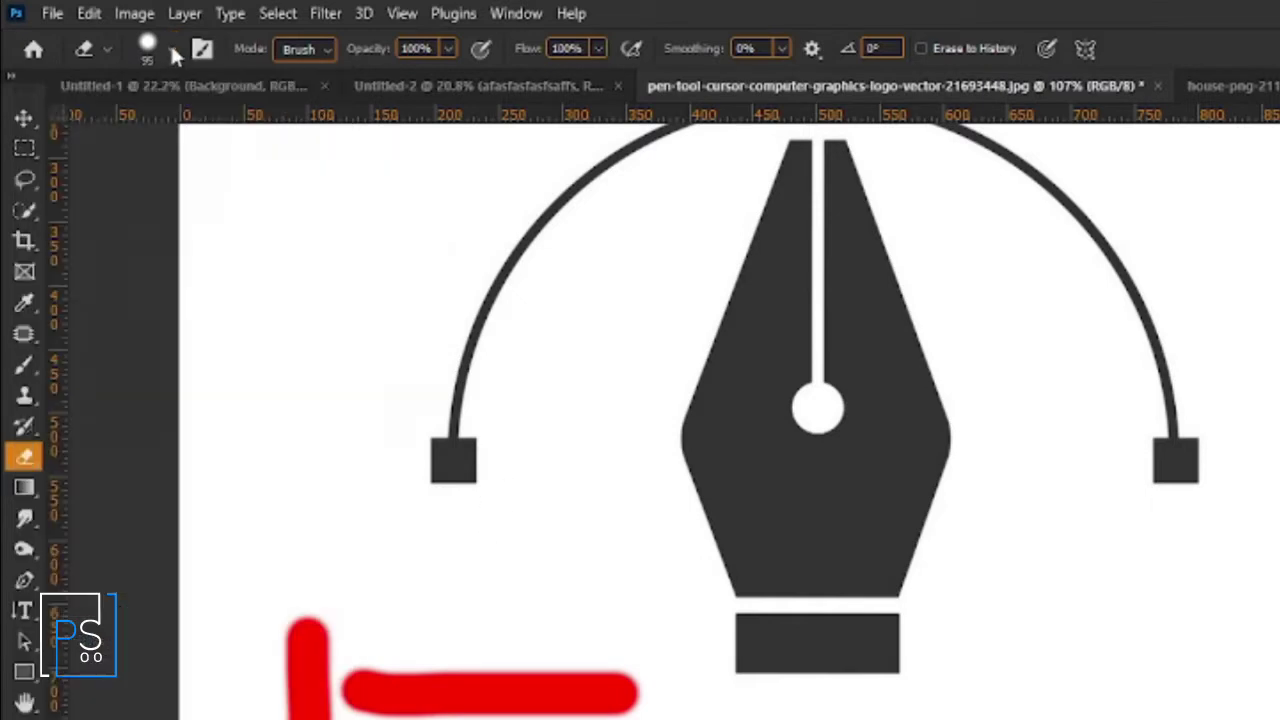
left_click_drag(226, 181, 284, 181)
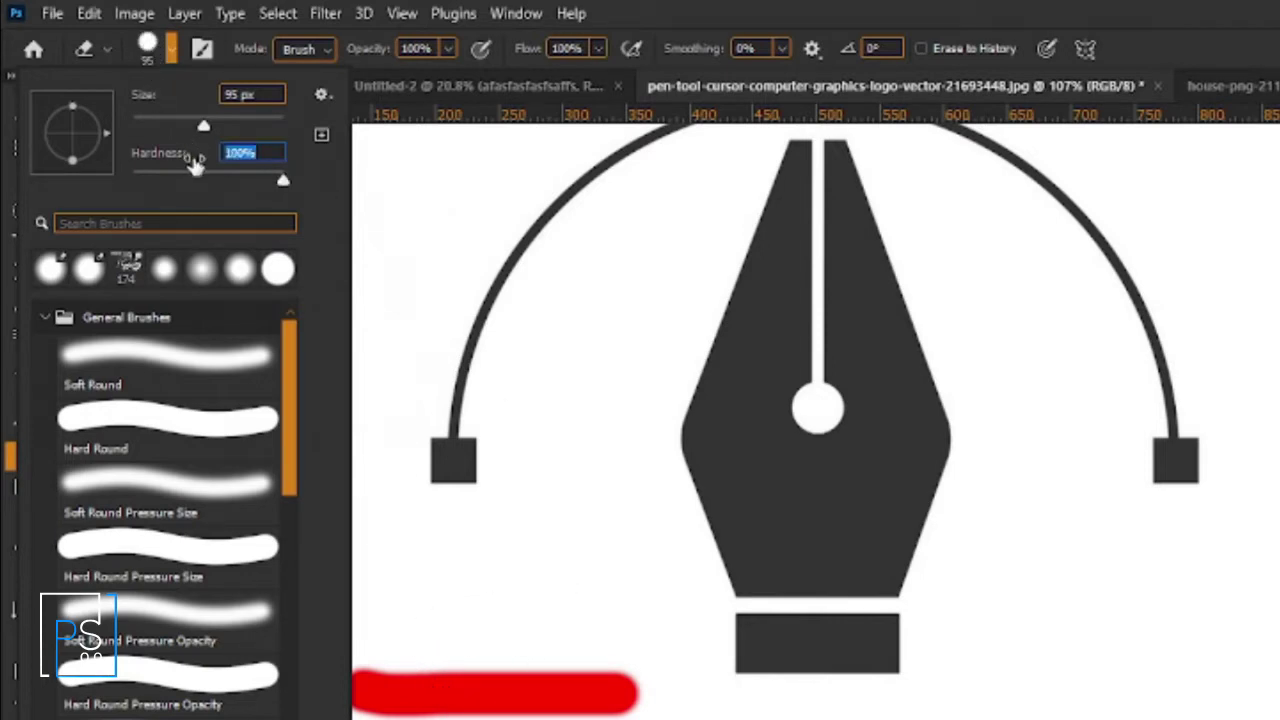
left_click_drag(279, 190, 86, 172)
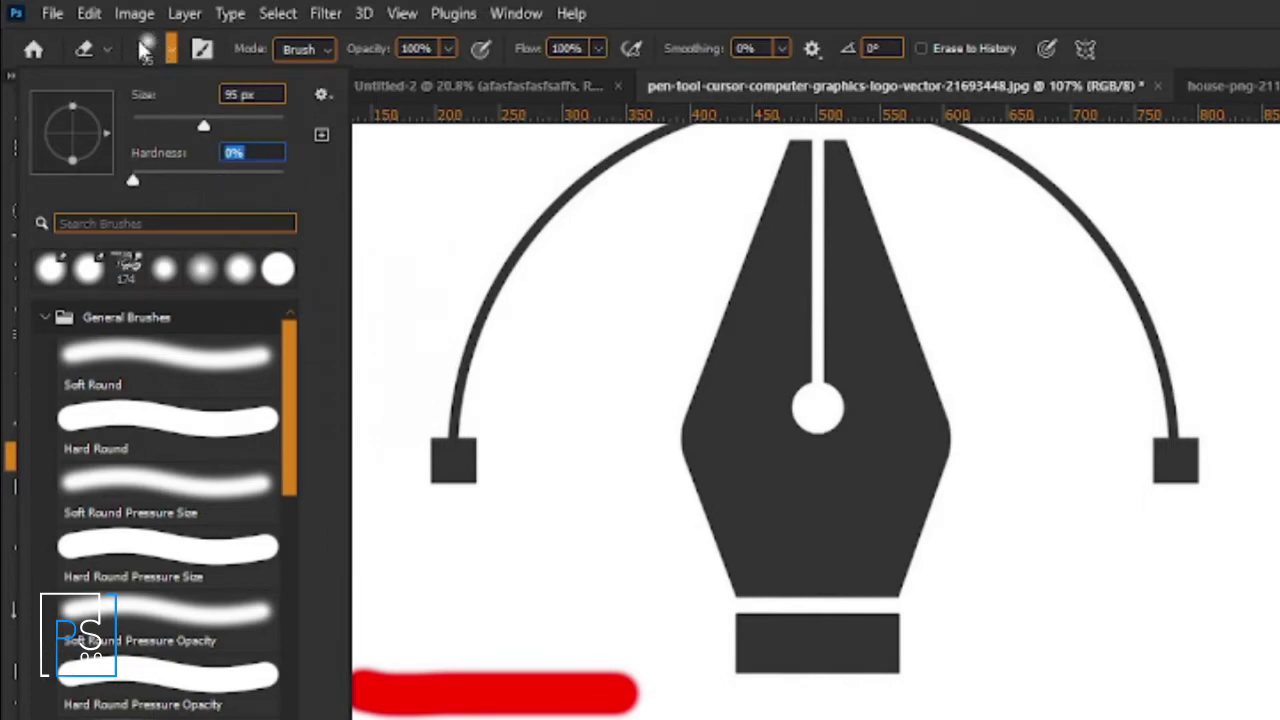
left_click_drag(133, 186, 283, 180)
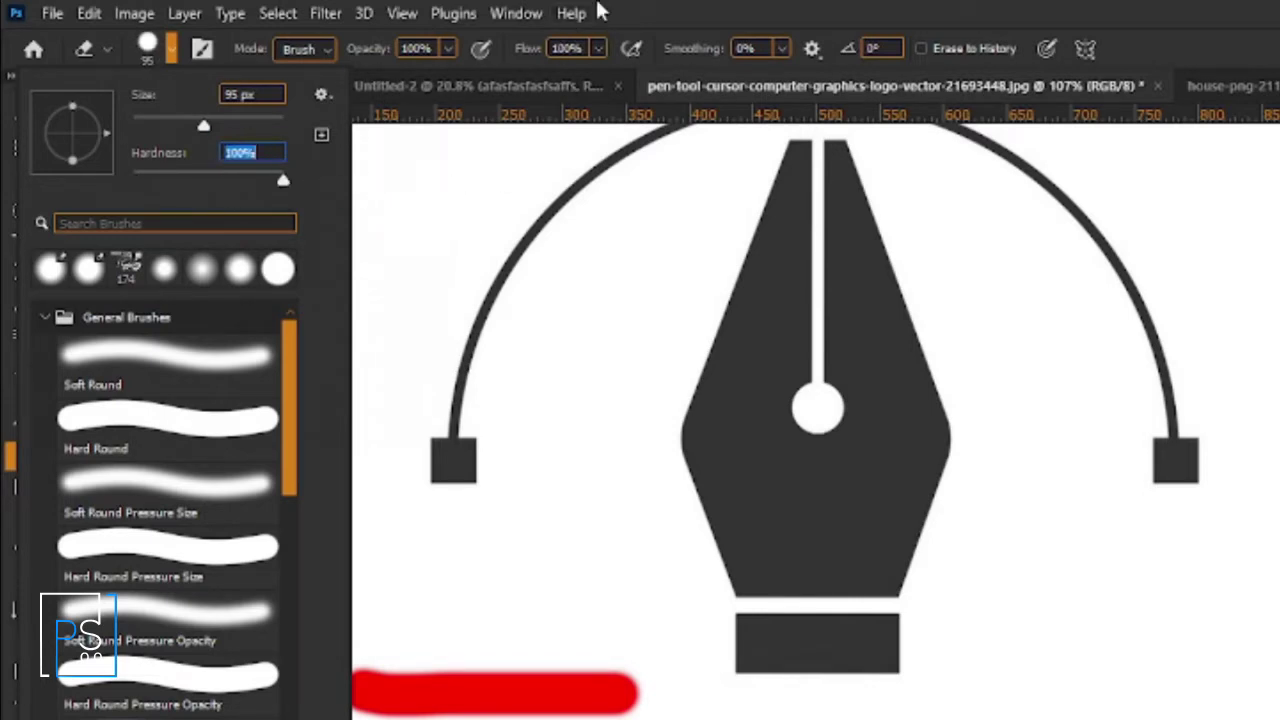
left_click(600, 10)
Fine-tune the eraser size with the [ and ] keys
key("bracketleft")
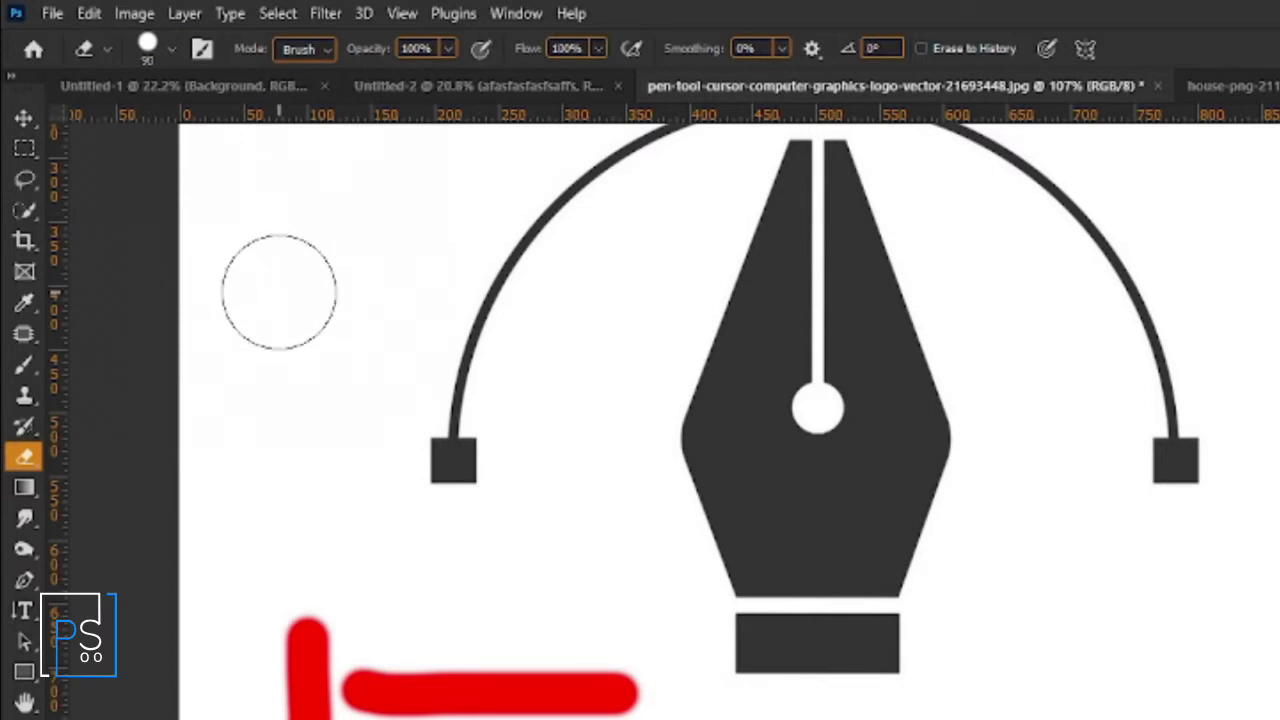
key("bracketleft")
key("bracketleft")
key("bracketleft")
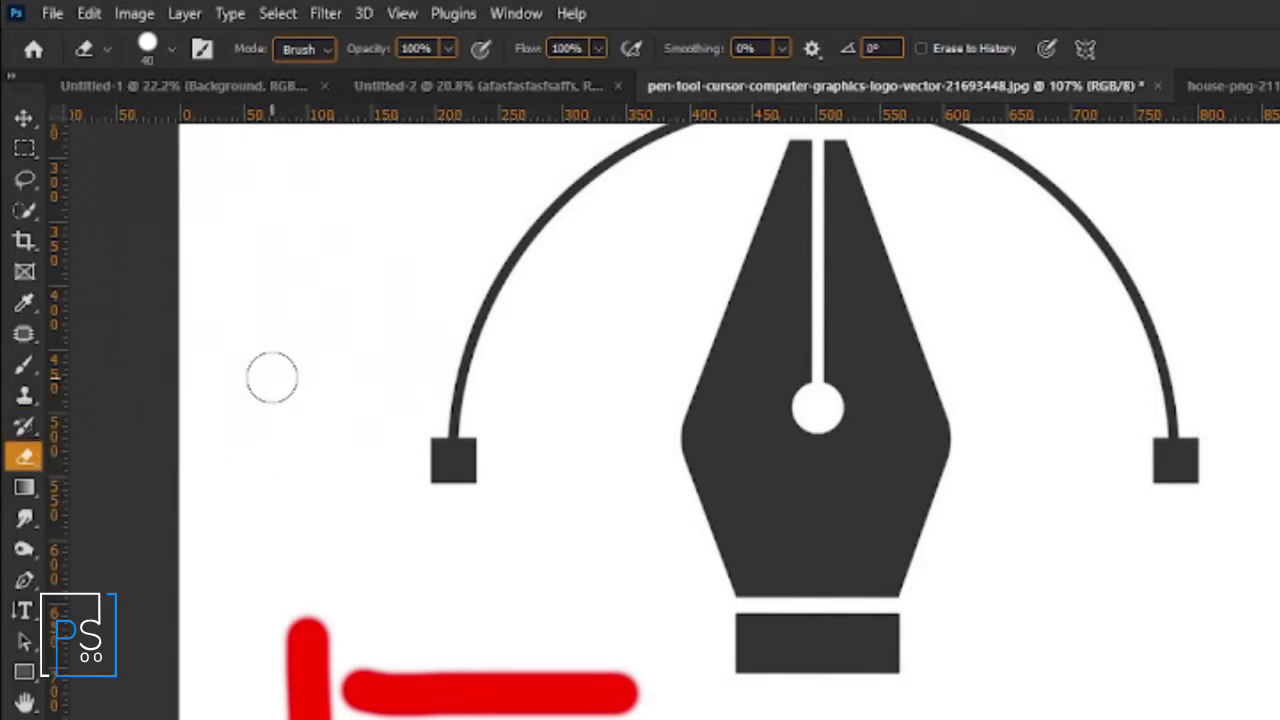
key("bracketleft")
key("bracketleft")
key("bracketleft")
key("bracketright")
key("bracketright")
key("bracketright")
key("bracketright")
key("bracketright")
key("bracketright")
key("bracketright")
key("bracketright")
key("bracketright")
Resize the eraser brush through the size picker and bracket keys, ending around 40
left_click(107, 48)
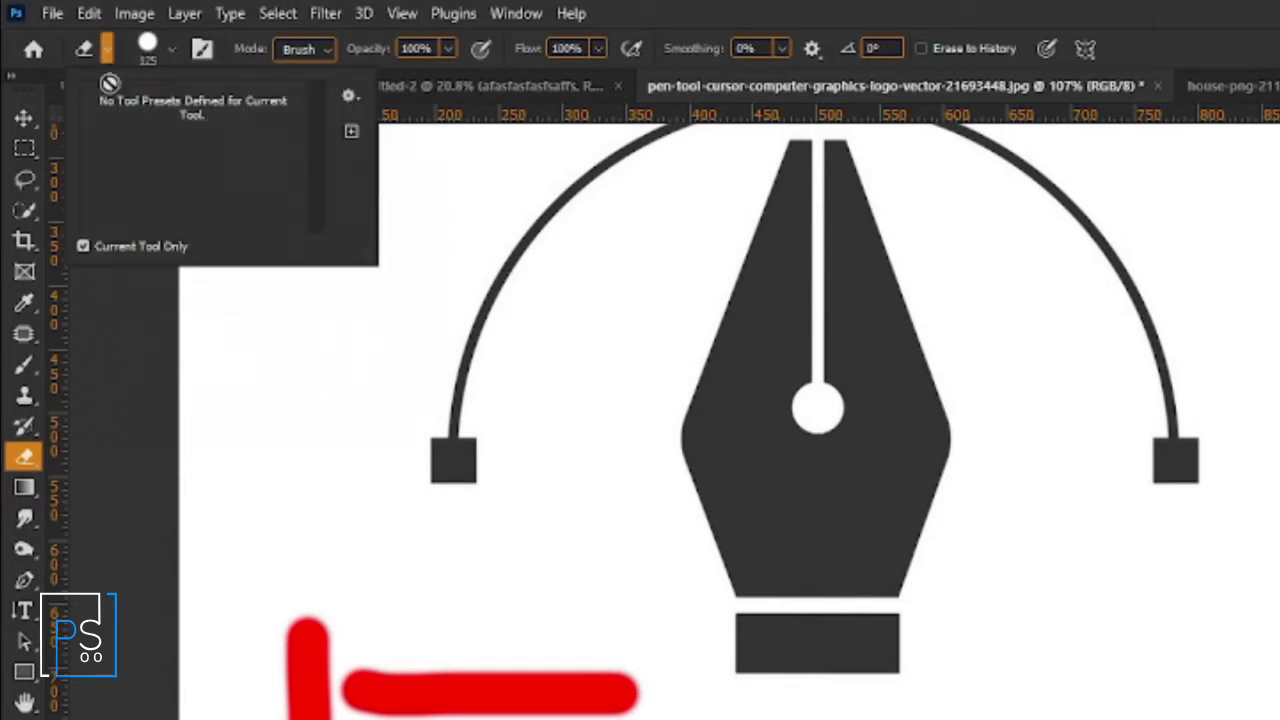
left_click(147, 45)
left_click_drag(182, 125, 215, 125)
key("Return")
key("bracketleft")
key("bracketleft")
key("bracketleft")
key("bracketleft")
key("bracketleft")
key("bracketleft")
key("bracketleft")
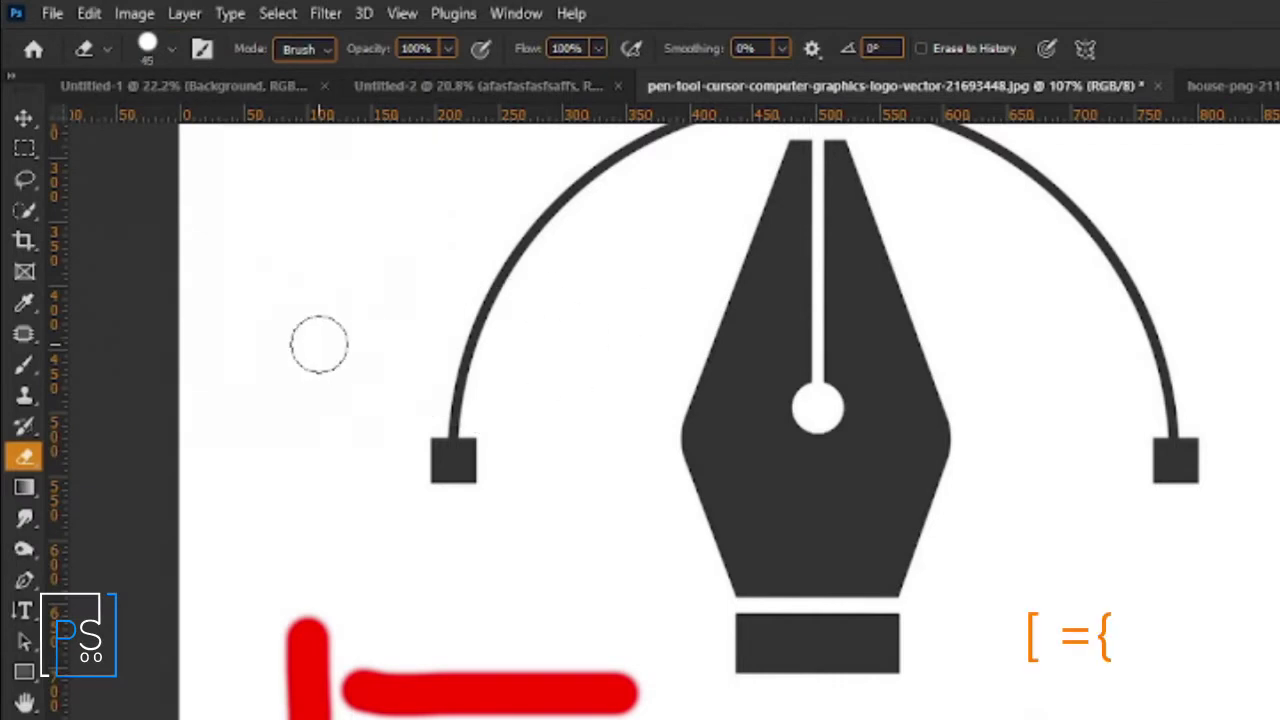
key("bracketleft")
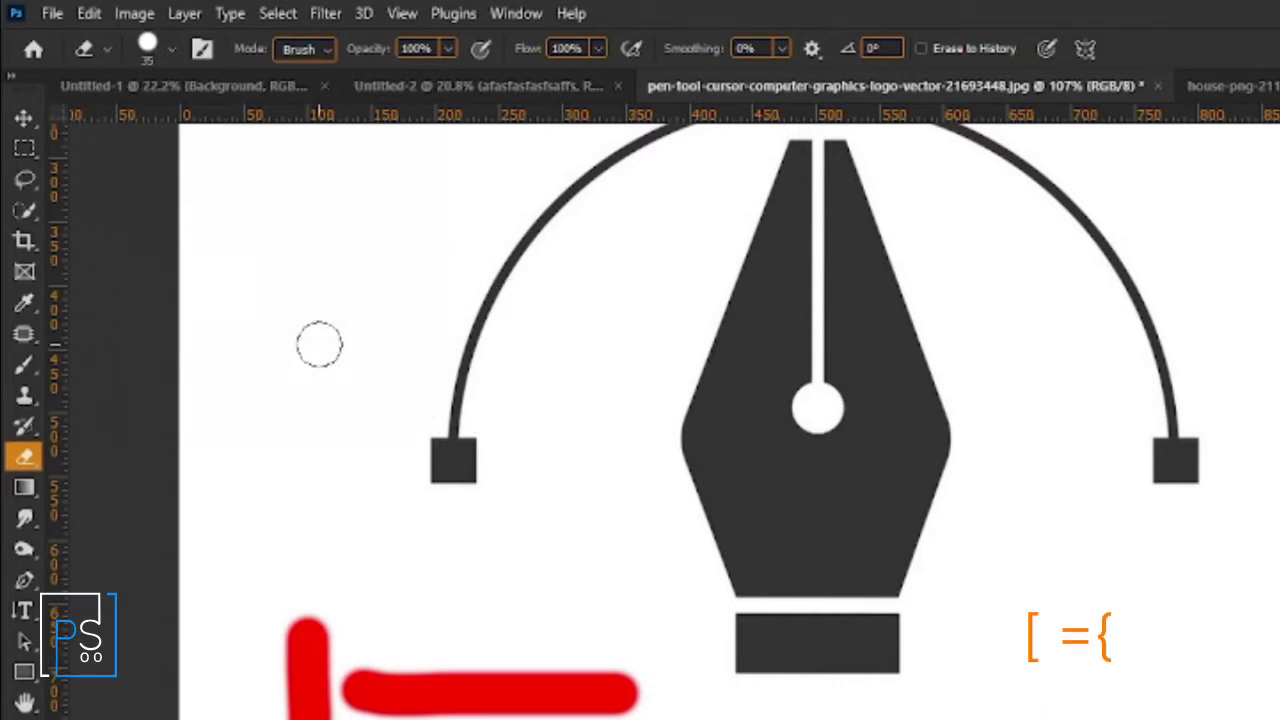
key("bracketleft")
key("bracketleft")
key("bracketright")
key("bracketright")
key("bracketright")
key("bracketright")
key("bracketright")
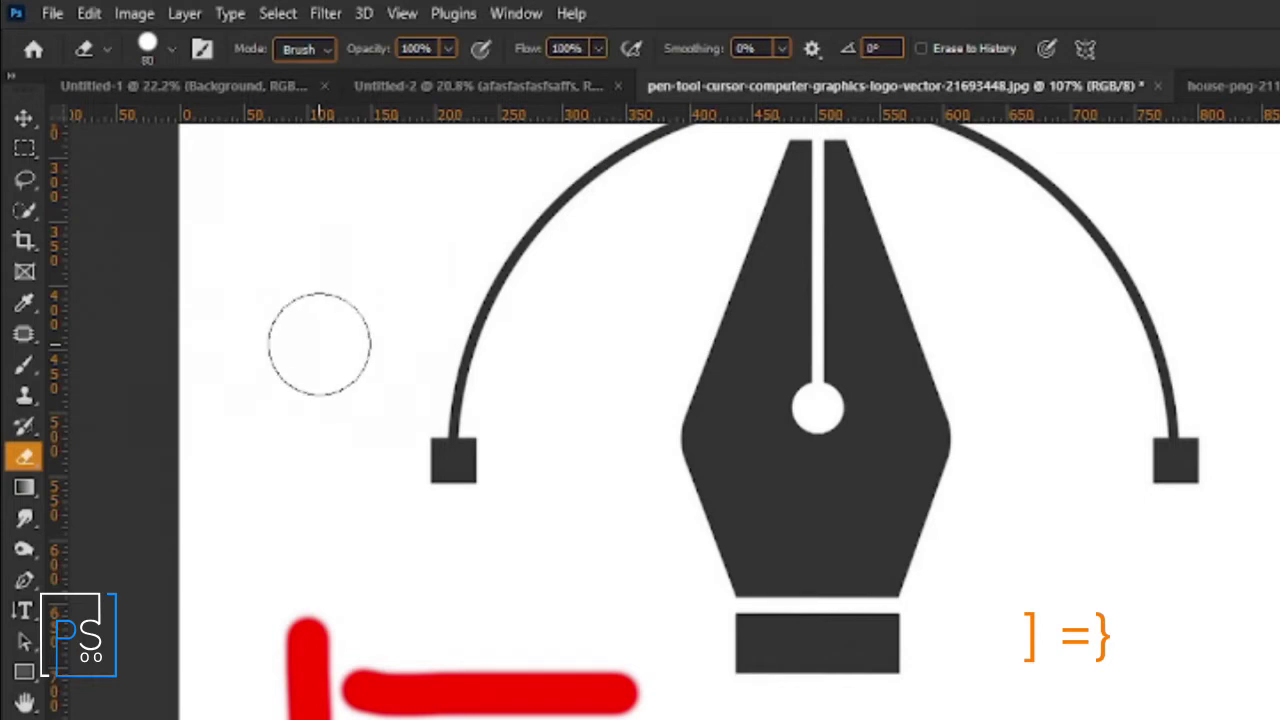
key("bracketleft")
key("bracketleft")
key("bracketleft")
key("bracketleft")
key("bracketleft")
key("bracketright")
key("bracketright")
key("bracketright")
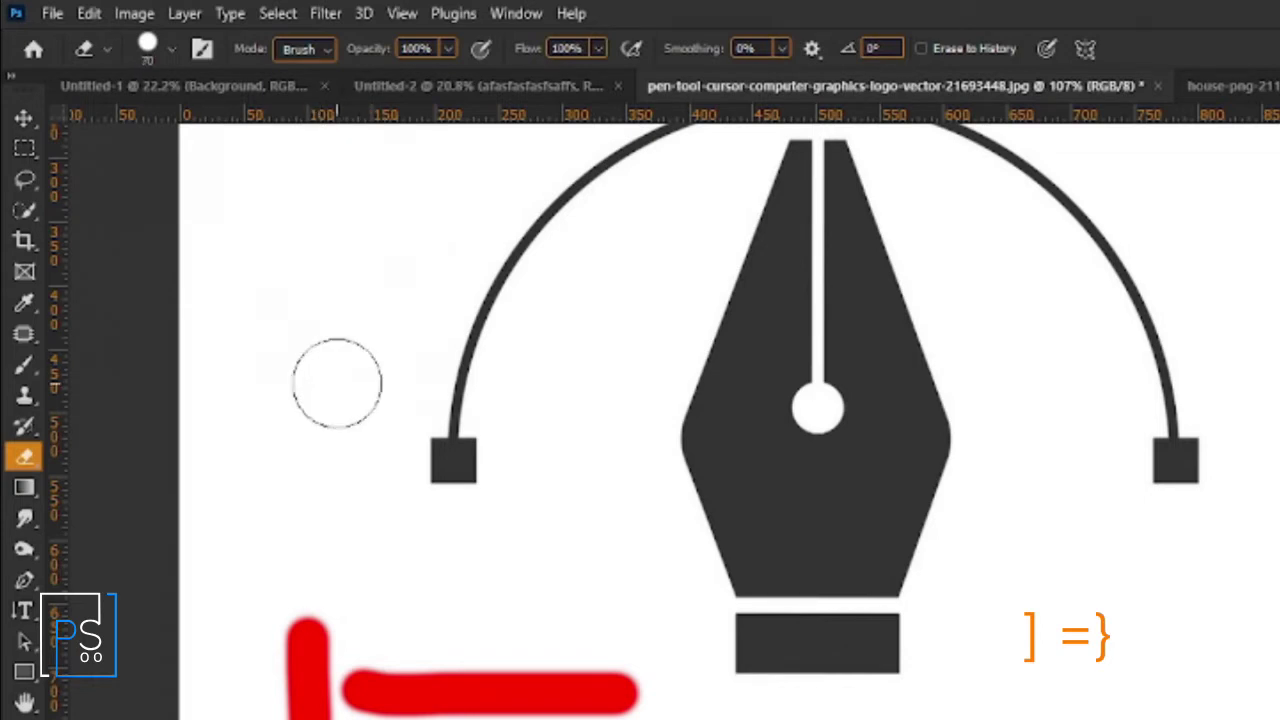
key("bracketleft")
key("bracketleft")
Paint red test strokes on Background, undo them, and duplicate the layer as Layer 1
left_click(307, 243)
left_click_drag(318, 298, 400, 534)
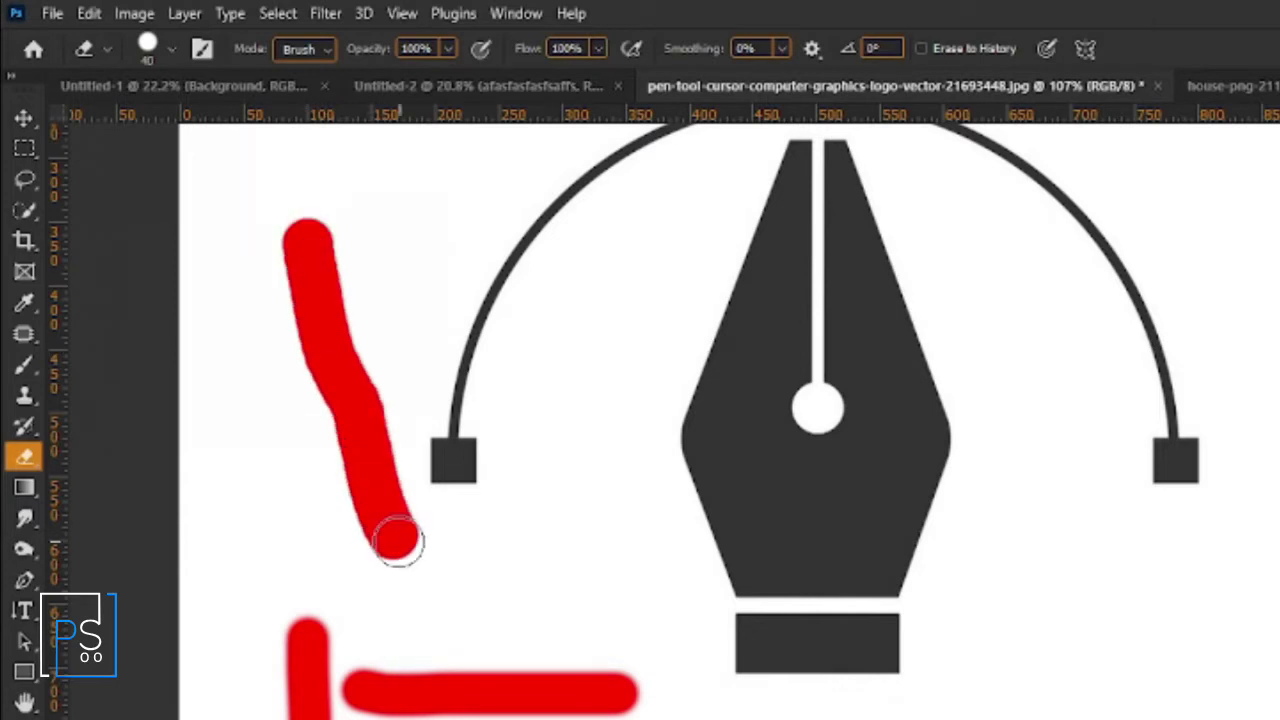
left_click_drag(277, 363, 408, 575)
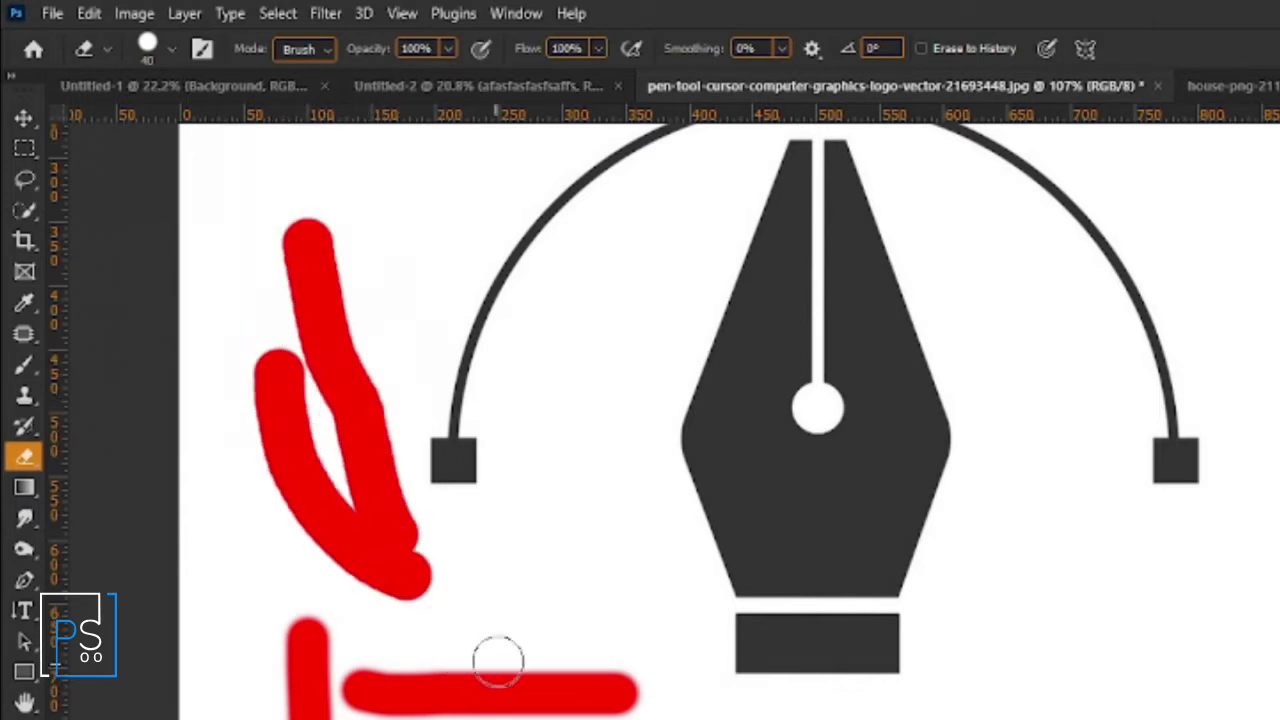
left_click_drag(461, 652, 460, 718)
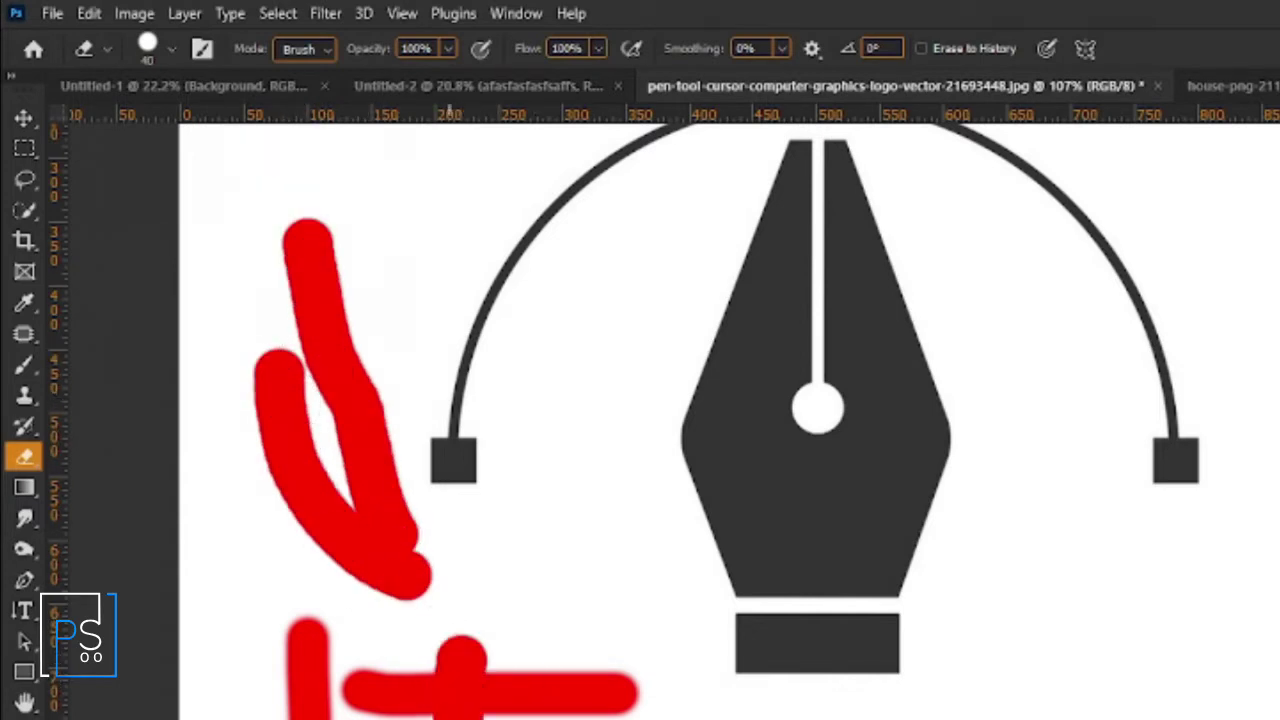
left_click_drag(375, 638, 543, 638)
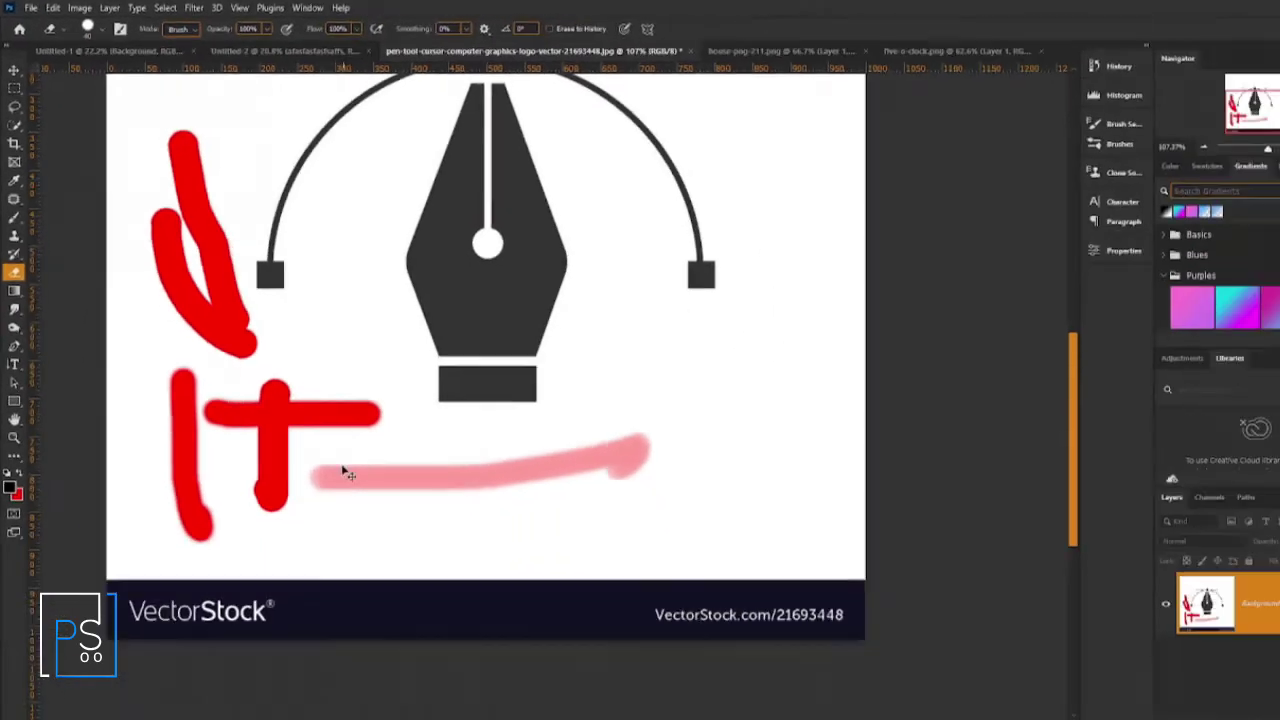
key("ctrl+z")
key("ctrl+z")
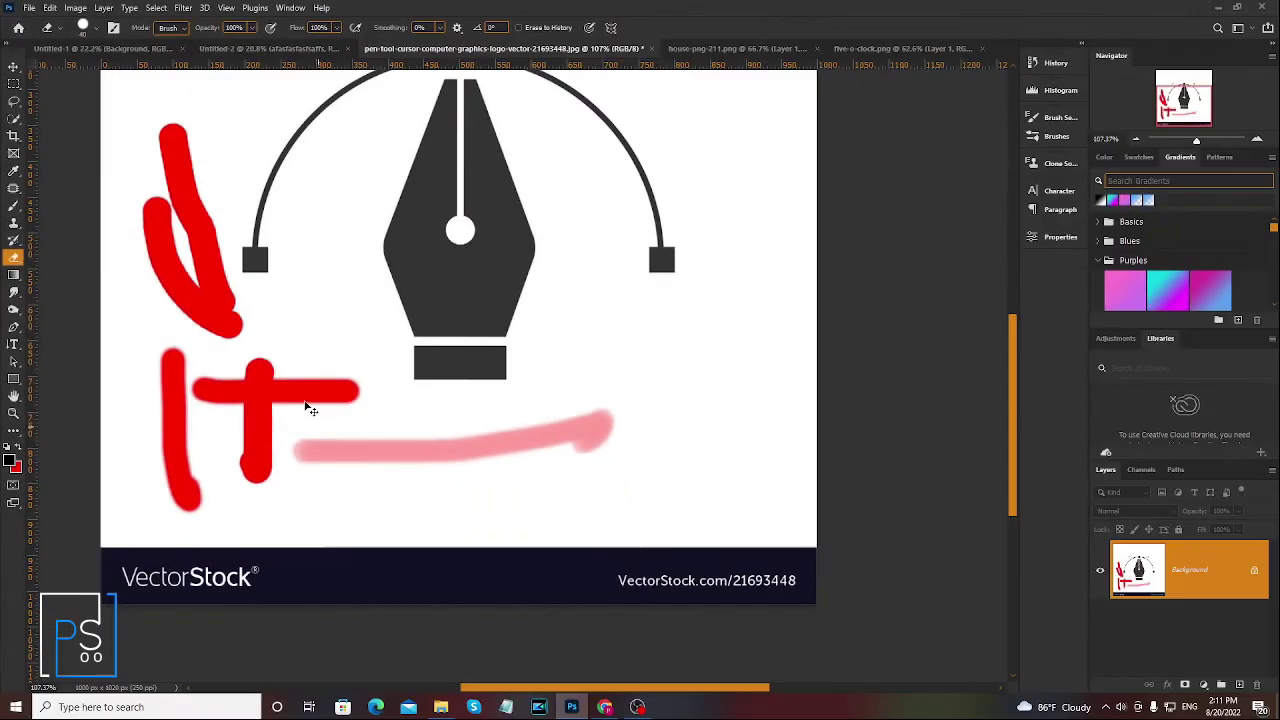
key("ctrl+z")
key("ctrl+z")
key("ctrl+z")
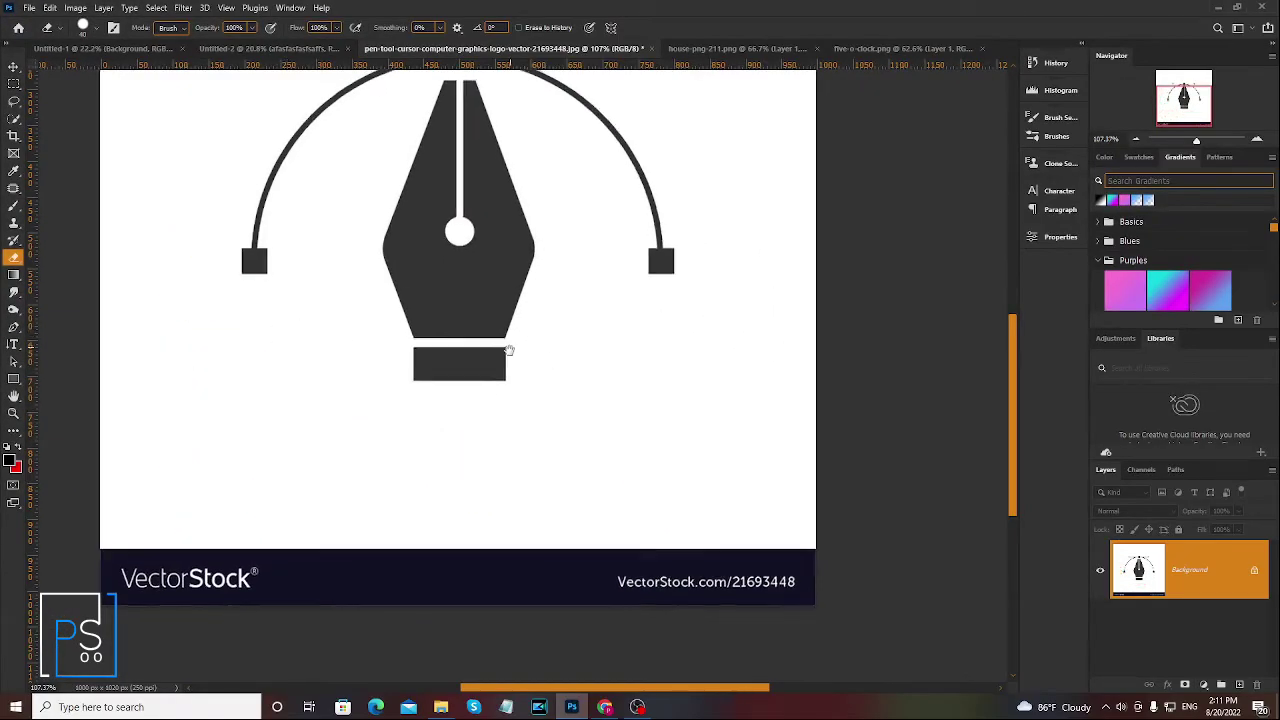
key("ctrl+j")
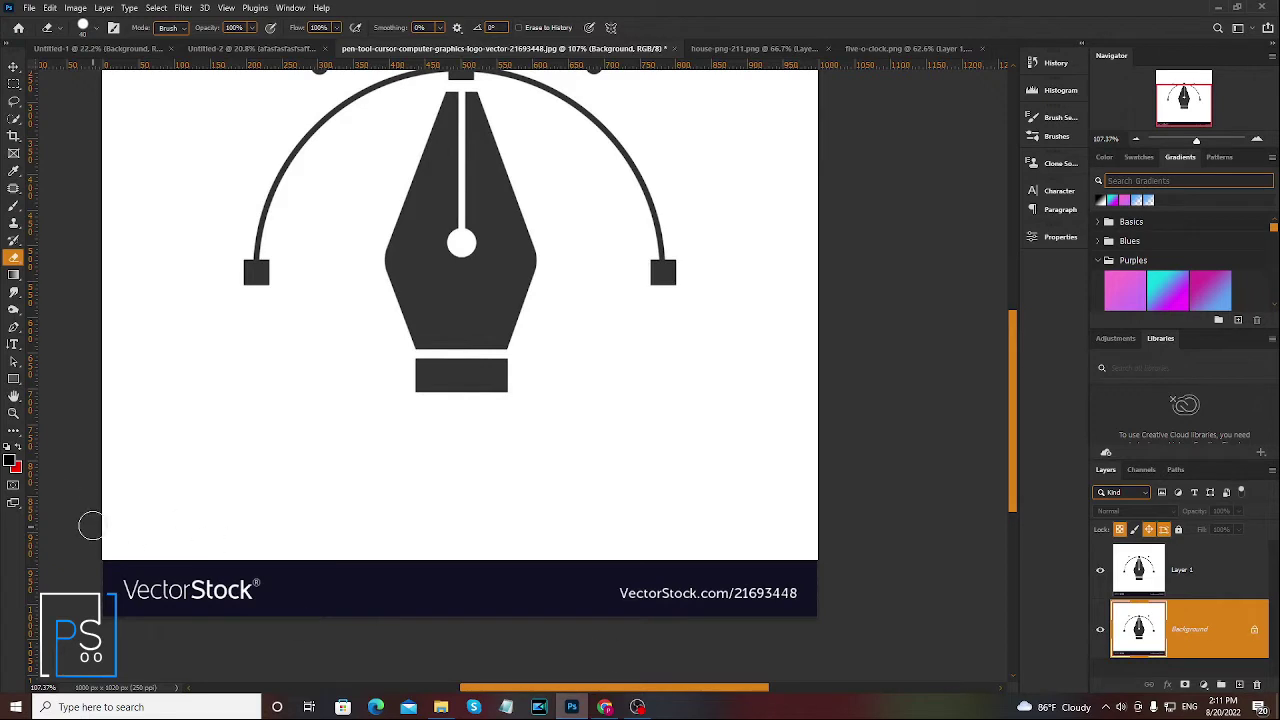
Make blue 005bf2 the foreground colour and fill the Background layer with it
left_click(14, 464)
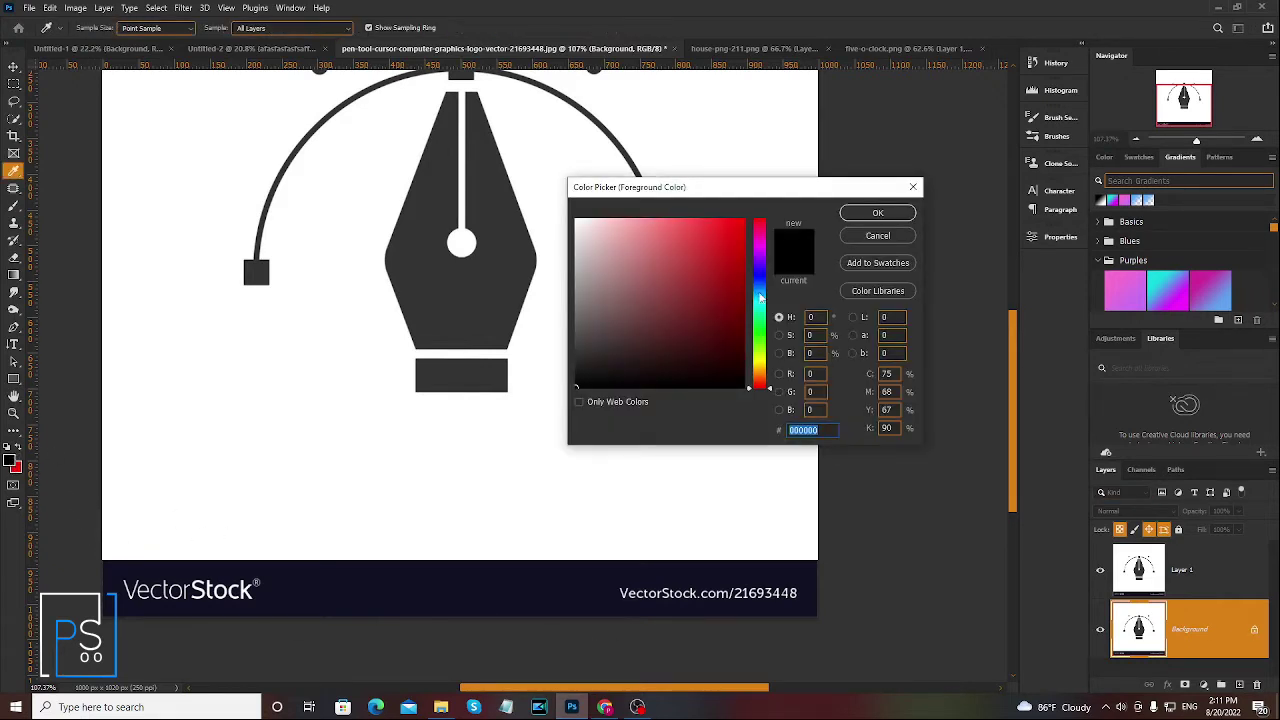
left_click_drag(761, 297, 760, 286)
left_click(748, 226)
left_click(866, 219)
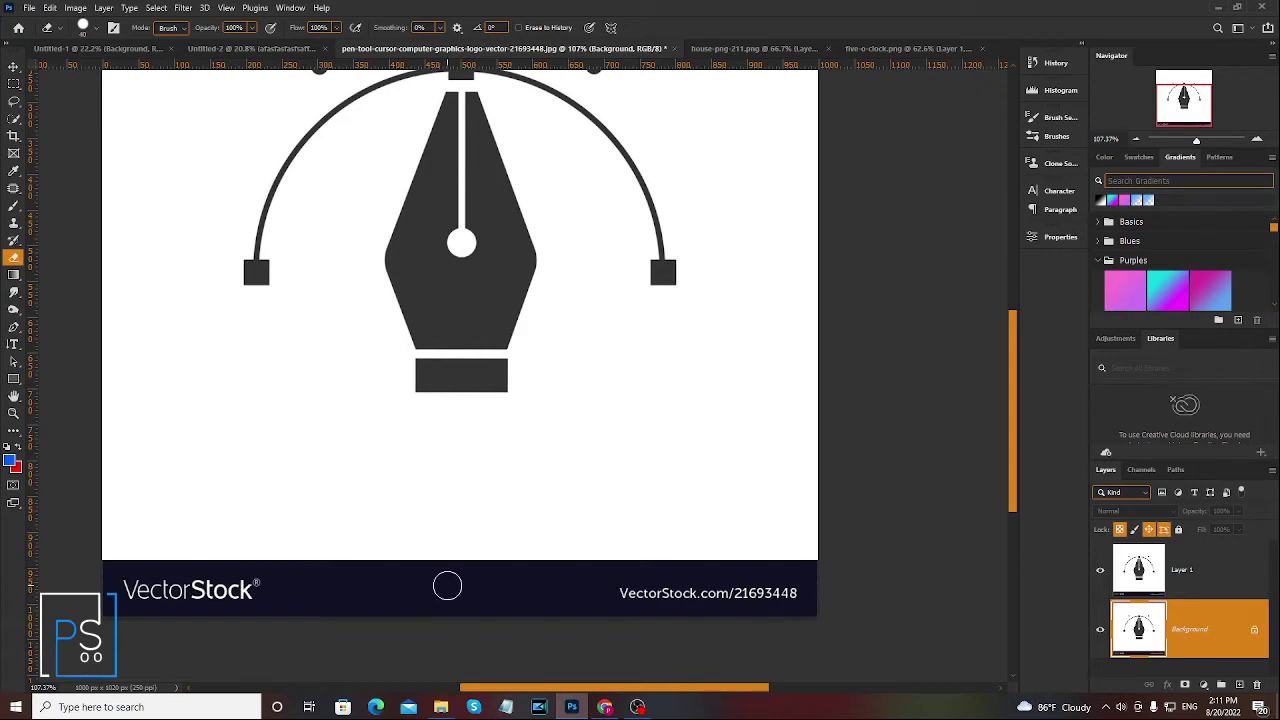
key("alt+BackSpace")
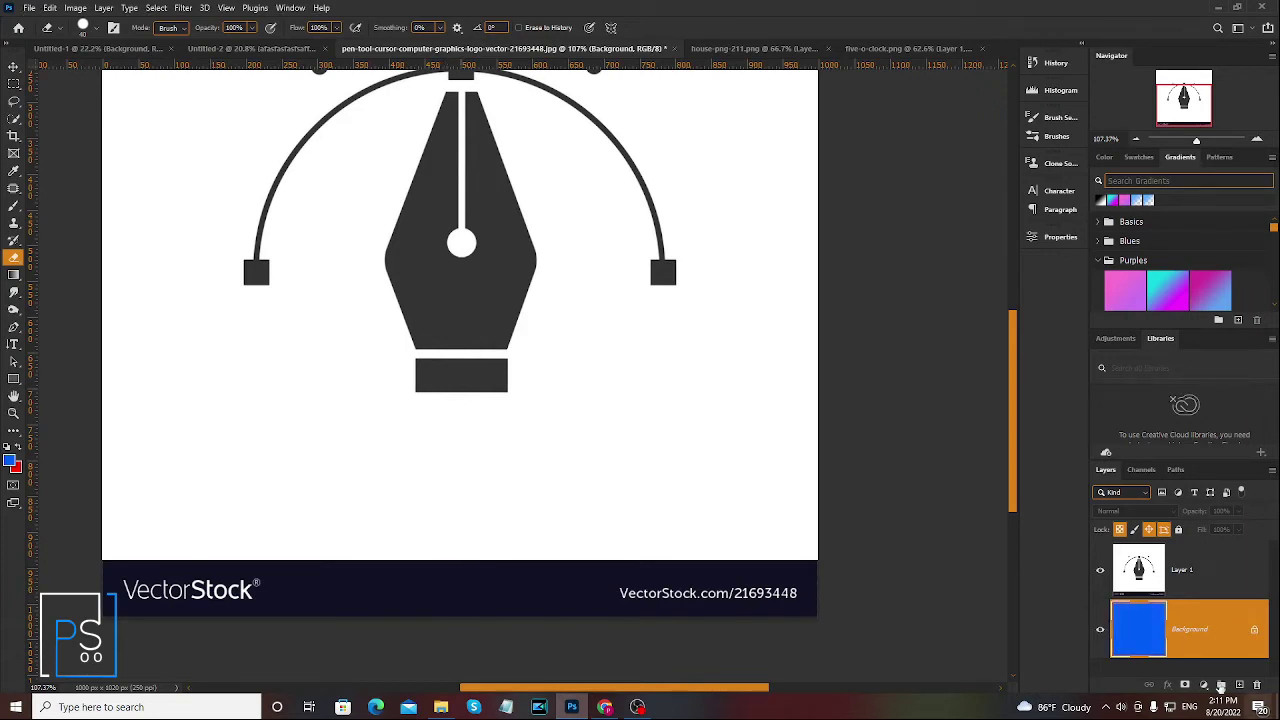
Select Layer 1, erase a band below the logo, and toggle Background to check transparency
key("v")
left_click(1212, 572)
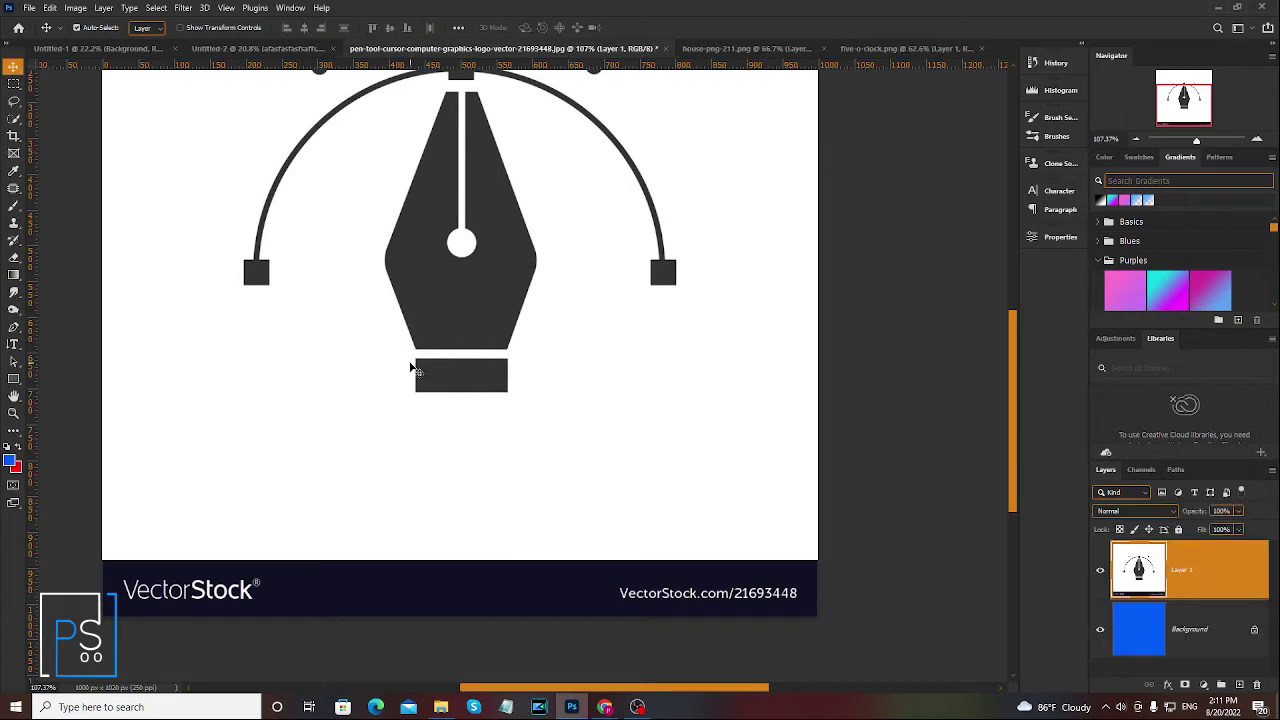
left_click(1101, 571)
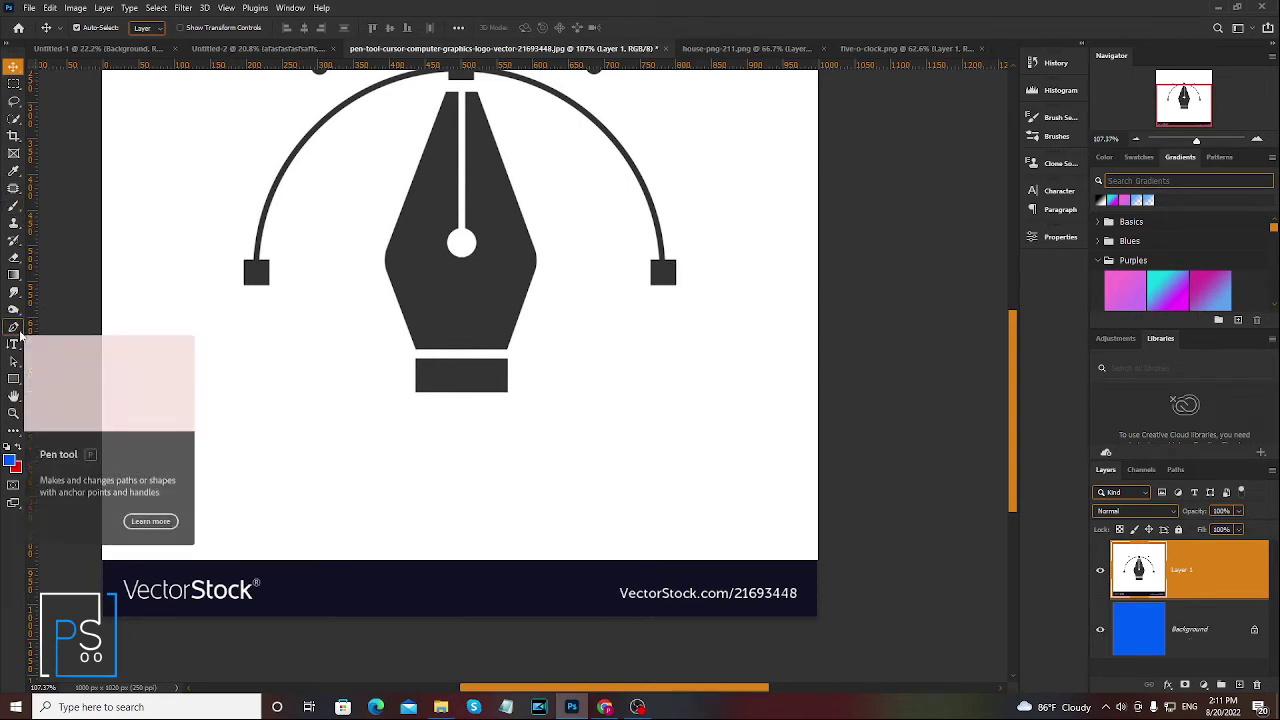
left_click(14, 257)
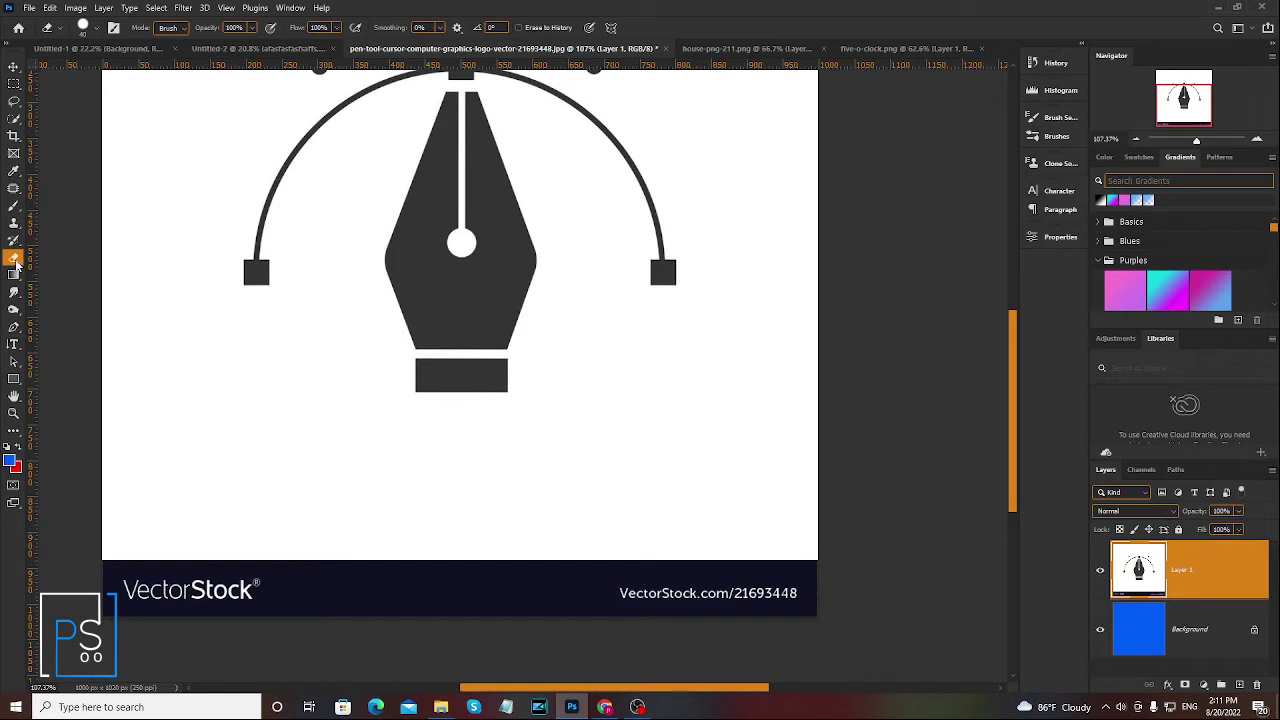
left_click_drag(245, 450, 662, 450)
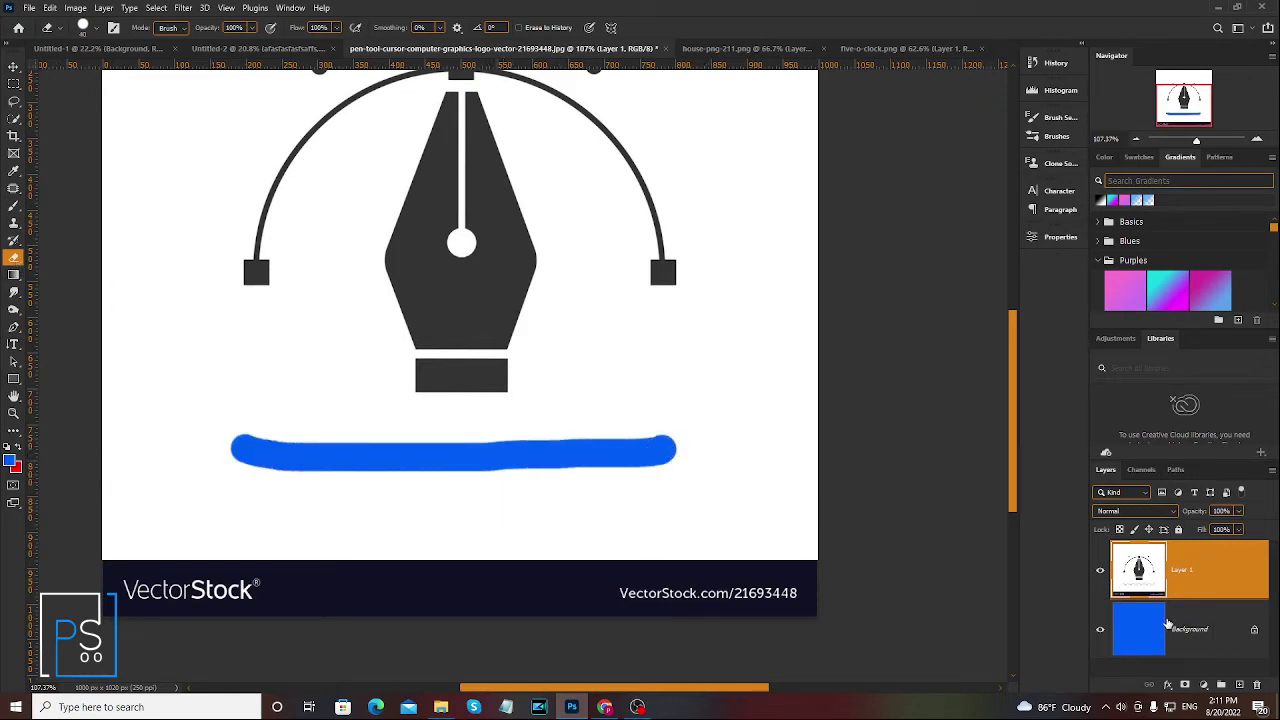
left_click(1101, 629)
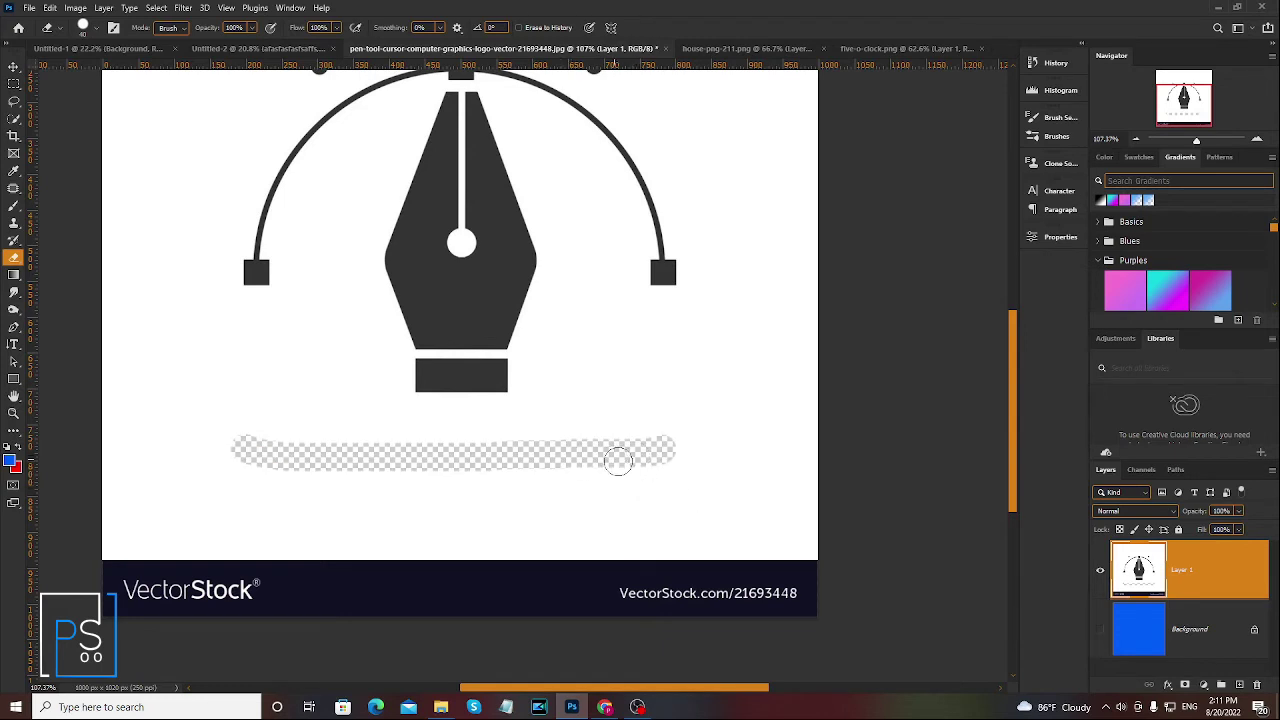
left_click(1101, 629)
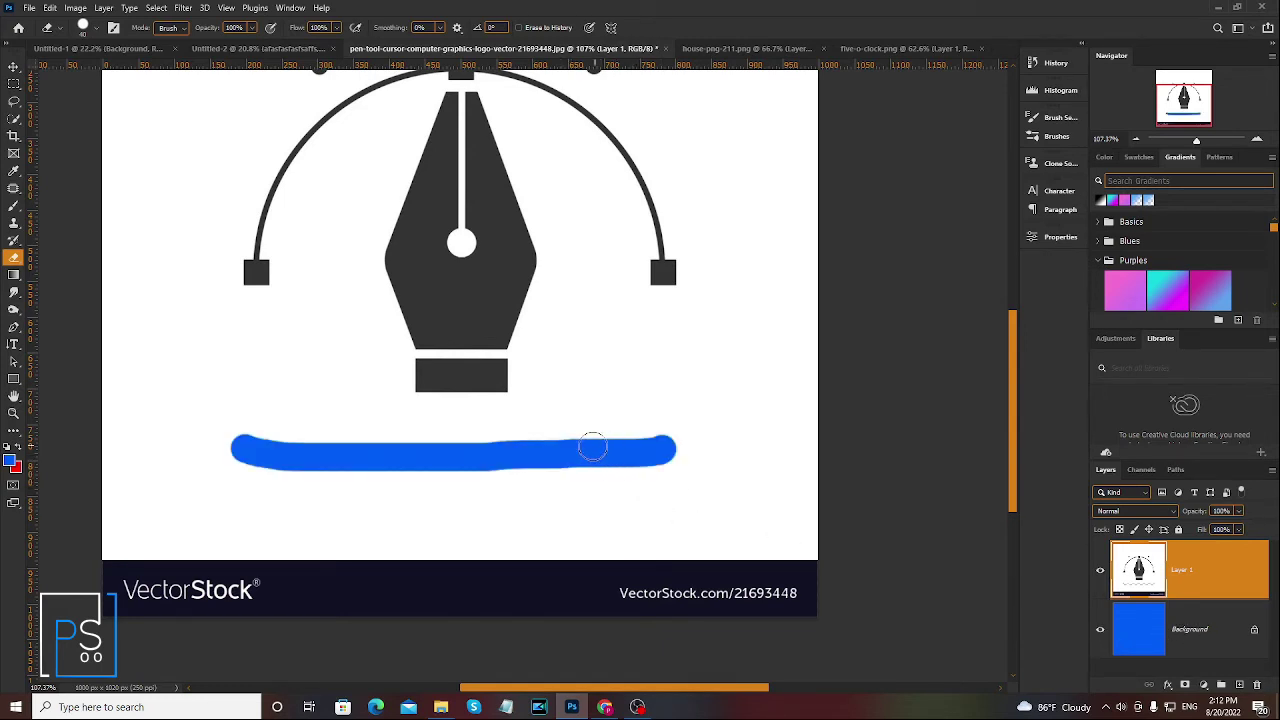
Erase more white along the bottom and left side, then zoom out to see the whole image
mouse_move(811, 515)
left_mouse_down()
mouse_move(452, 503)
mouse_move(854, 449)
mouse_move(571, 429)
mouse_move(752, 372)
mouse_move(791, 314)
mouse_move(737, 386)
mouse_move(623, 346)
mouse_move(775, 215)
mouse_move(789, 263)
left_mouse_up()
mouse_move(588, 350)
left_mouse_down()
mouse_move(537, 449)
mouse_move(334, 486)
mouse_move(469, 499)
left_mouse_up()
mouse_move(803, 523)
left_mouse_down()
mouse_move(200, 523)
mouse_move(163, 486)
left_mouse_up()
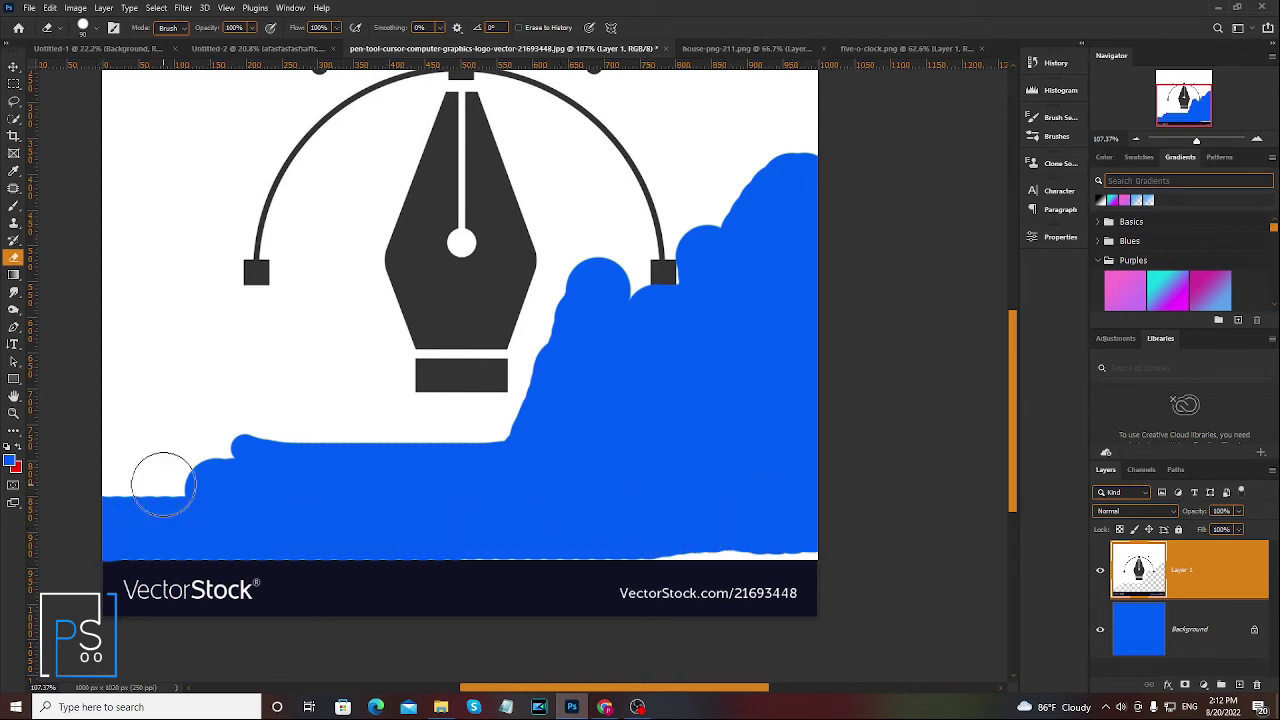
mouse_move(248, 258)
left_mouse_down()
mouse_move(262, 414)
mouse_move(209, 209)
mouse_move(243, 229)
mouse_move(200, 414)
mouse_move(160, 305)
mouse_move(186, 429)
mouse_move(126, 206)
mouse_move(206, 383)
left_mouse_up()
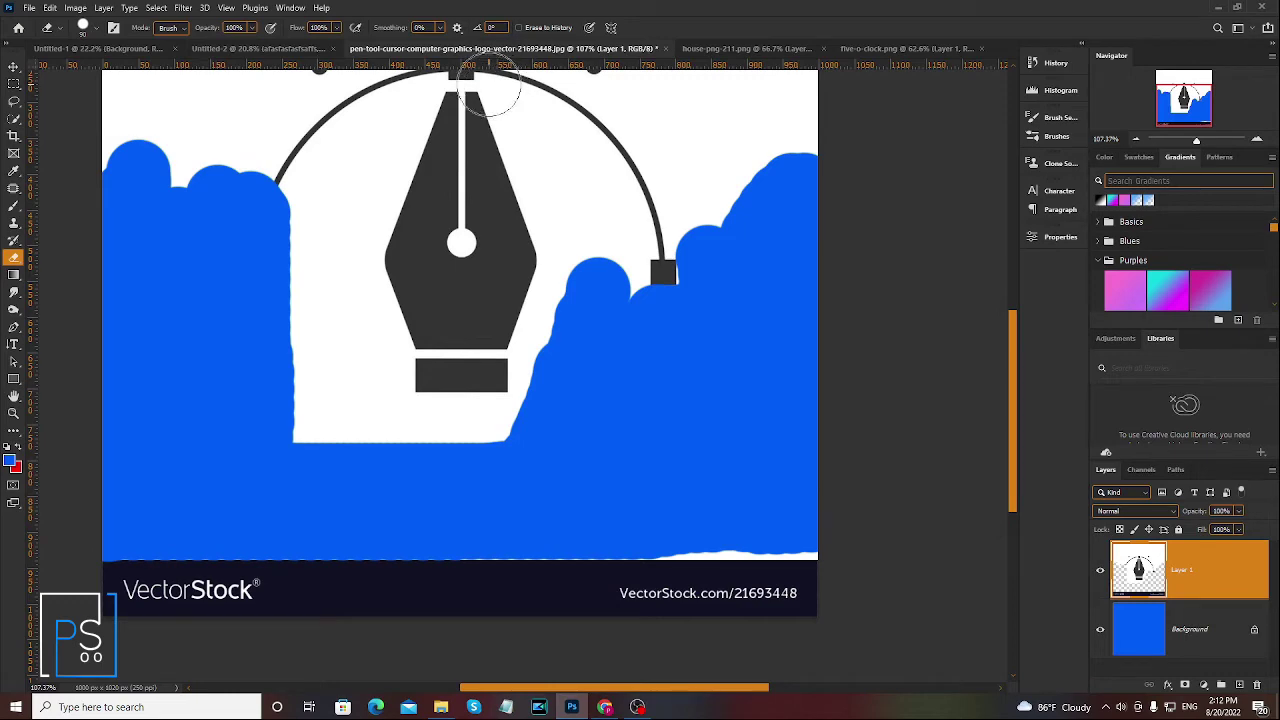
scroll(530, 290, "down", 1, "alt")
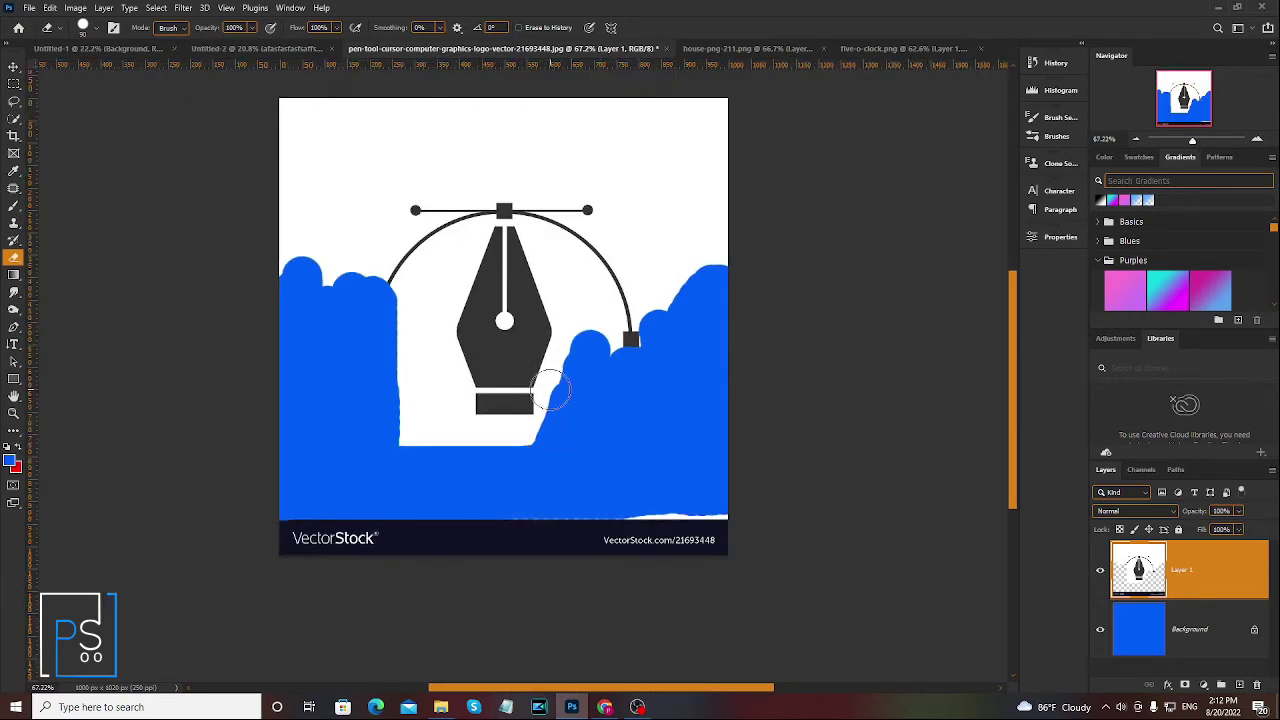
key("v")
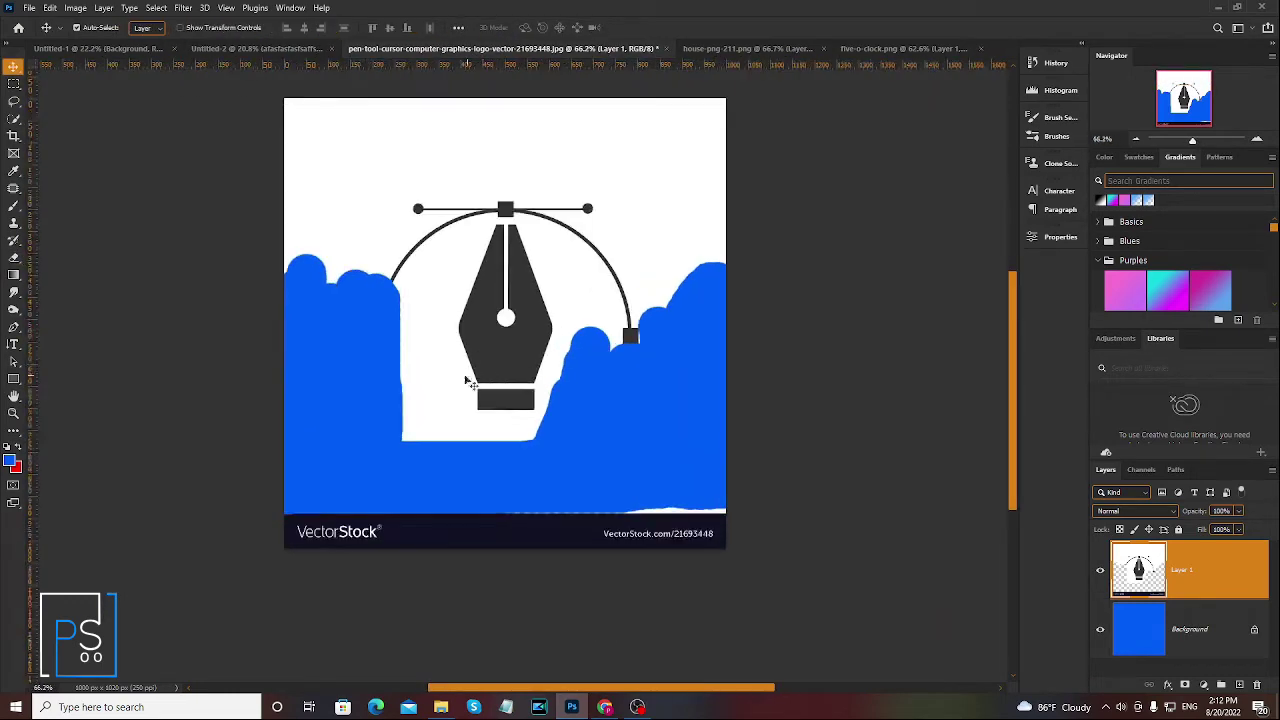
scroll(451, 383, "up", 2, "alt")
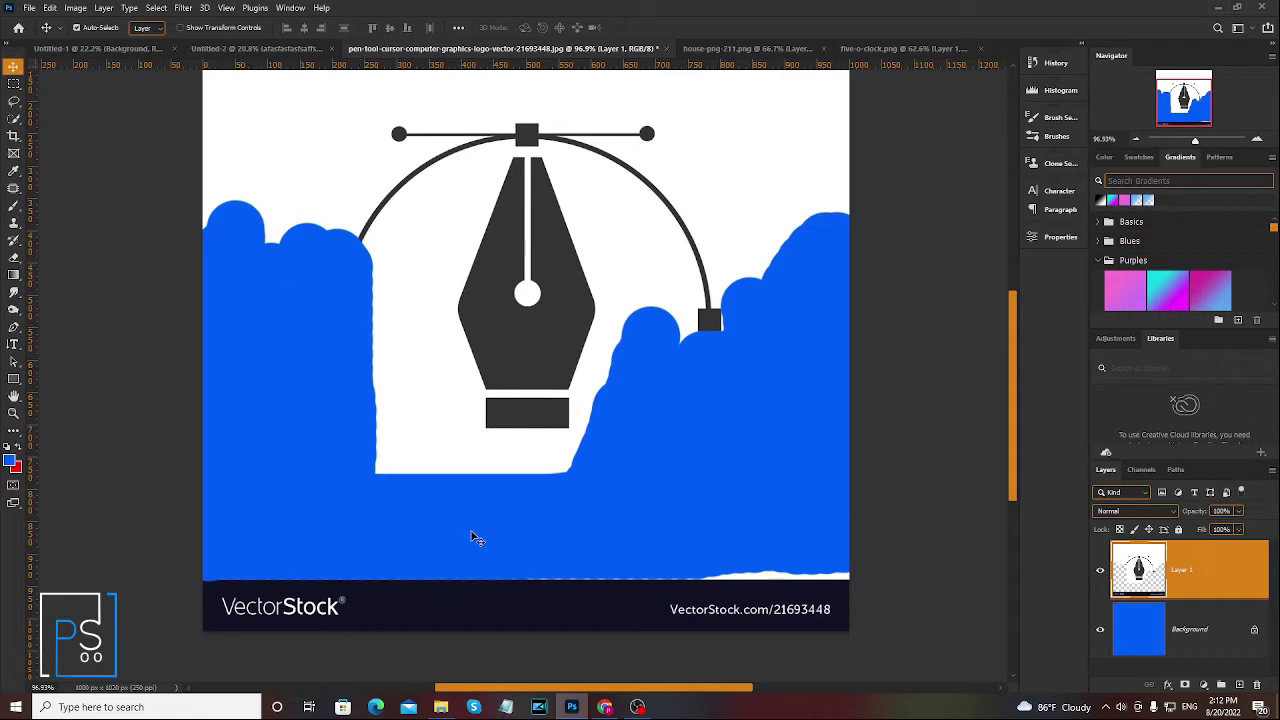
scroll(449, 438, "down", 1, "alt")
key("e")
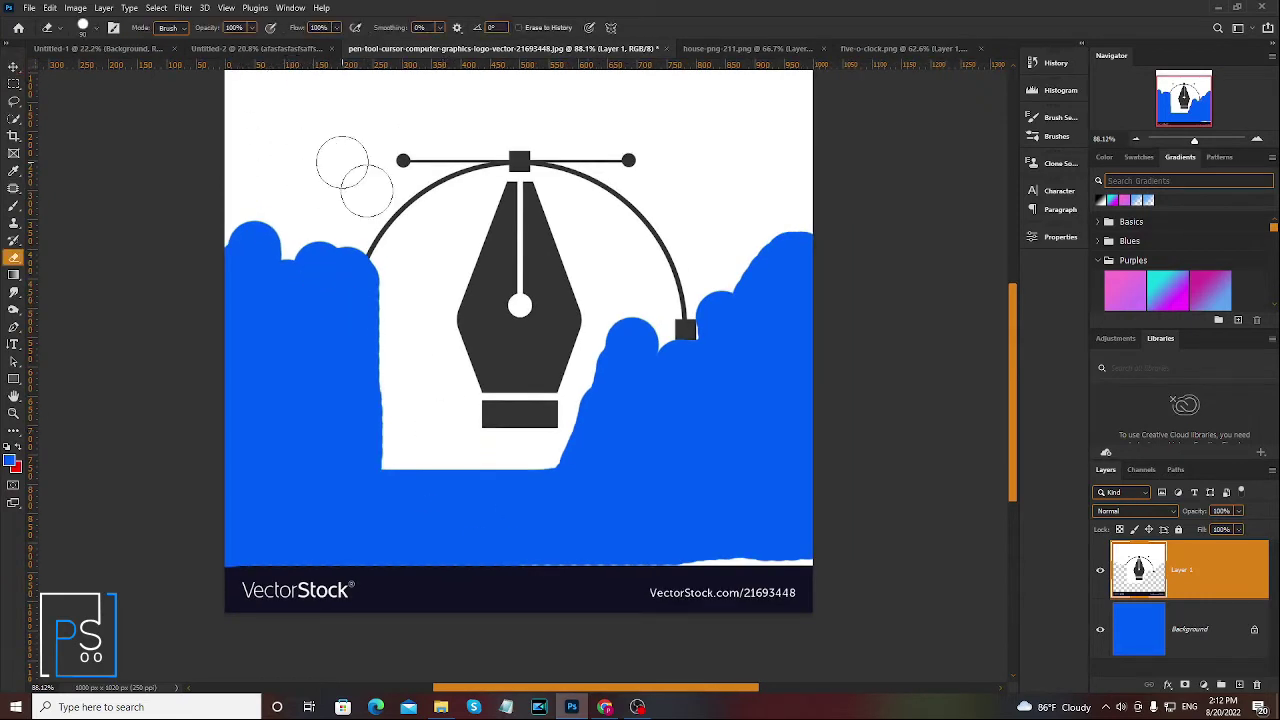
Lower the eraser to 36% opacity and 24% flow, then softly erase the strip left of the nib
left_click(254, 29)
left_click(336, 28)
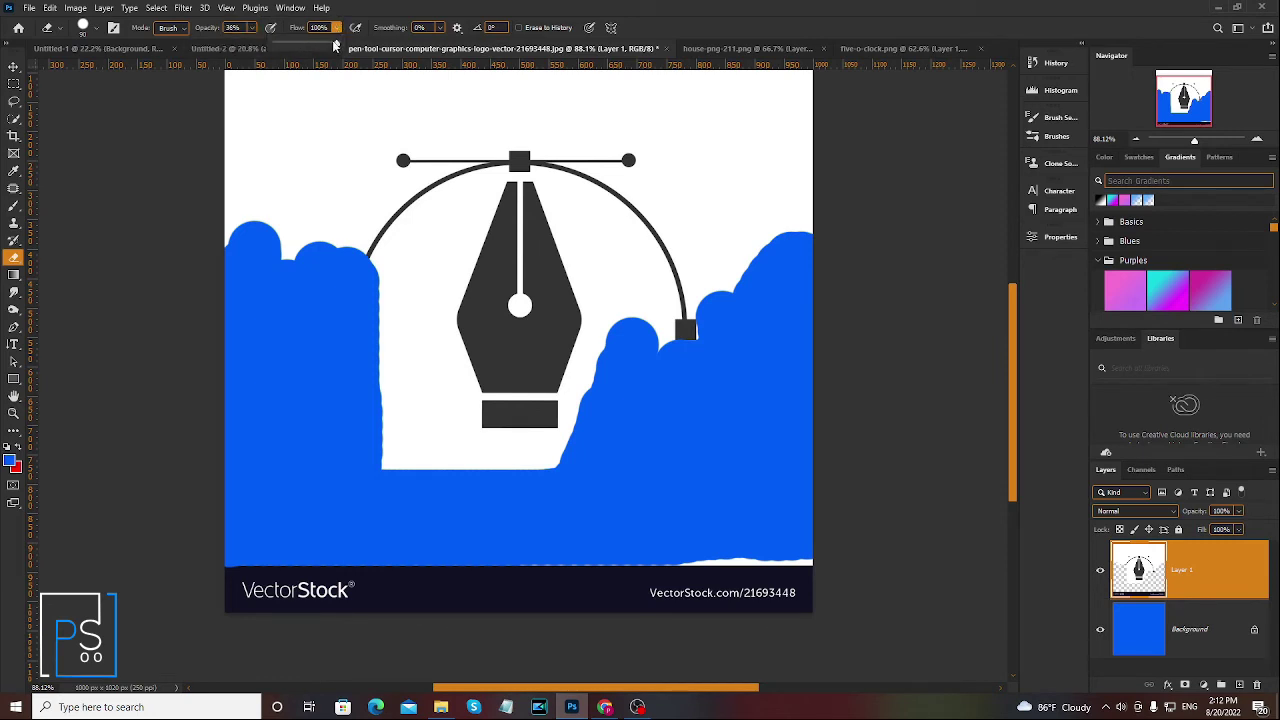
left_click_drag(400, 265, 378, 460)
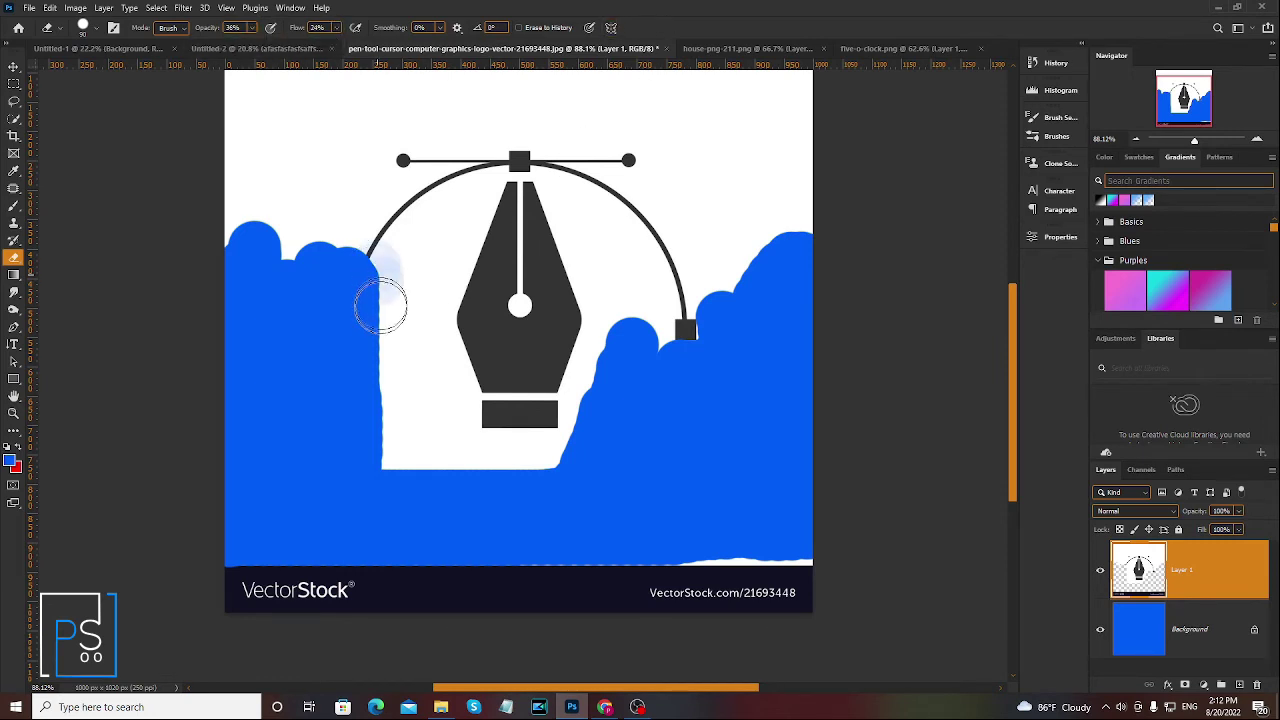
left_click_drag(400, 290, 406, 428)
left_click_drag(420, 234, 429, 477)
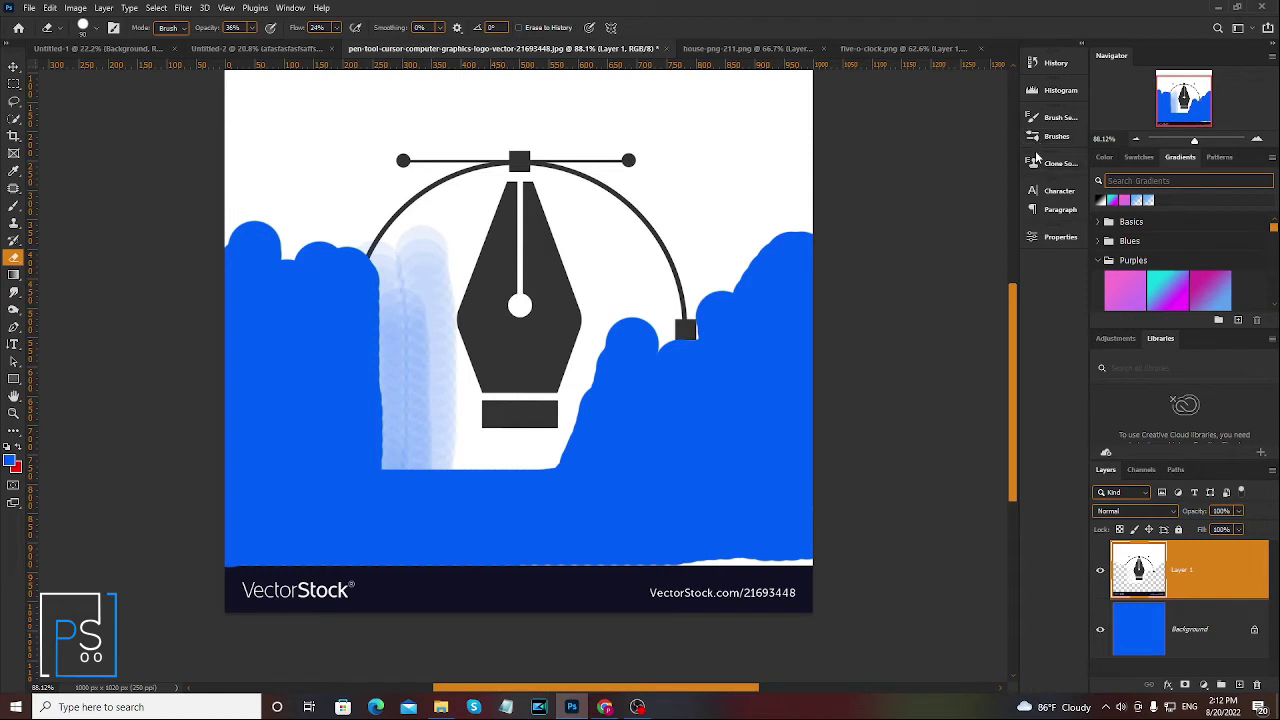
left_click(418, 352)
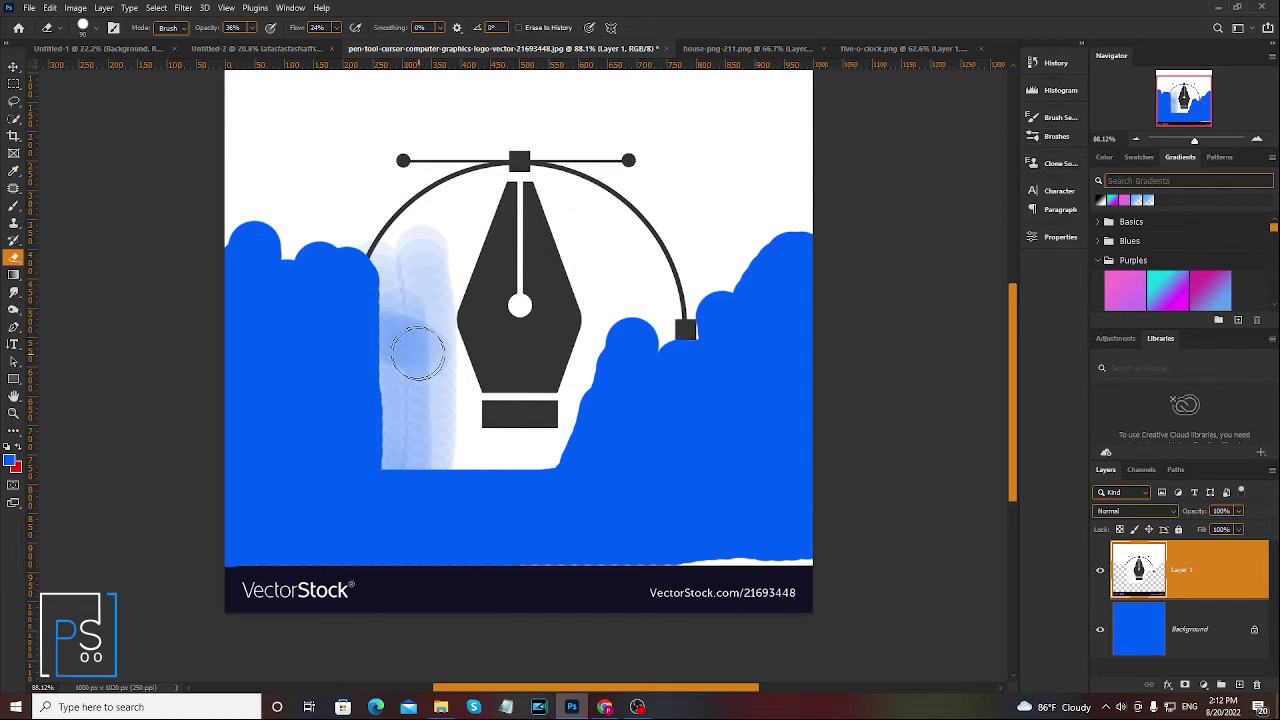
left_click_drag(418, 352, 401, 427)
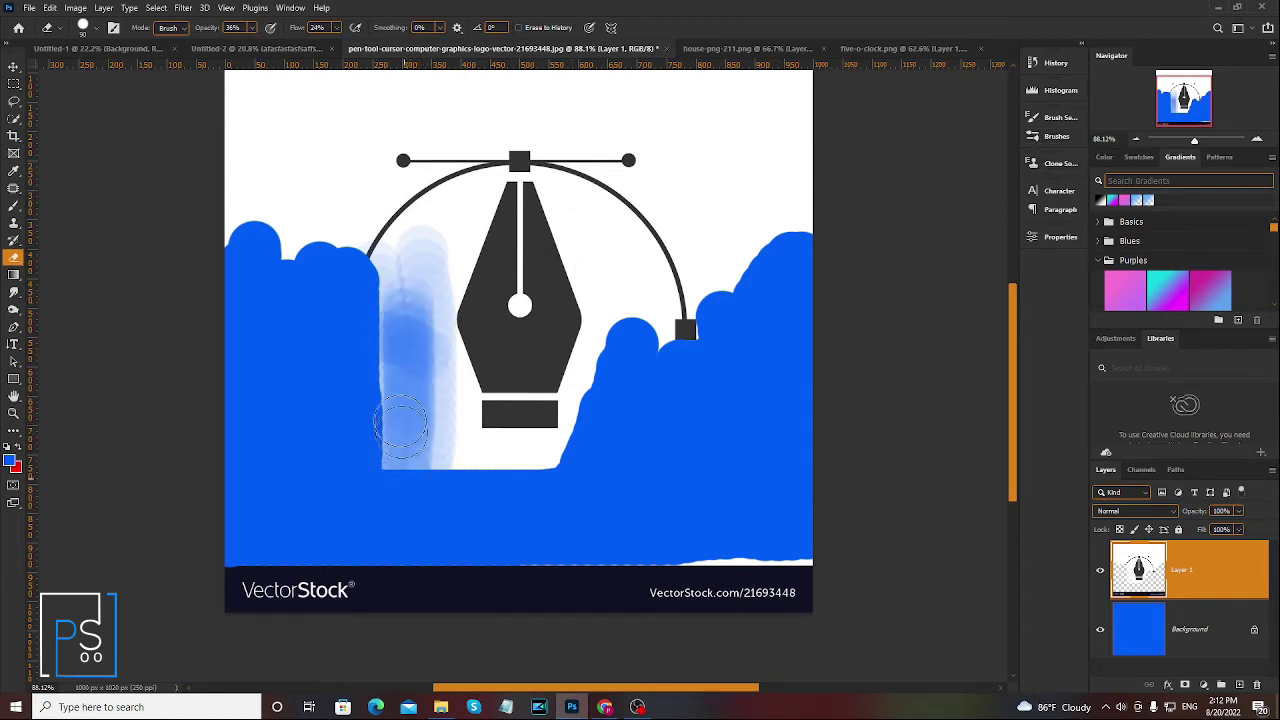
left_click_drag(401, 427, 371, 429)
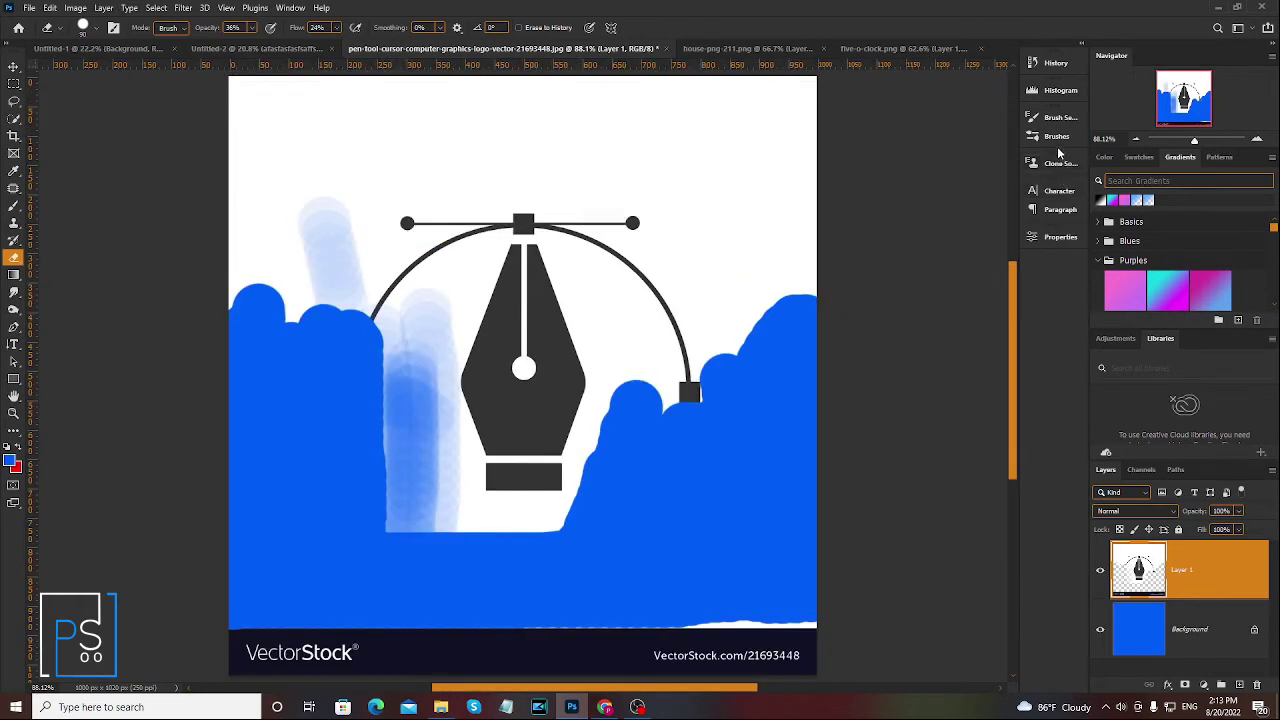
In Brush Settings, set the eraser spacing to 1% and turn off Smoothing
left_click(1057, 137)
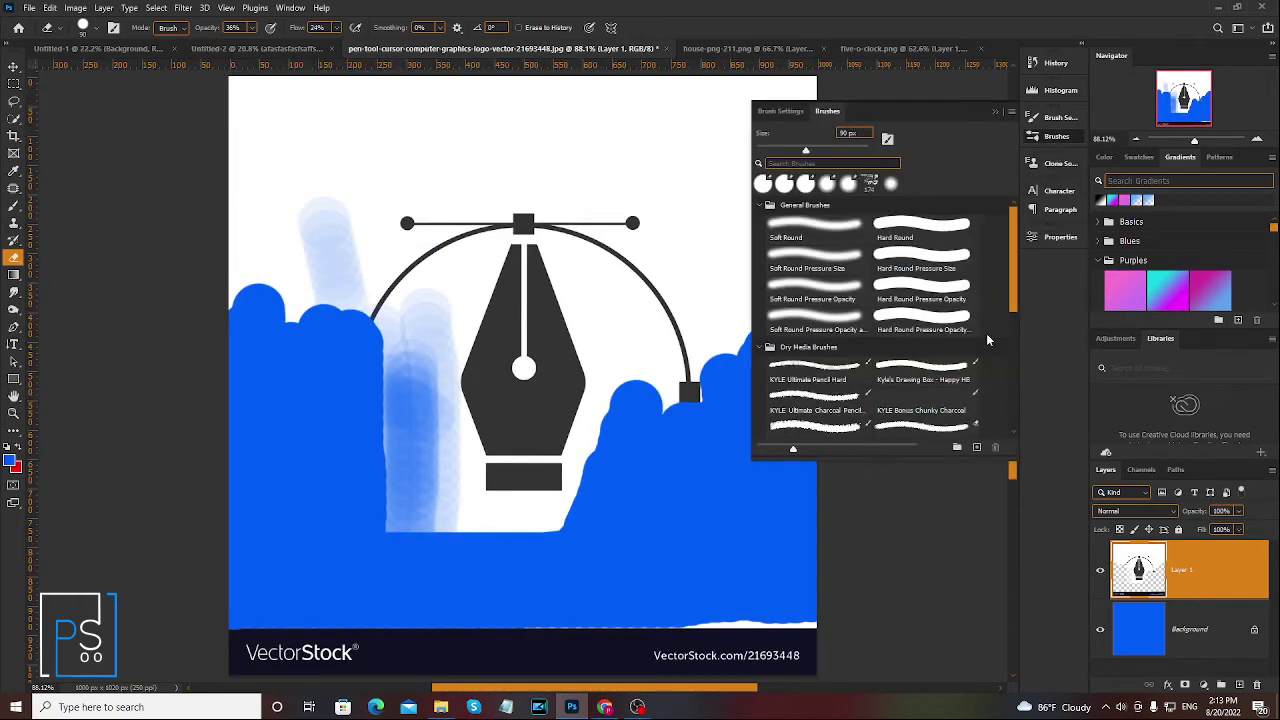
left_click(781, 111)
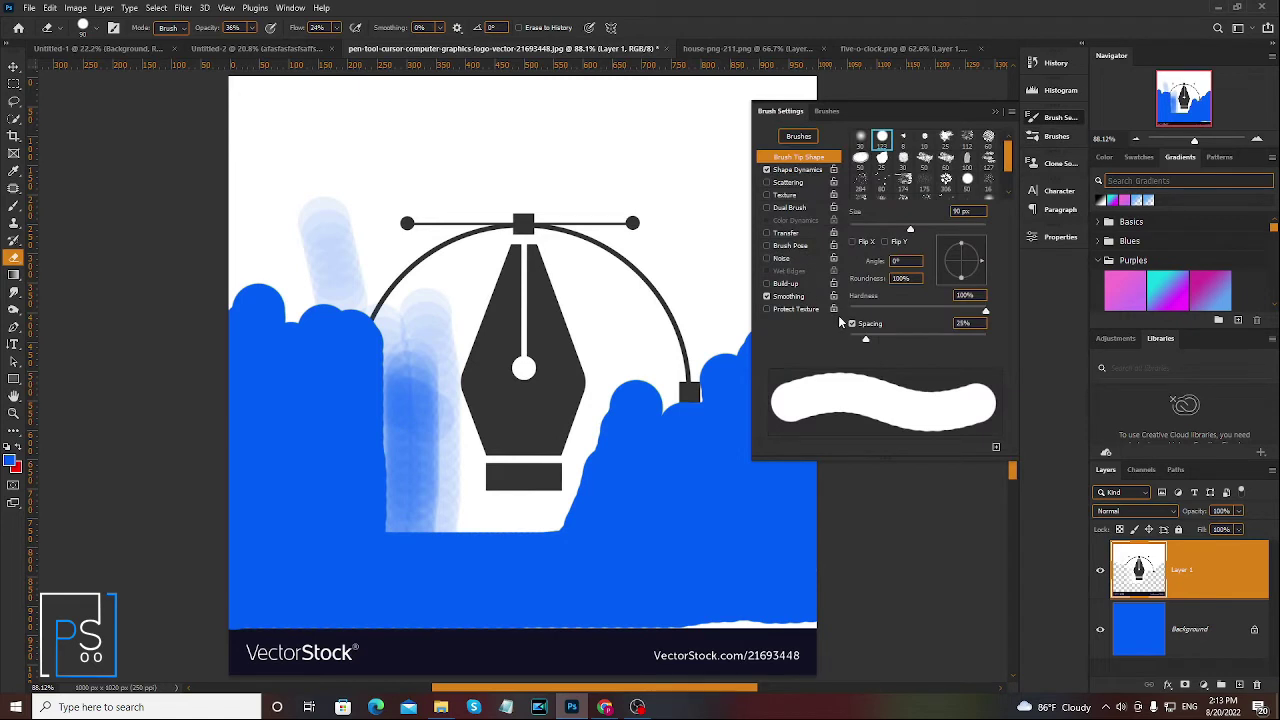
mouse_move(847, 339)
left_mouse_down()
mouse_move(880, 340)
mouse_move(788, 350)
mouse_move(870, 343)
mouse_move(848, 344)
left_mouse_up()
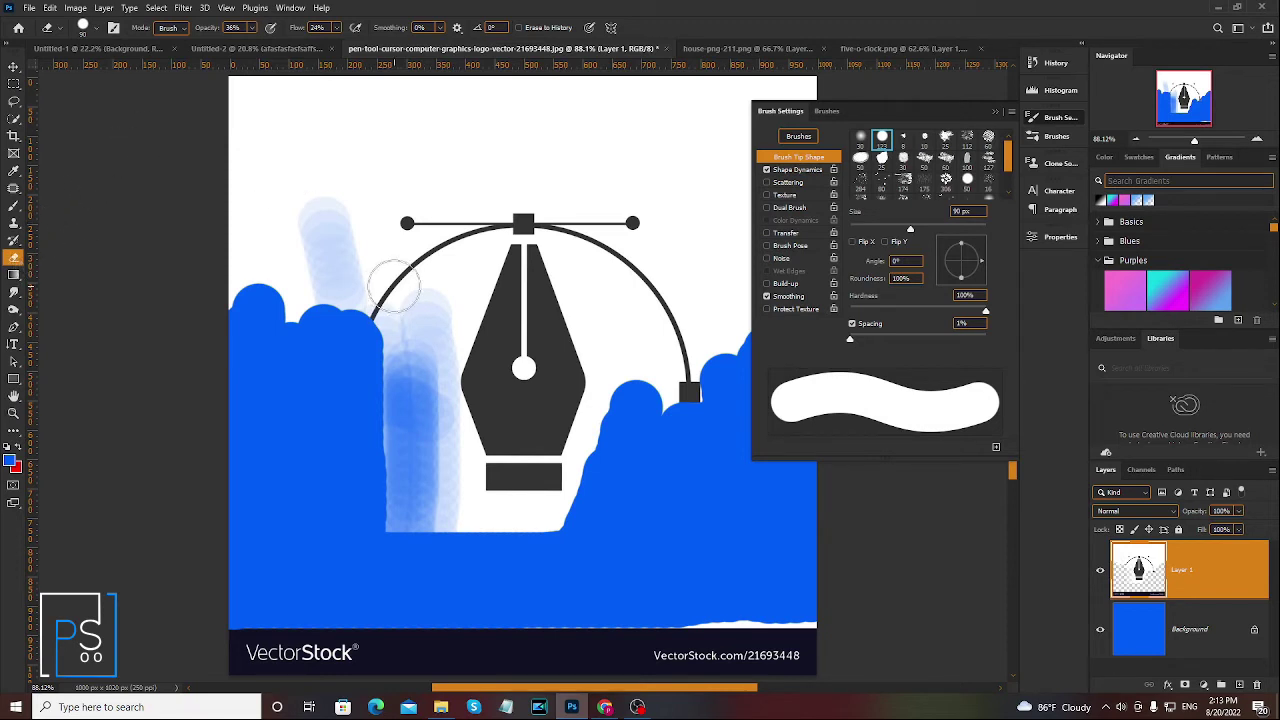
mouse_move(850, 343)
left_mouse_down()
mouse_move(875, 343)
mouse_move(851, 342)
left_mouse_up()
mouse_move(851, 343)
left_mouse_down()
mouse_move(872, 343)
mouse_move(850, 340)
left_mouse_up()
left_click(852, 324)
left_click(852, 325)
left_click(767, 297)
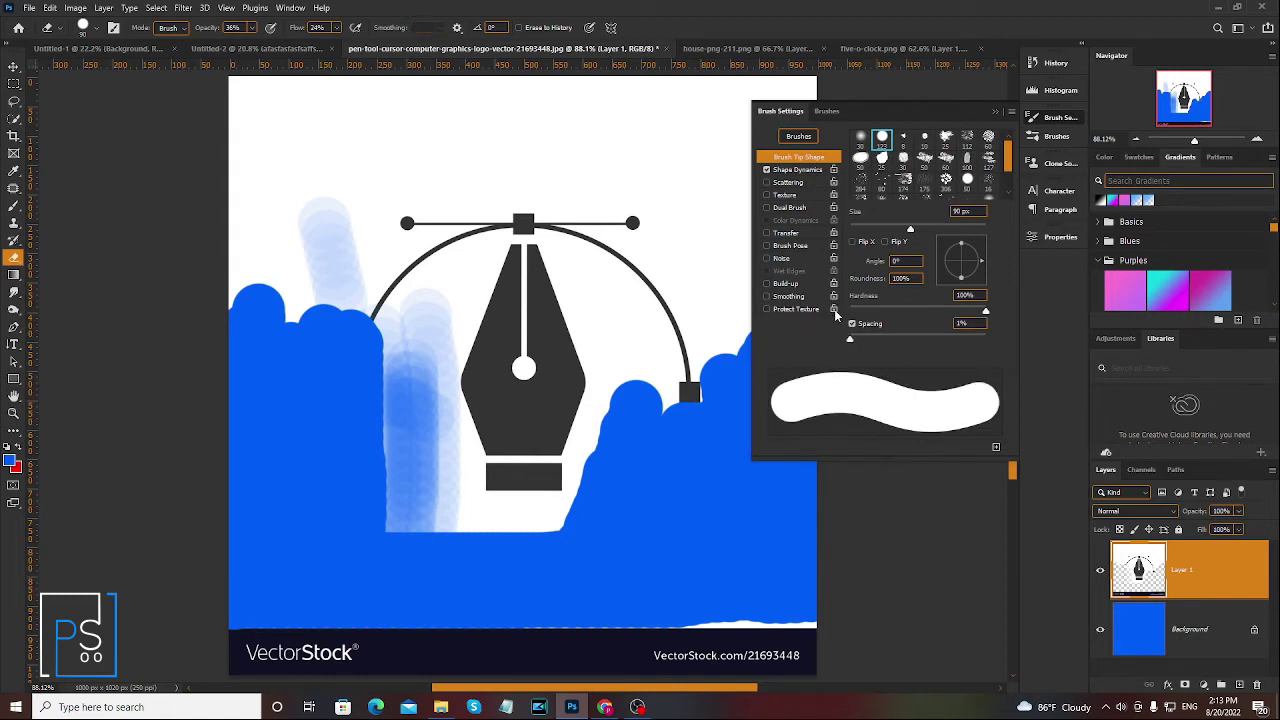
mouse_move(845, 342)
left_mouse_down()
mouse_move(901, 336)
mouse_move(864, 343)
left_mouse_up()
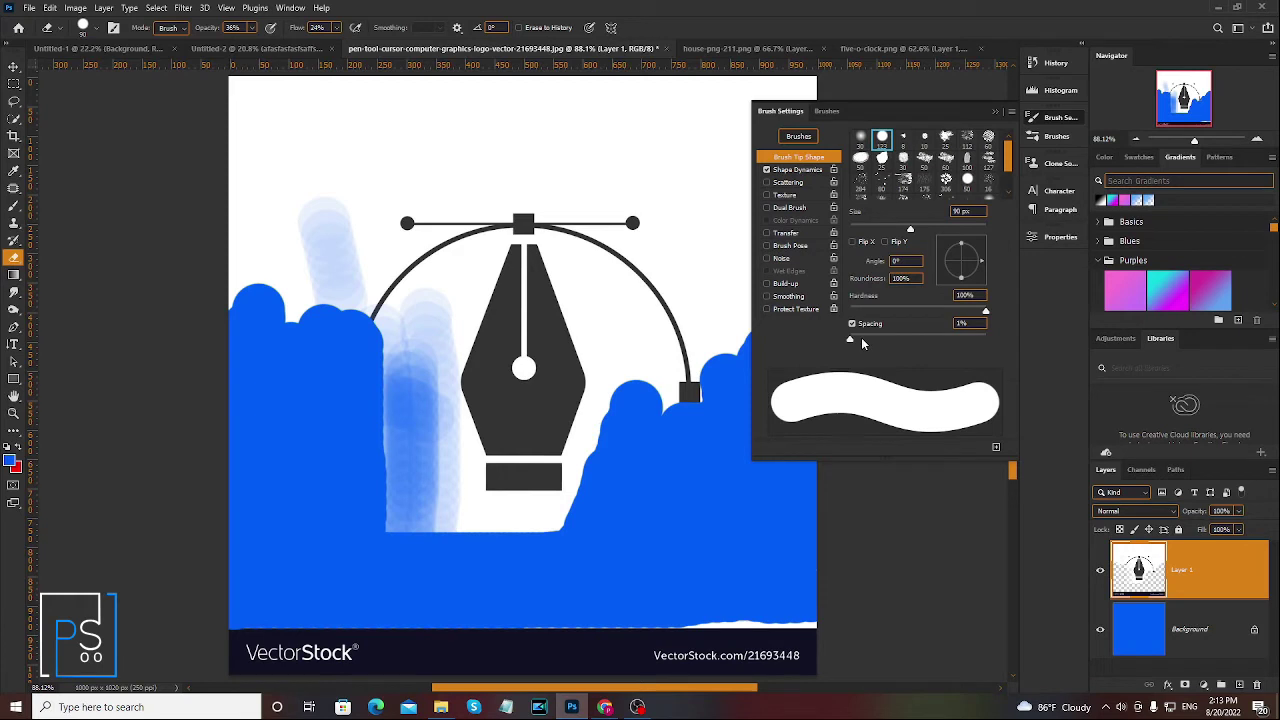
left_click(993, 112)
Erase left of the logo, then at 100% opacity and flow erase a blue band across the top
mouse_move(323, 168)
left_mouse_down()
mouse_move(315, 365)
mouse_move(337, 290)
left_mouse_up()
mouse_move(391, 120)
left_mouse_down()
mouse_move(386, 382)
mouse_move(412, 500)
mouse_move(418, 330)
mouse_move(420, 538)
left_mouse_up()
left_click(251, 28)
left_click(335, 30)
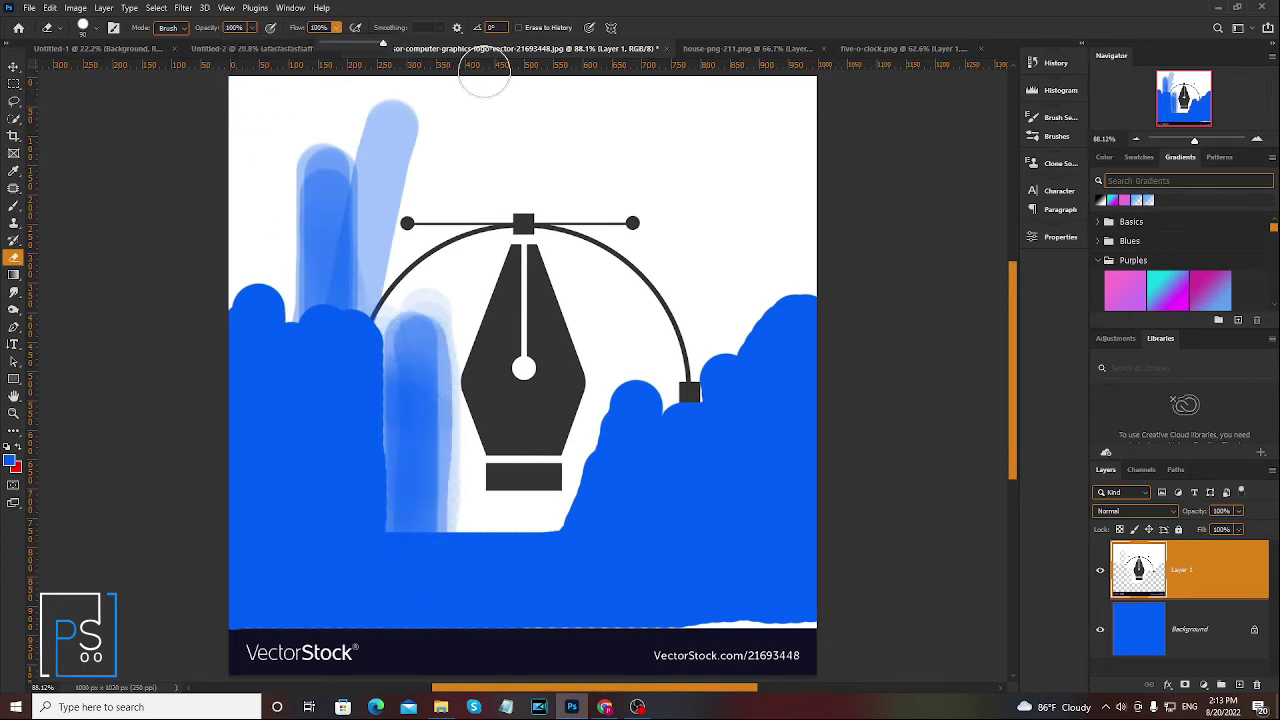
left_click_drag(343, 129, 306, 309)
mouse_move(323, 149)
left_mouse_down()
mouse_move(277, 305)
mouse_move(434, 137)
mouse_move(737, 149)
mouse_move(729, 271)
mouse_move(707, 184)
mouse_move(766, 209)
mouse_move(677, 189)
mouse_move(635, 195)
left_mouse_up()
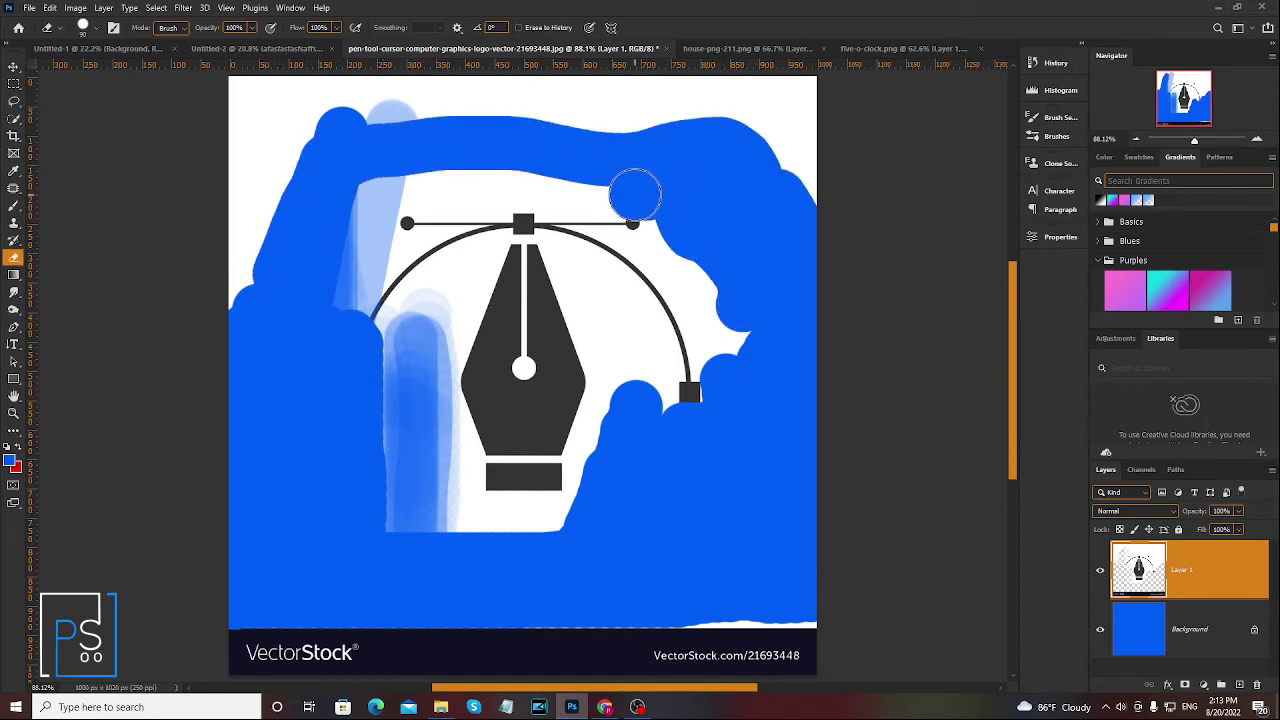
Switch to the Background Eraser Tool from the eraser flyout
key("v")
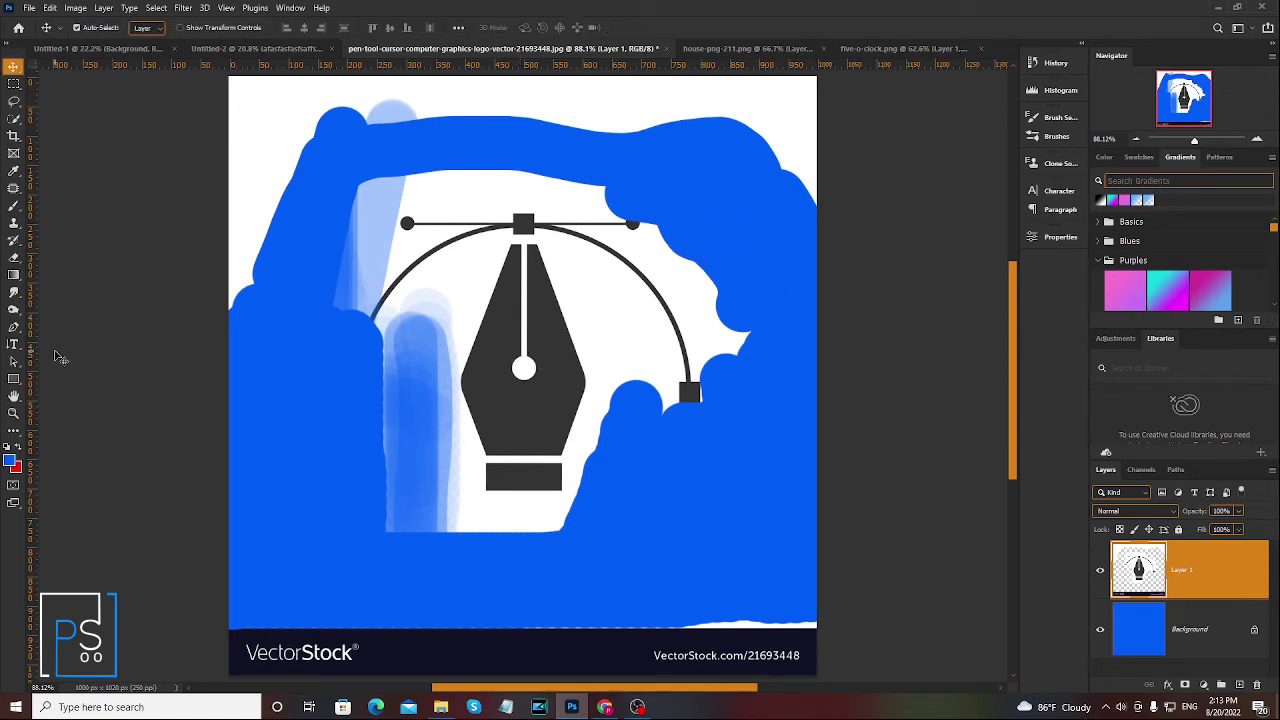
left_click(15, 259)
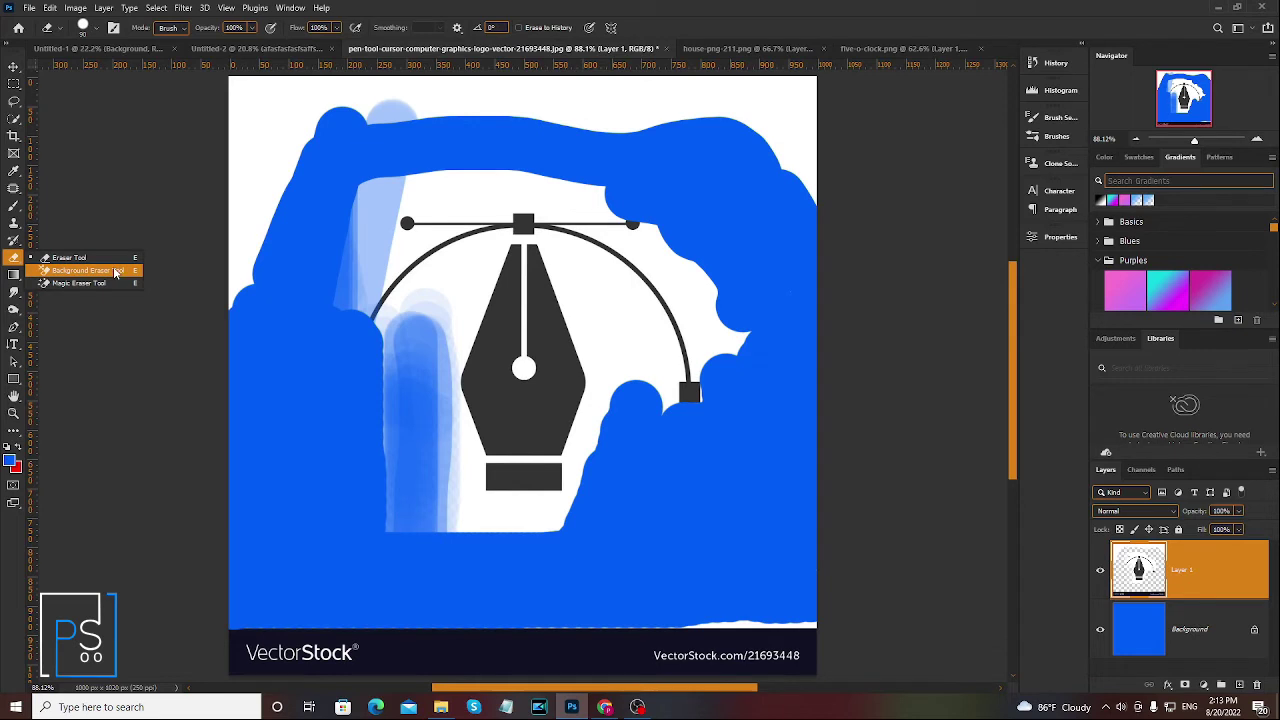
left_click(116, 273)
left_click(15, 259)
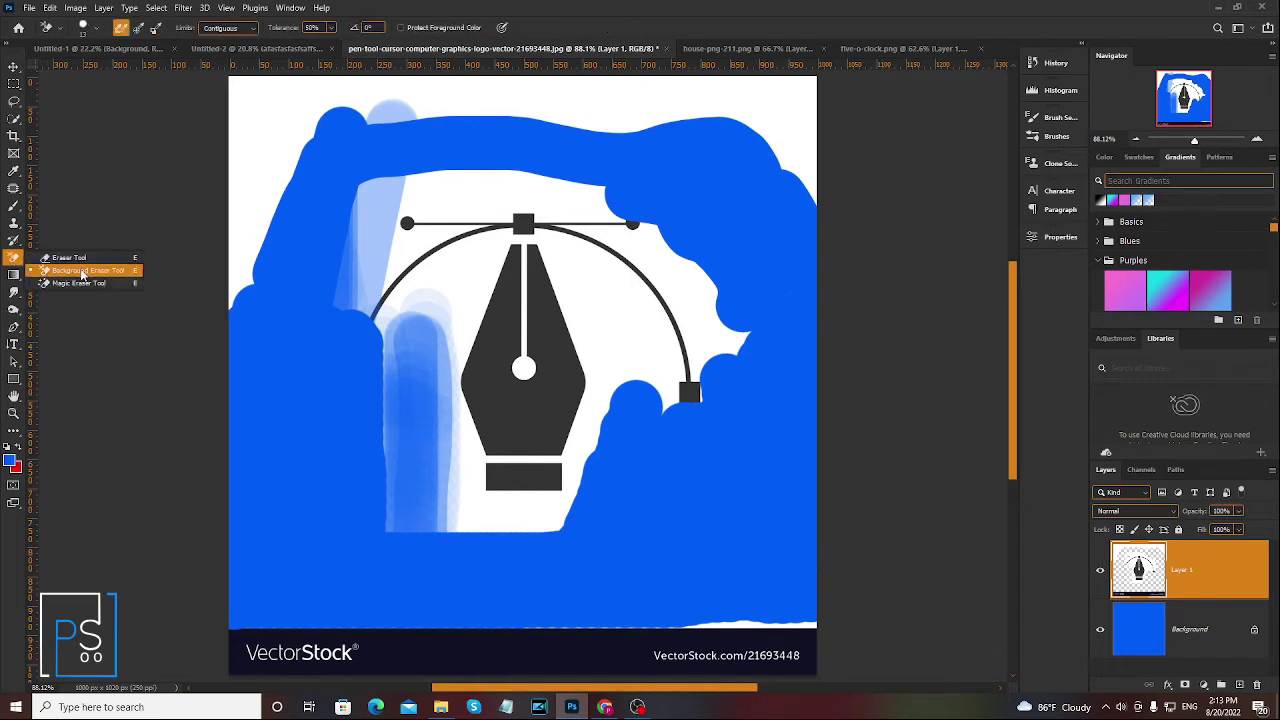
left_click(45, 272)
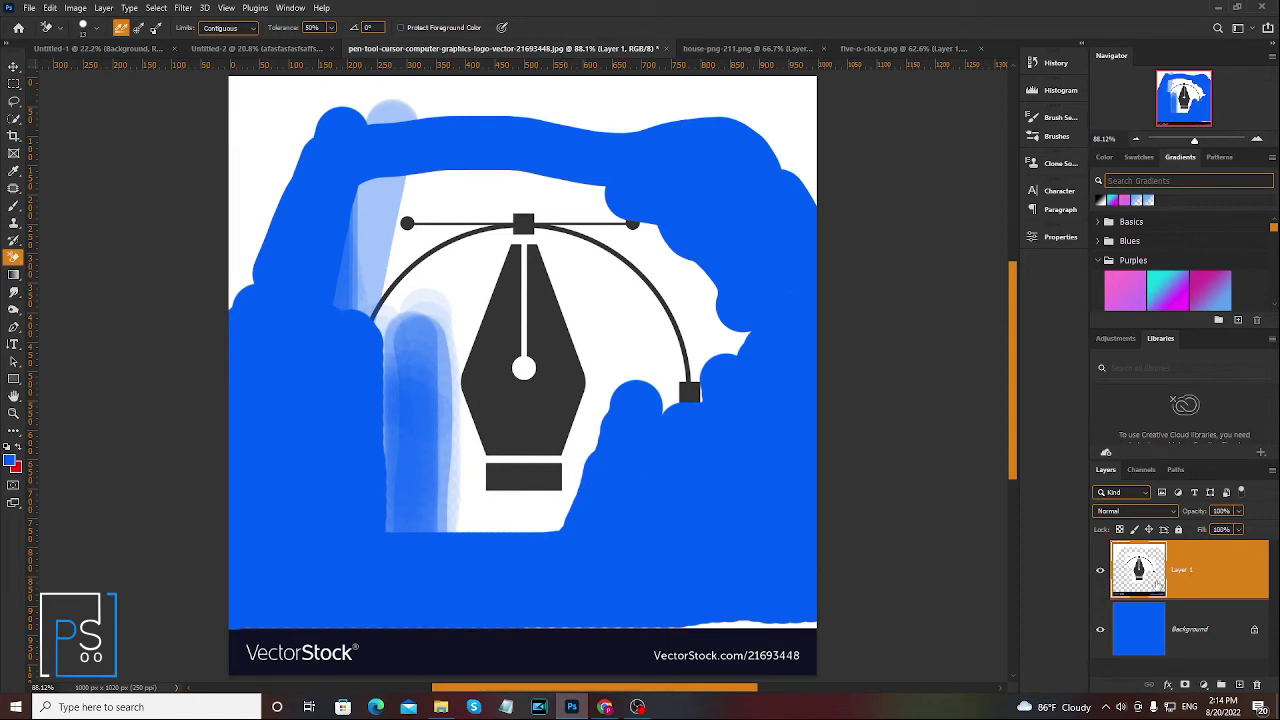
Undo the erased blue band so Layer 1 is white again
key("ctrl+z")
key("ctrl+shift+z")
key("ctrl+z")
key("ctrl+shift+z")
key("ctrl+z")
key("ctrl+z")
key("ctrl+z")
key("ctrl+z")
key("ctrl+z")
key("ctrl+z")
key("ctrl+z")
key("ctrl+z")
key("ctrl+z")
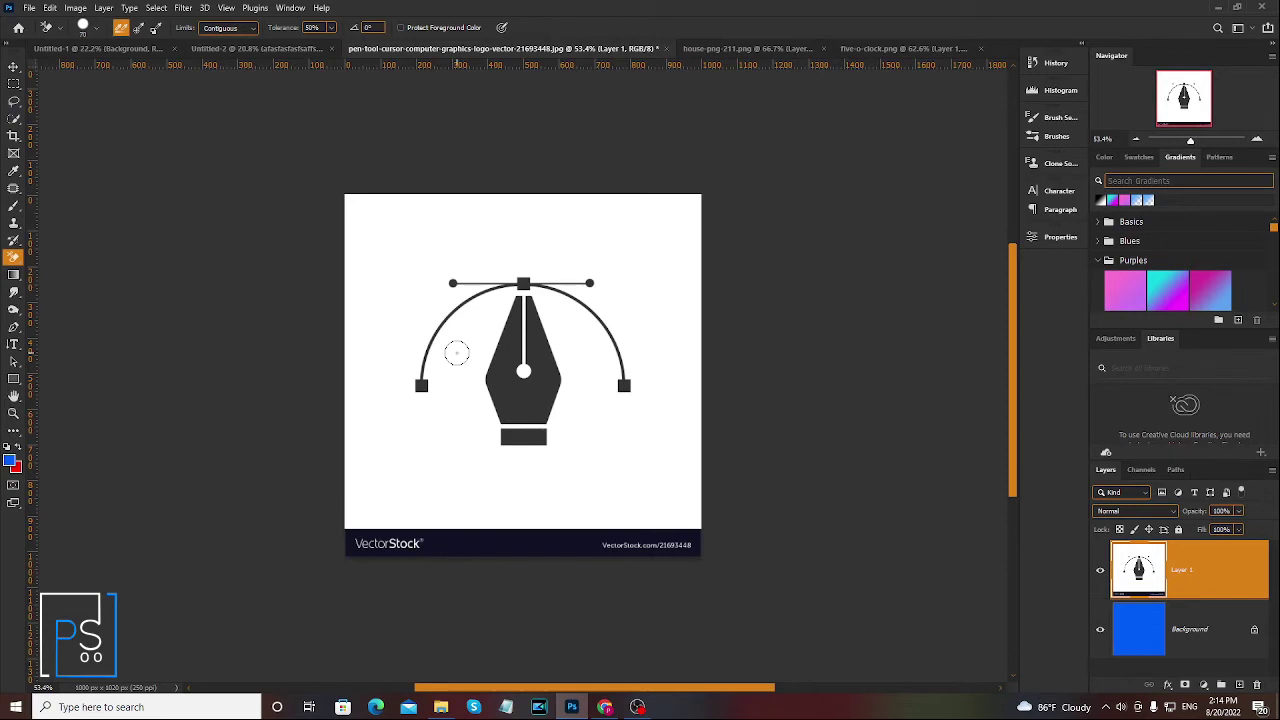
Test Background Eraser strokes left of the logo and along its left arc, undoing each
scroll(456, 352, "up", 3)
left_click_drag(374, 213, 365, 440)
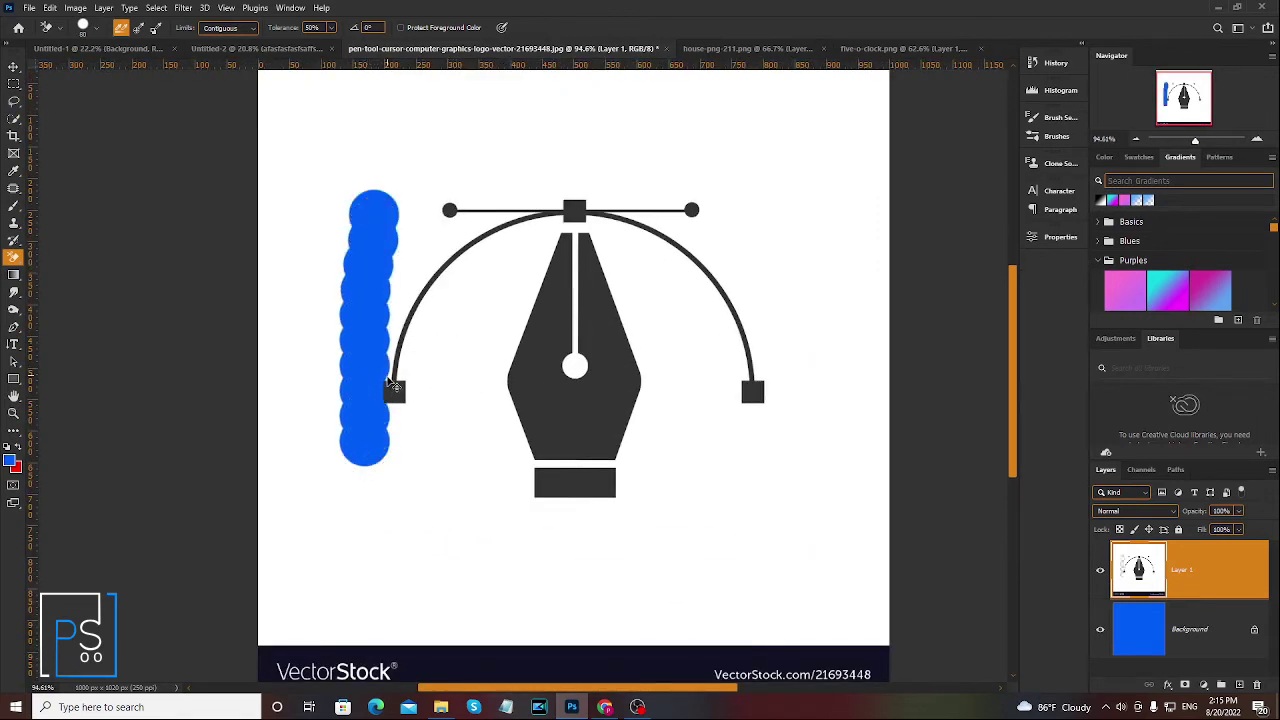
key("ctrl+z")
scroll(371, 368, "down", 2)
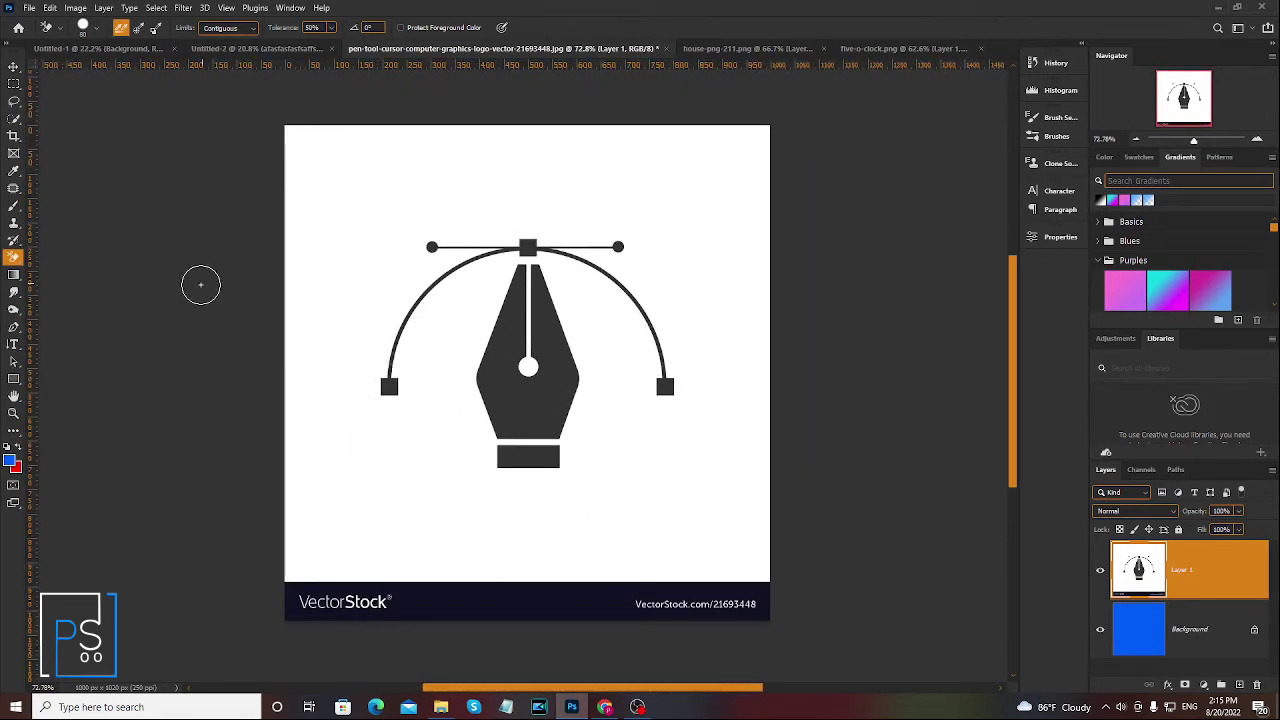
left_click_drag(432, 256, 381, 442)
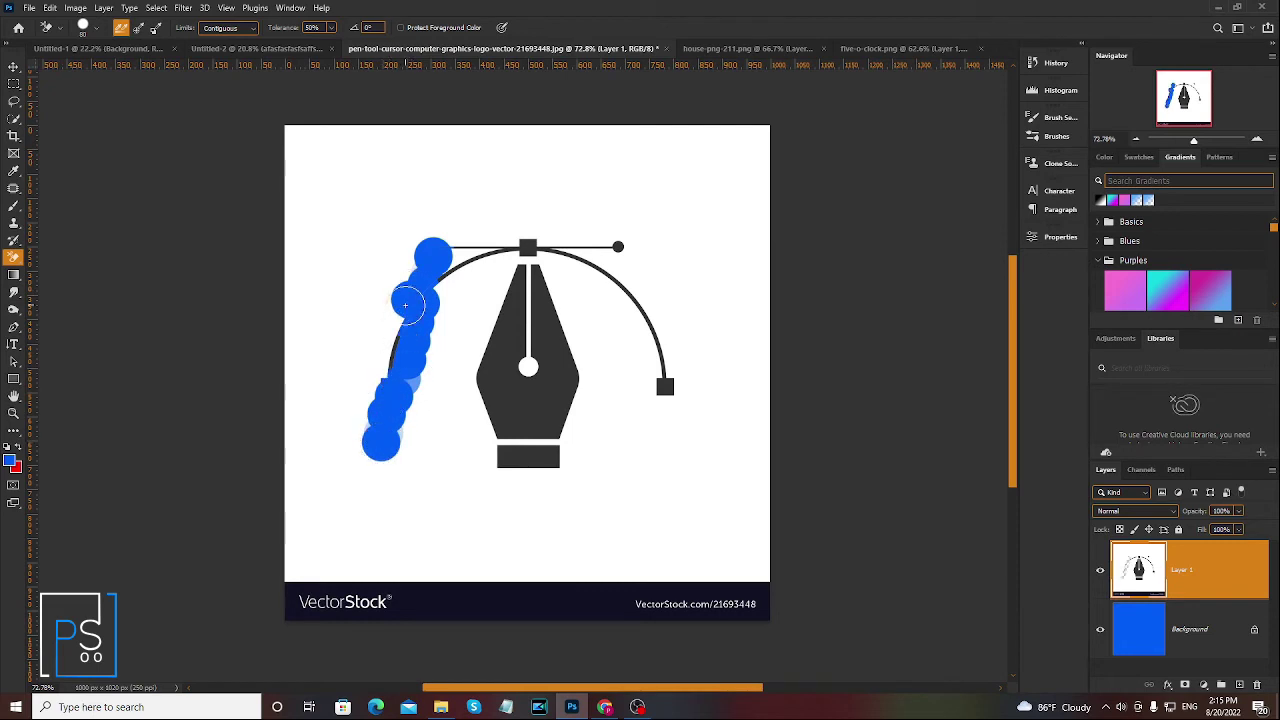
key("ctrl+z")
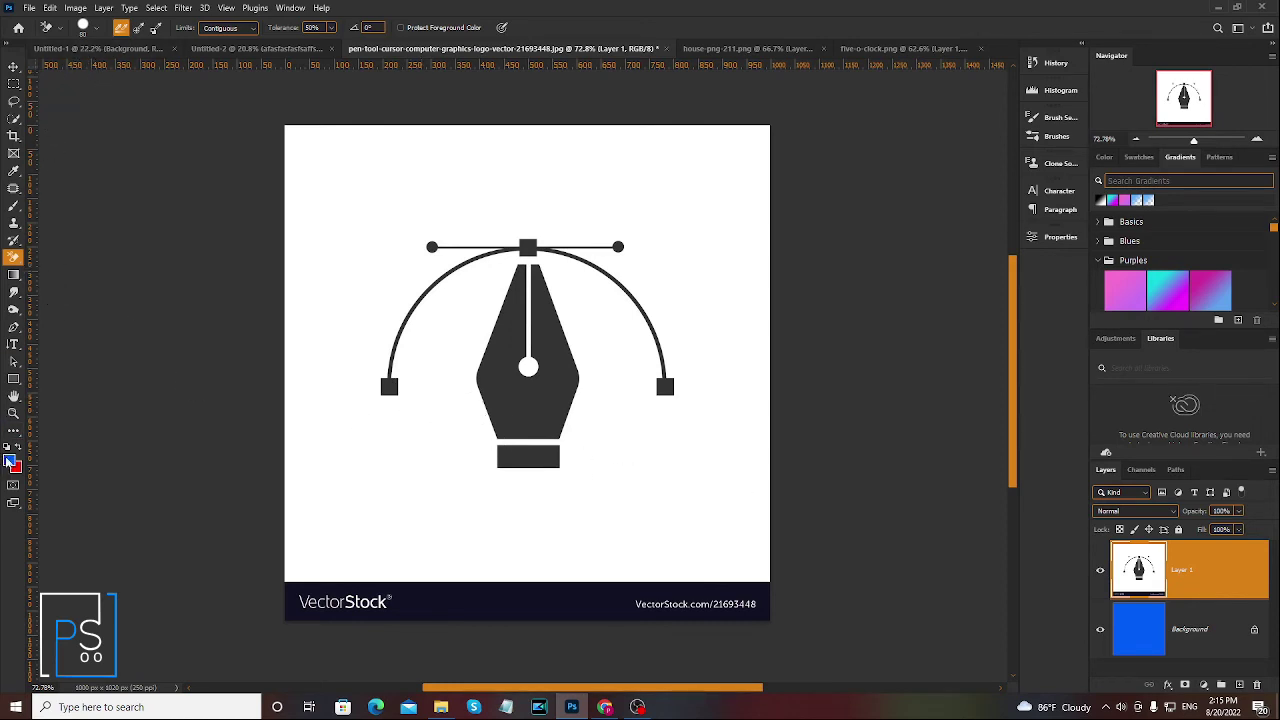
Set the foreground colour to white sampled from the canvas
left_click(10, 461)
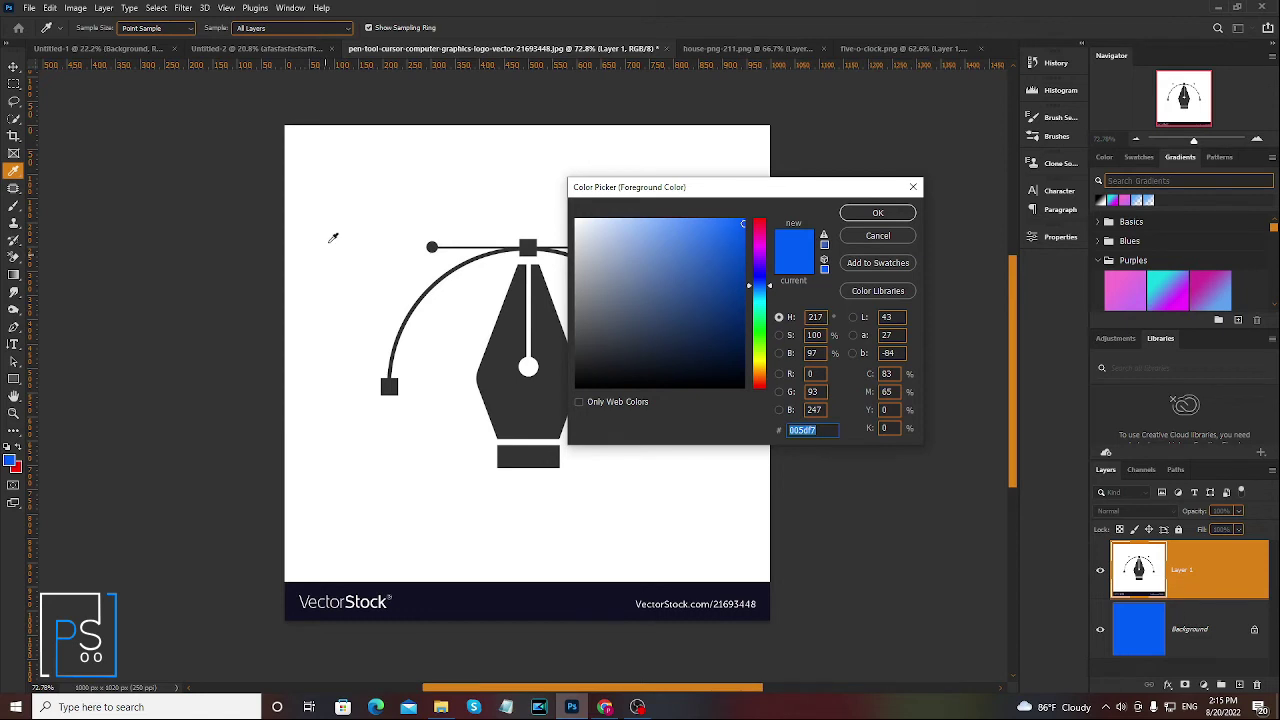
left_click(344, 318)
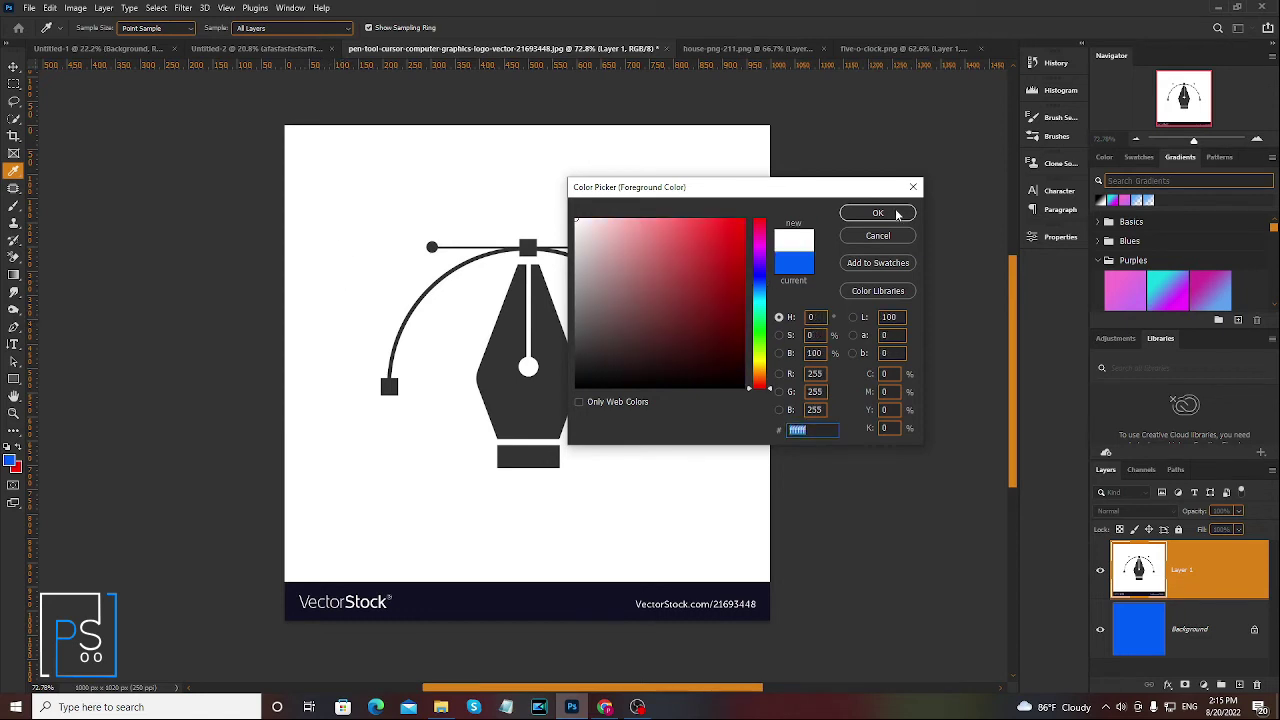
left_click(897, 214)
Set the background colour to white sampled from the canvas
left_click(15, 467)
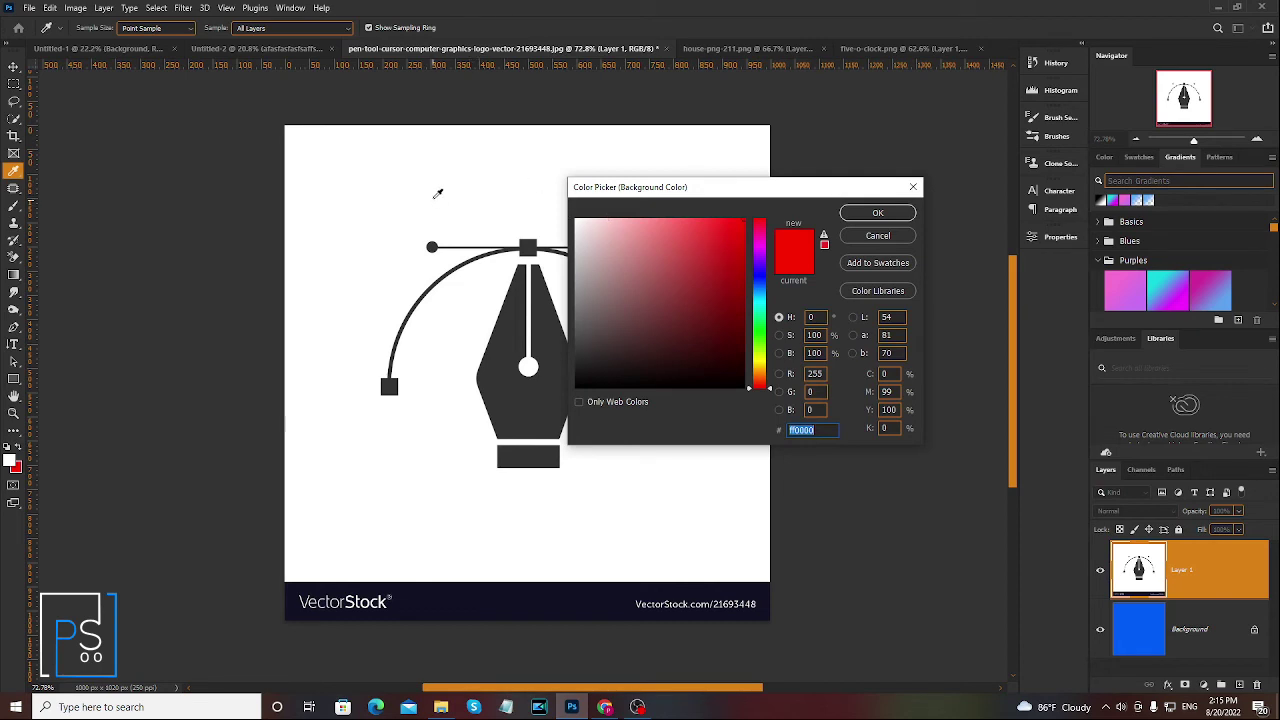
left_click(363, 416)
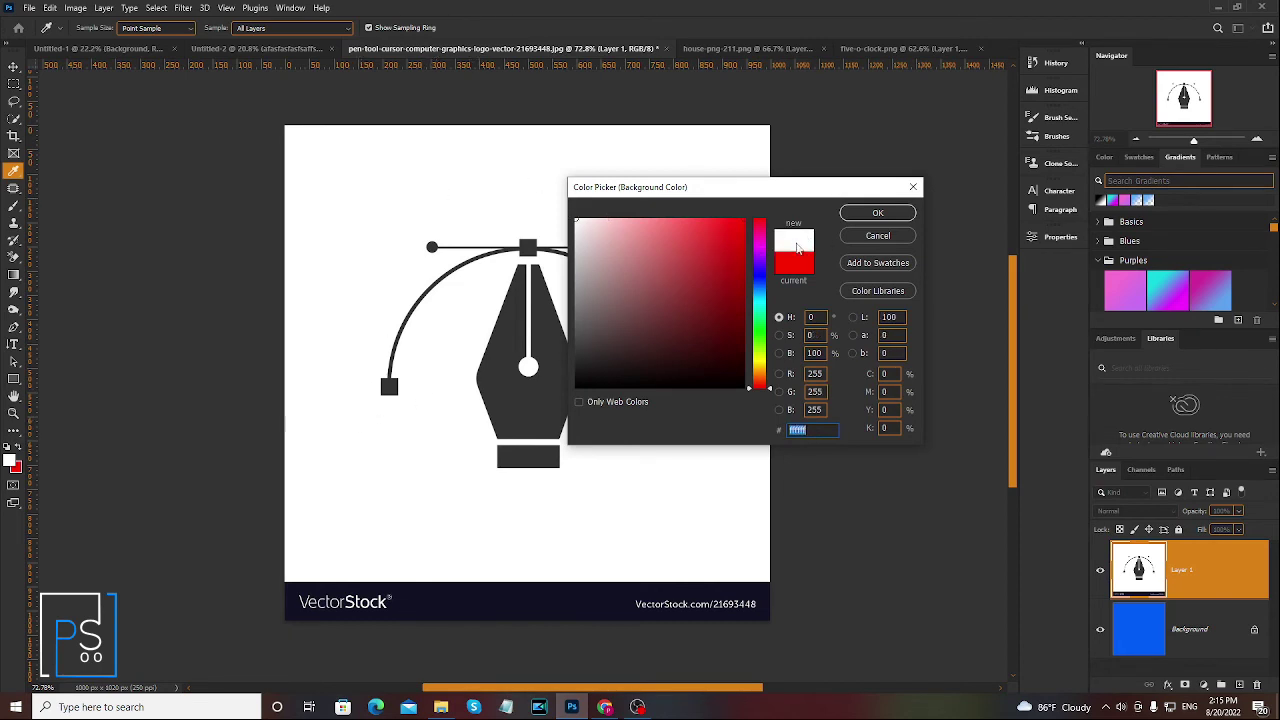
left_click(877, 212)
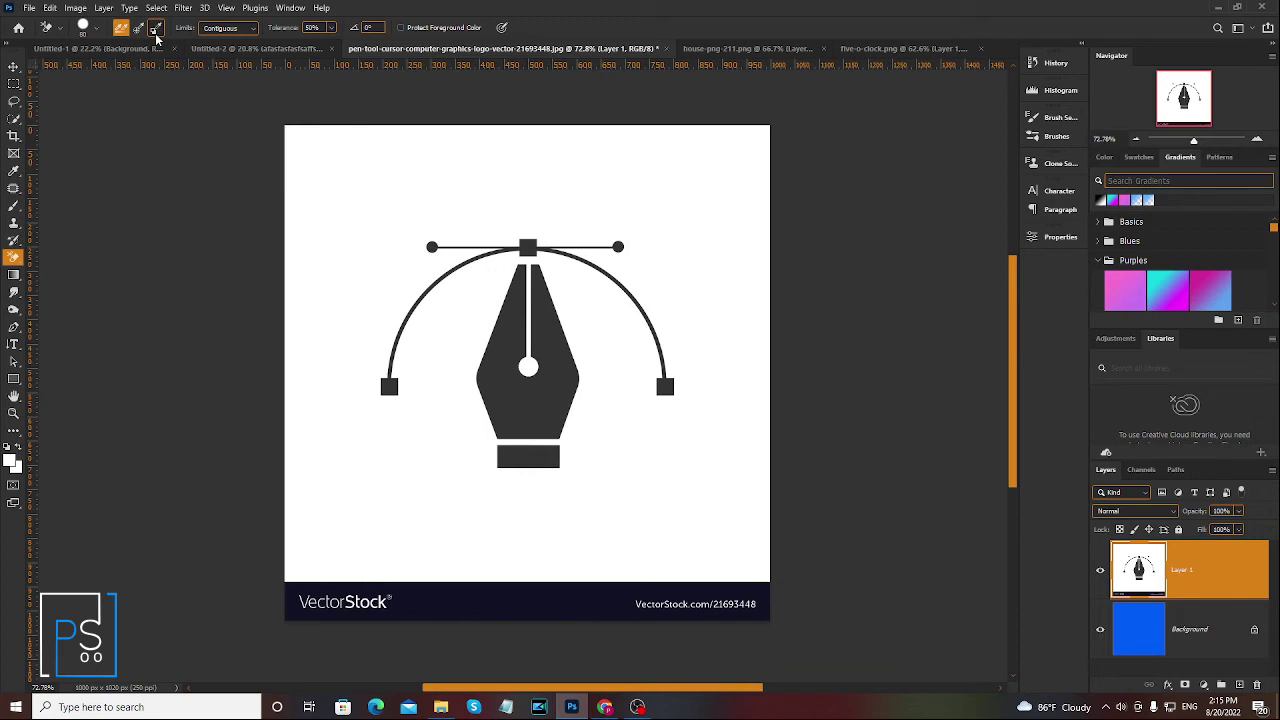
left_click(155, 29)
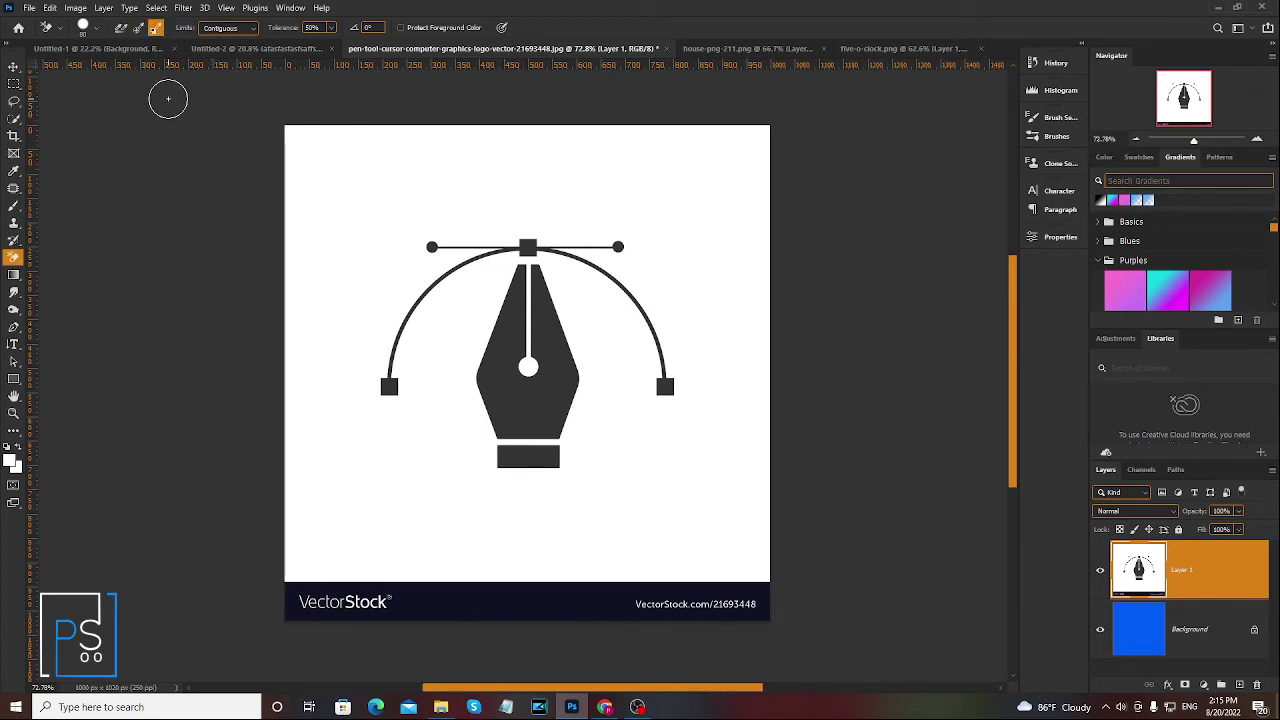
left_click(245, 29)
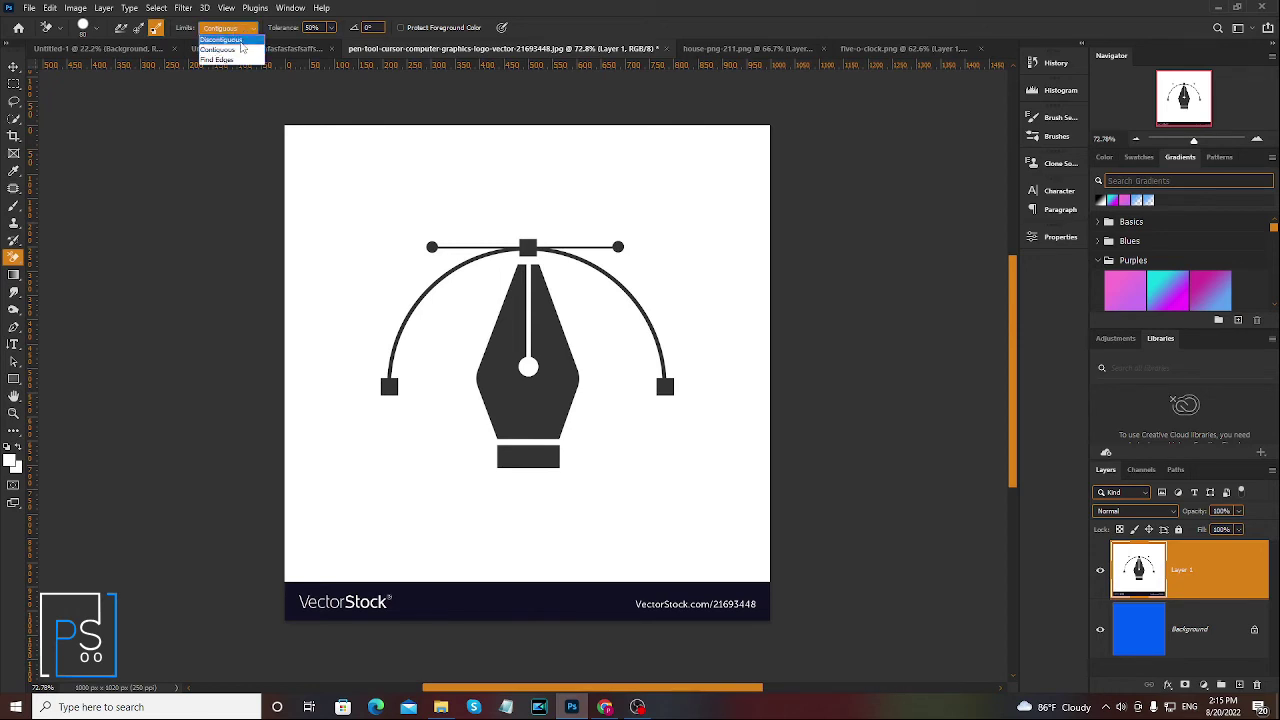
left_click(241, 42)
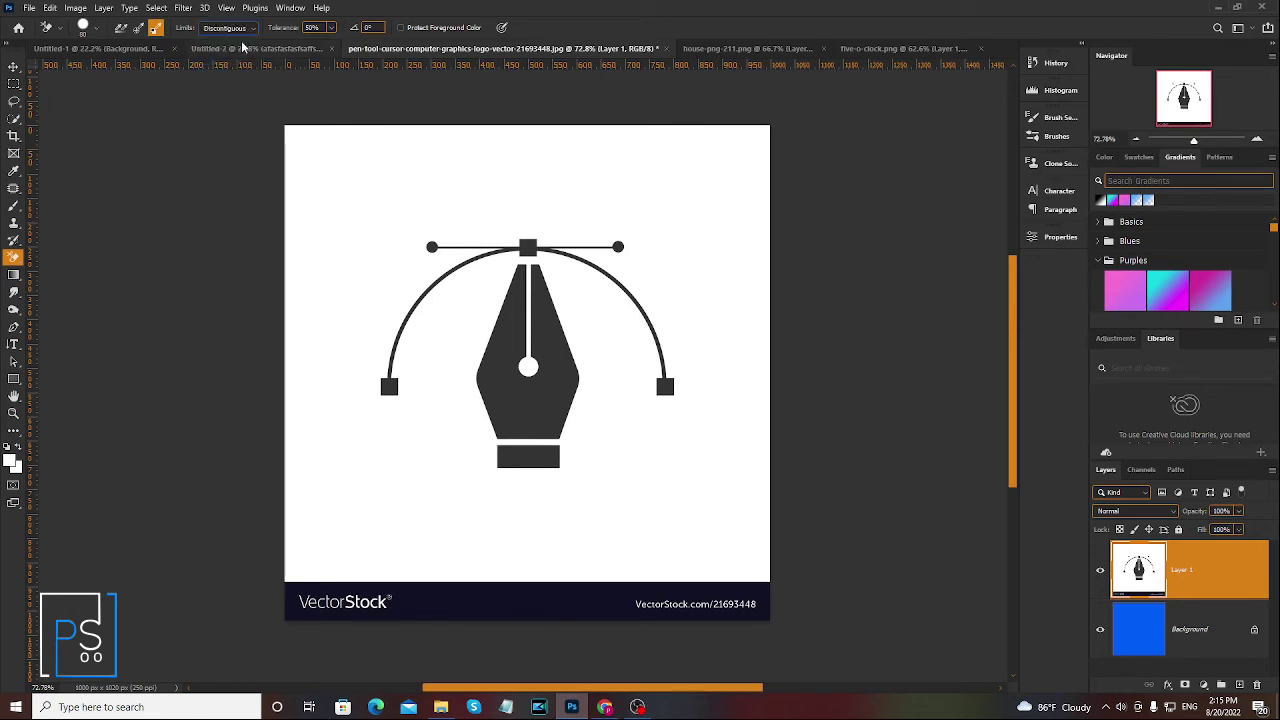
left_click(331, 28)
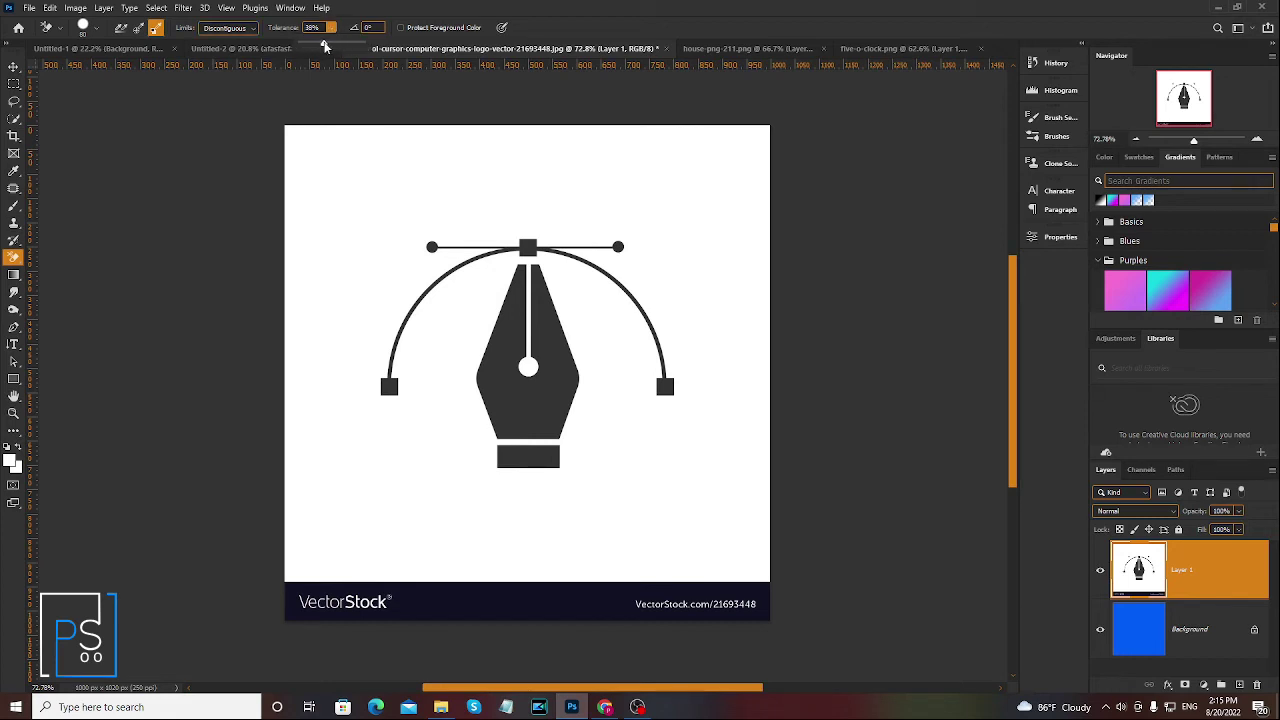
left_click(602, 37)
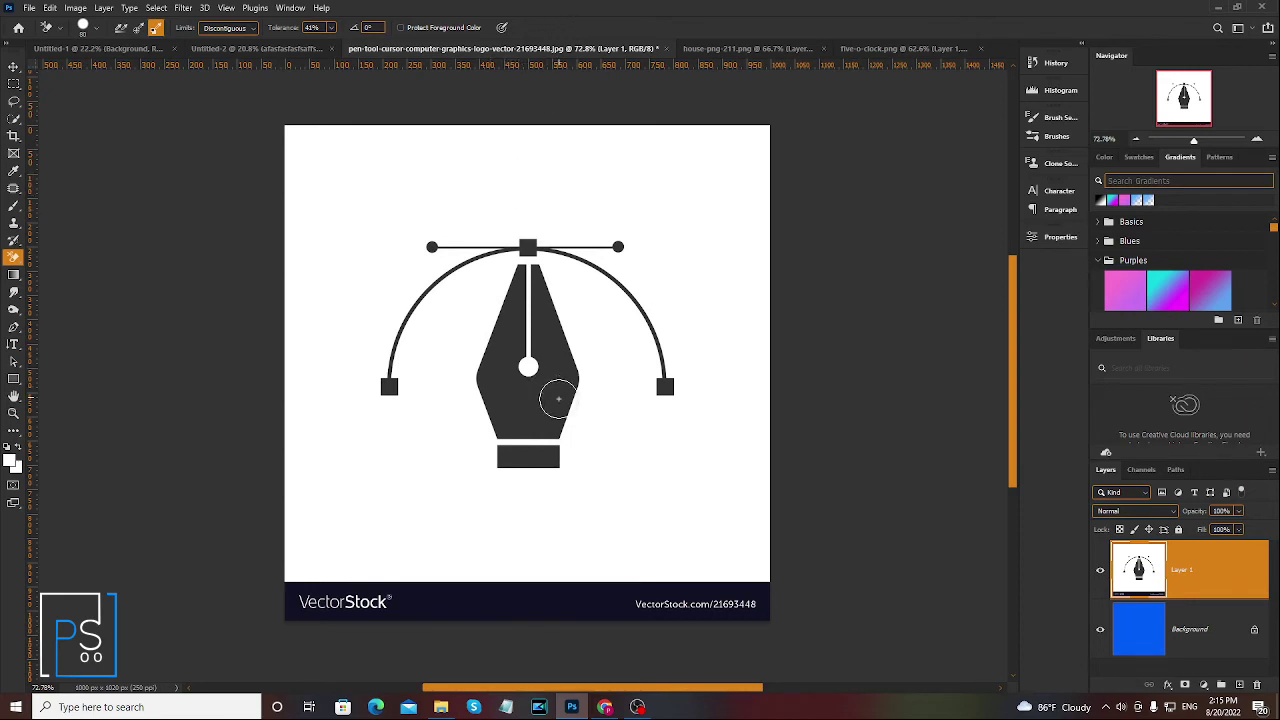
mouse_move(650, 212)
left_mouse_down()
mouse_move(686, 414)
mouse_move(737, 171)
mouse_move(617, 214)
mouse_move(624, 324)
left_mouse_up()
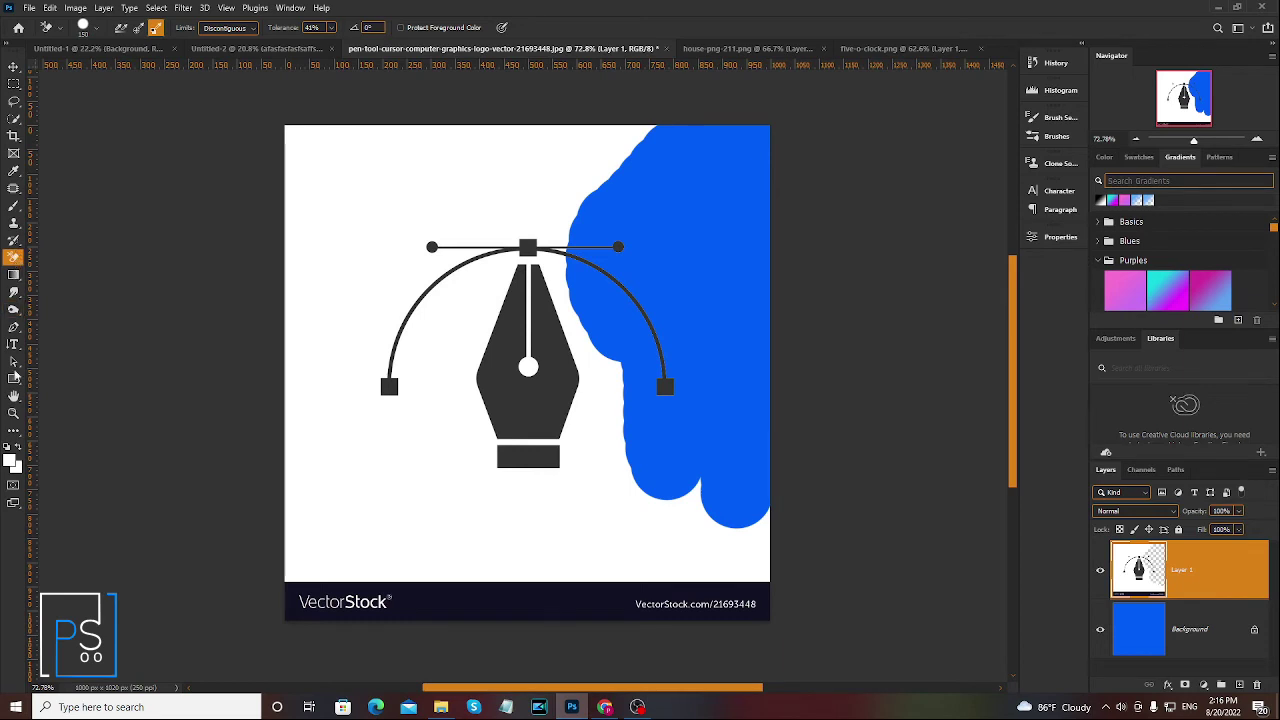
mouse_move(600, 380)
left_mouse_down()
mouse_move(543, 251)
mouse_move(674, 114)
mouse_move(486, 277)
mouse_move(413, 405)
mouse_move(529, 137)
mouse_move(314, 143)
mouse_move(340, 225)
mouse_move(365, 437)
mouse_move(306, 449)
mouse_move(420, 391)
mouse_move(434, 449)
mouse_move(340, 492)
mouse_move(800, 494)
mouse_move(751, 520)
mouse_move(289, 529)
mouse_move(290, 542)
mouse_move(806, 534)
left_mouse_up()
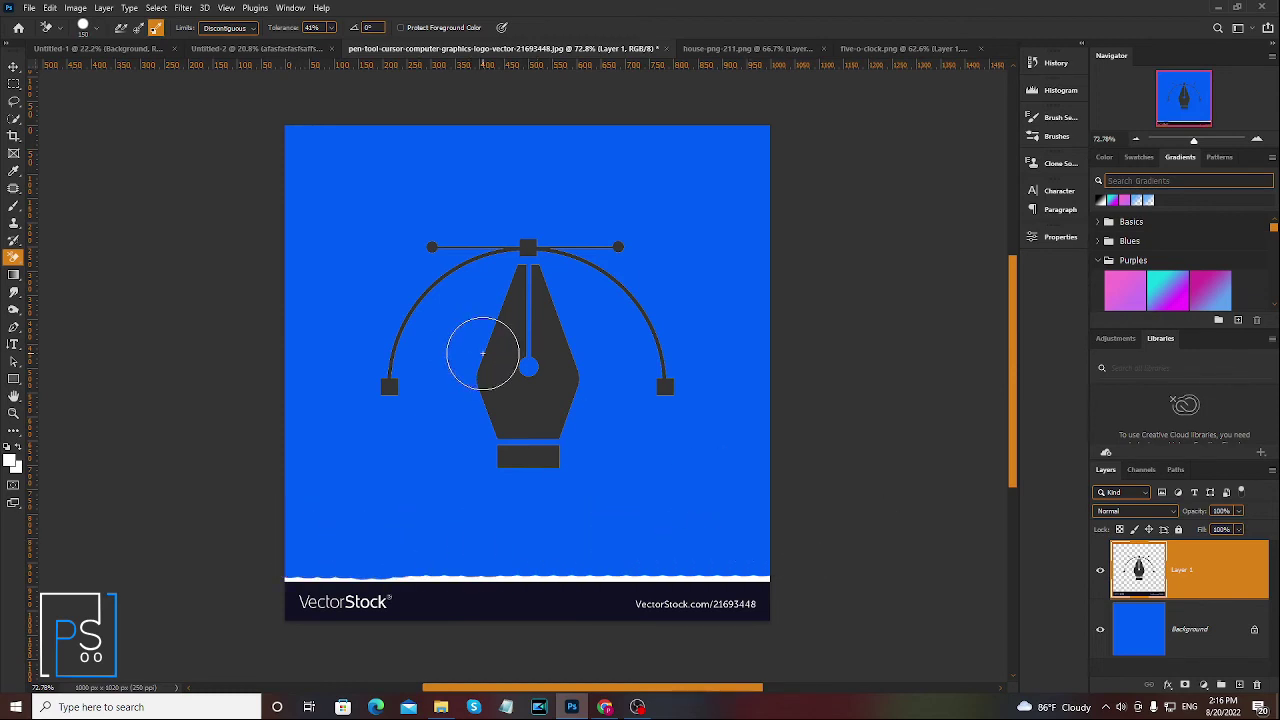
key("v")
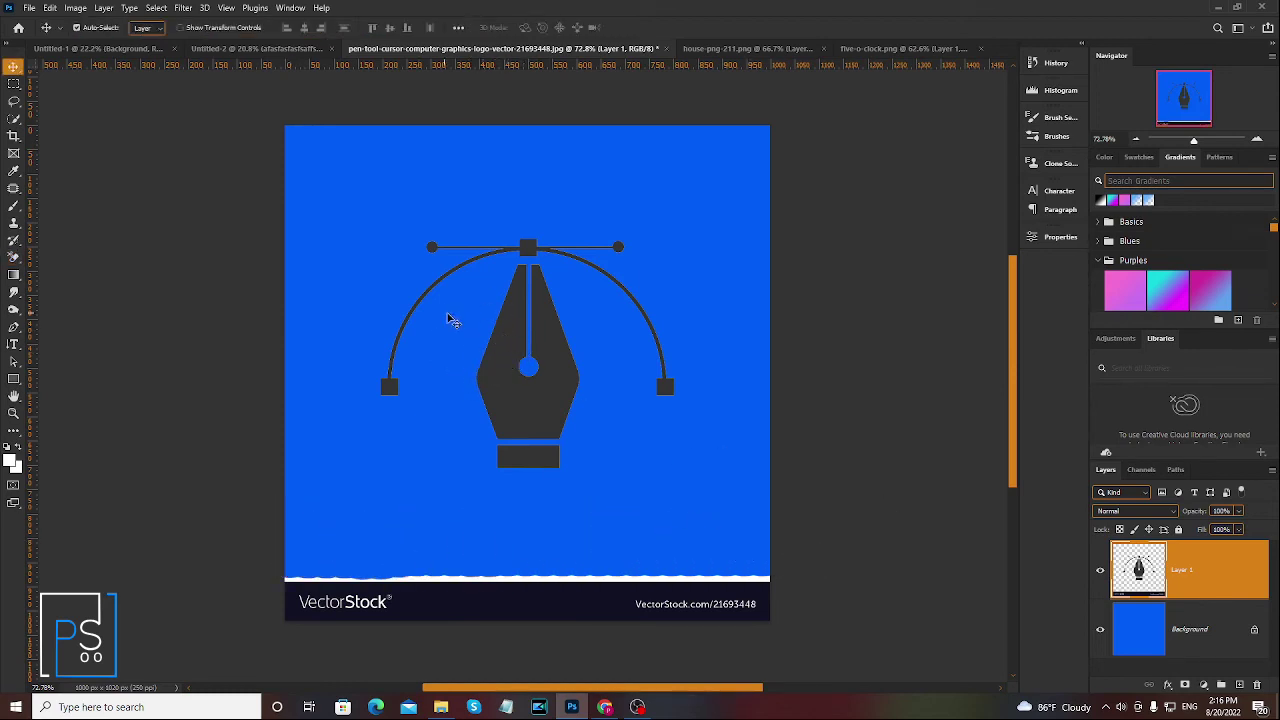
key("ctrl+z")
key("ctrl+shift+z")
key("ctrl+z")
key("ctrl+shift+z")
key("ctrl+z")
key("ctrl+shift+z")
key("ctrl+z")
key("ctrl+shift+z")
key("ctrl+z")
key("ctrl+z")
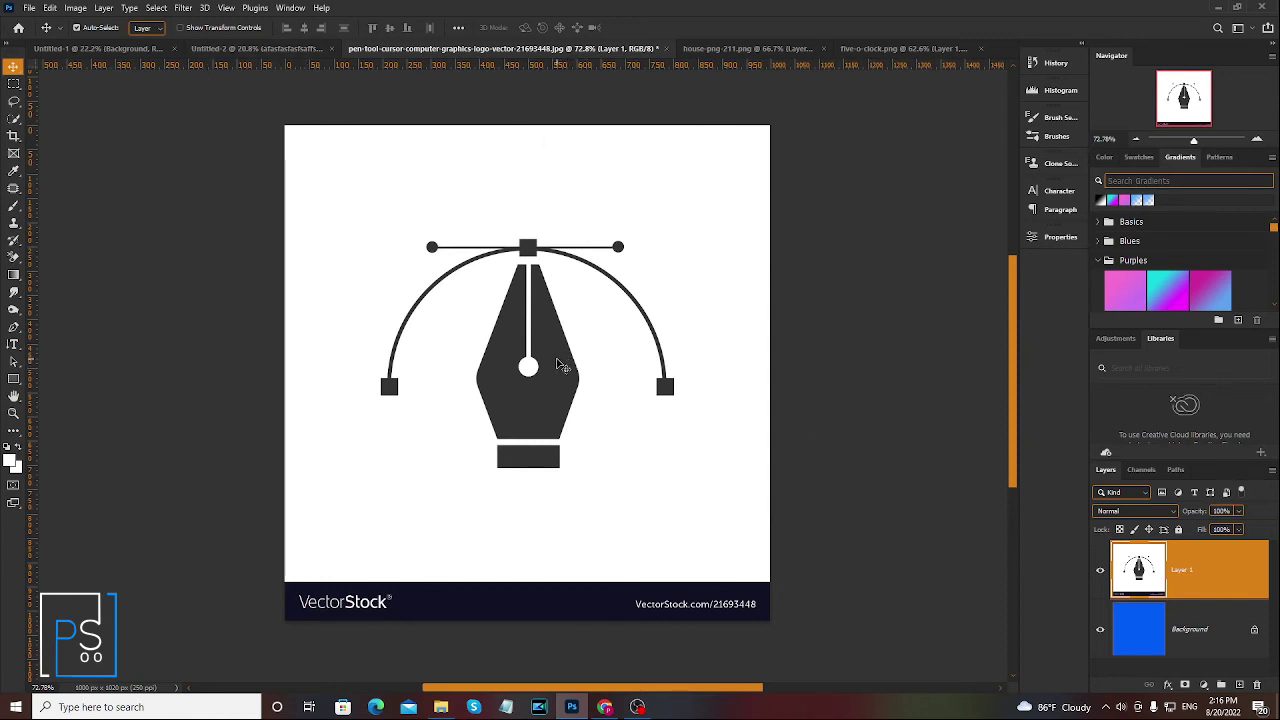
left_click(13, 258)
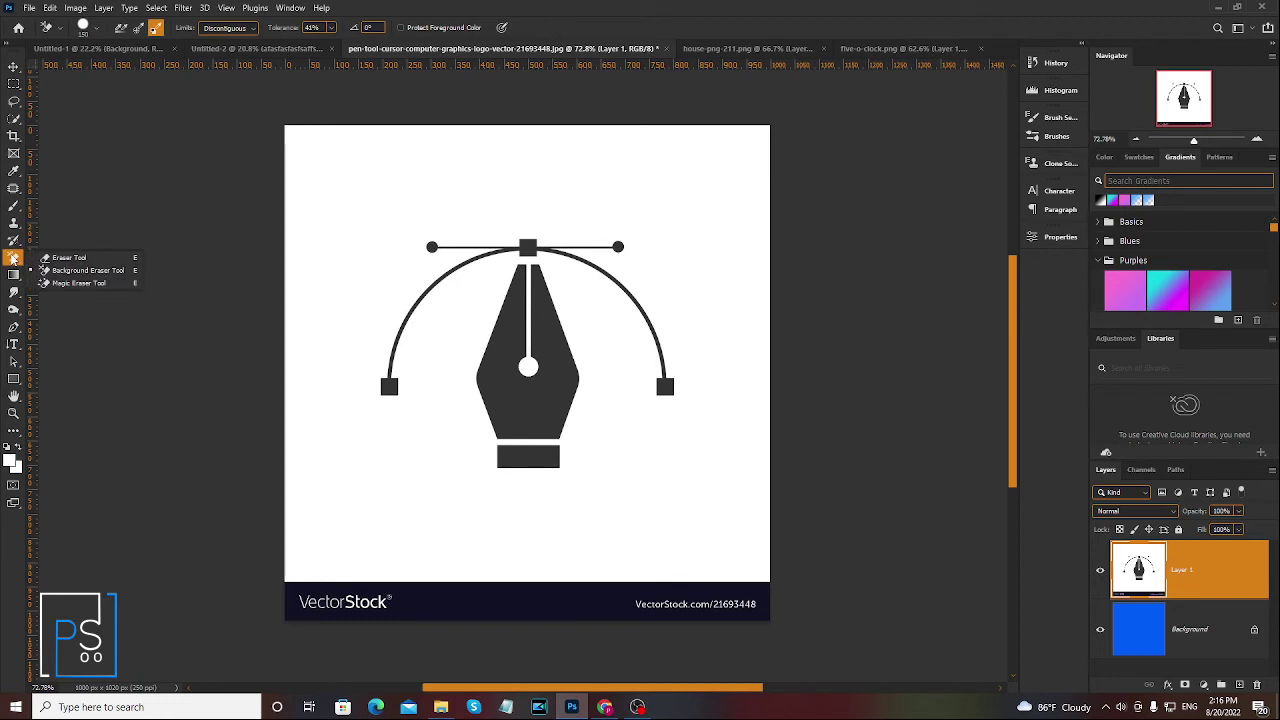
left_click(83, 284)
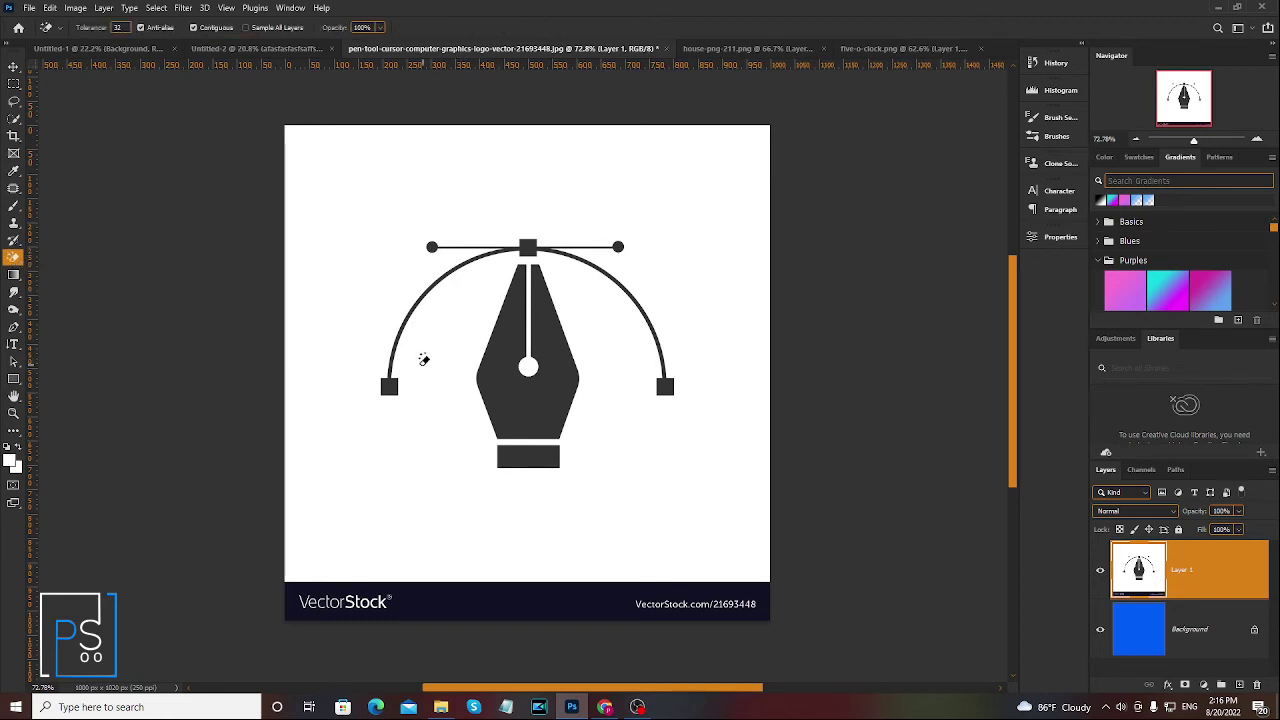
left_click(13, 118)
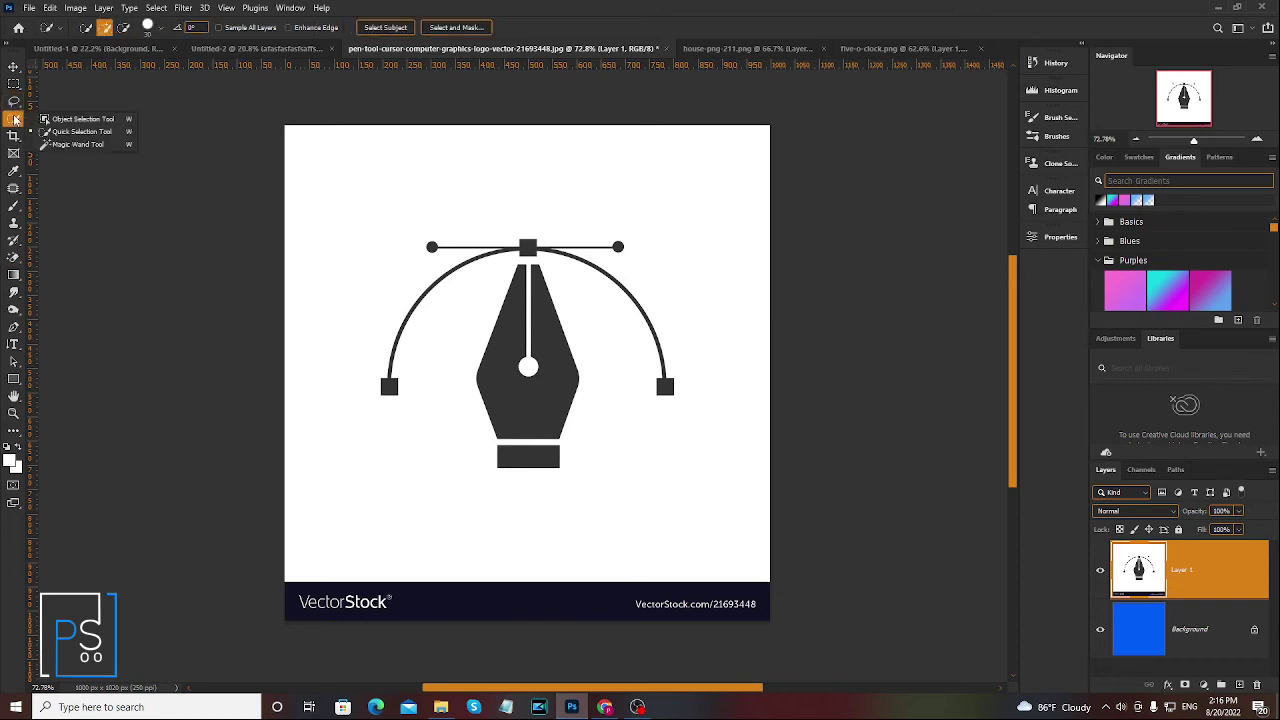
left_click(77, 145)
left_click(471, 394)
key("ctrl+d")
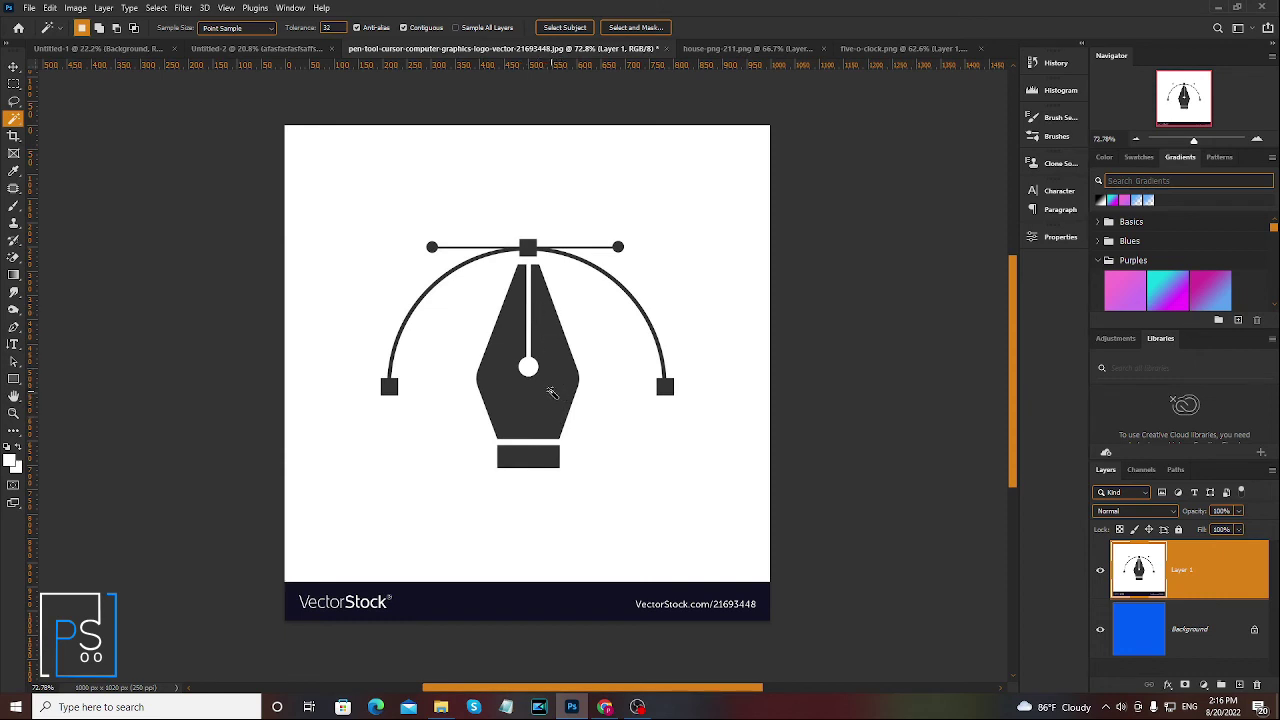
left_click(558, 366)
left_click(531, 458)
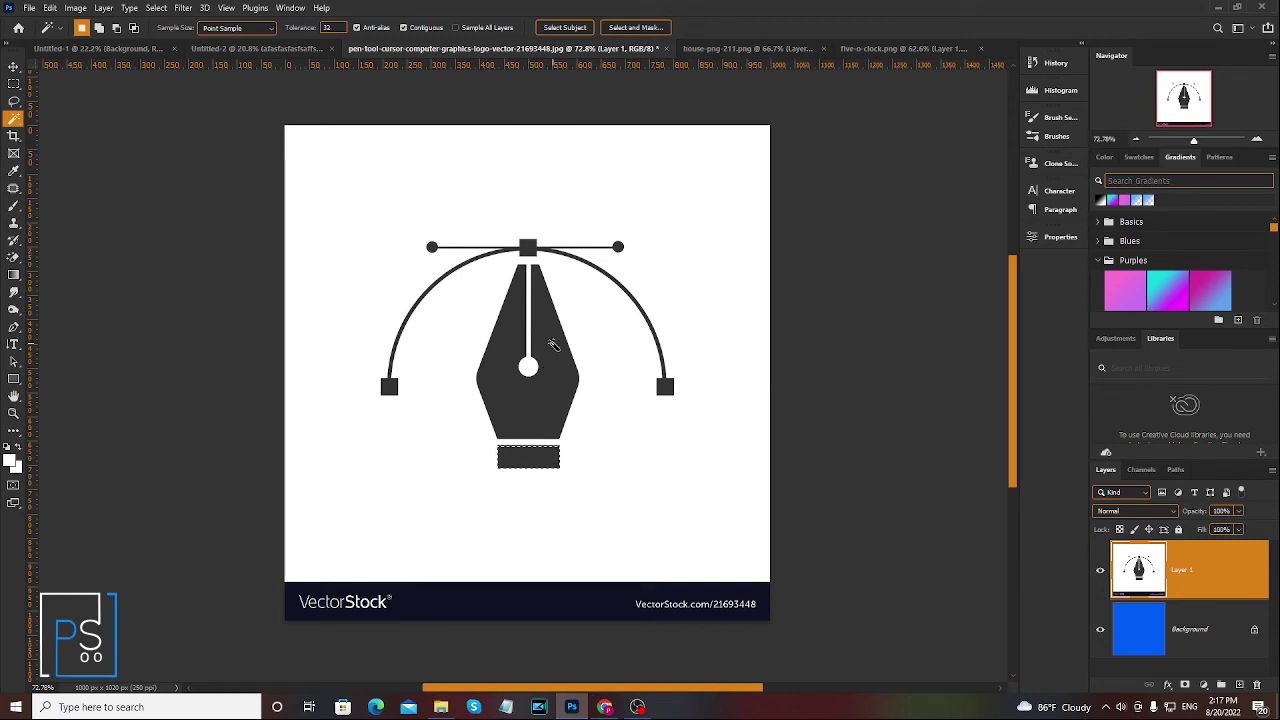
key("shift")
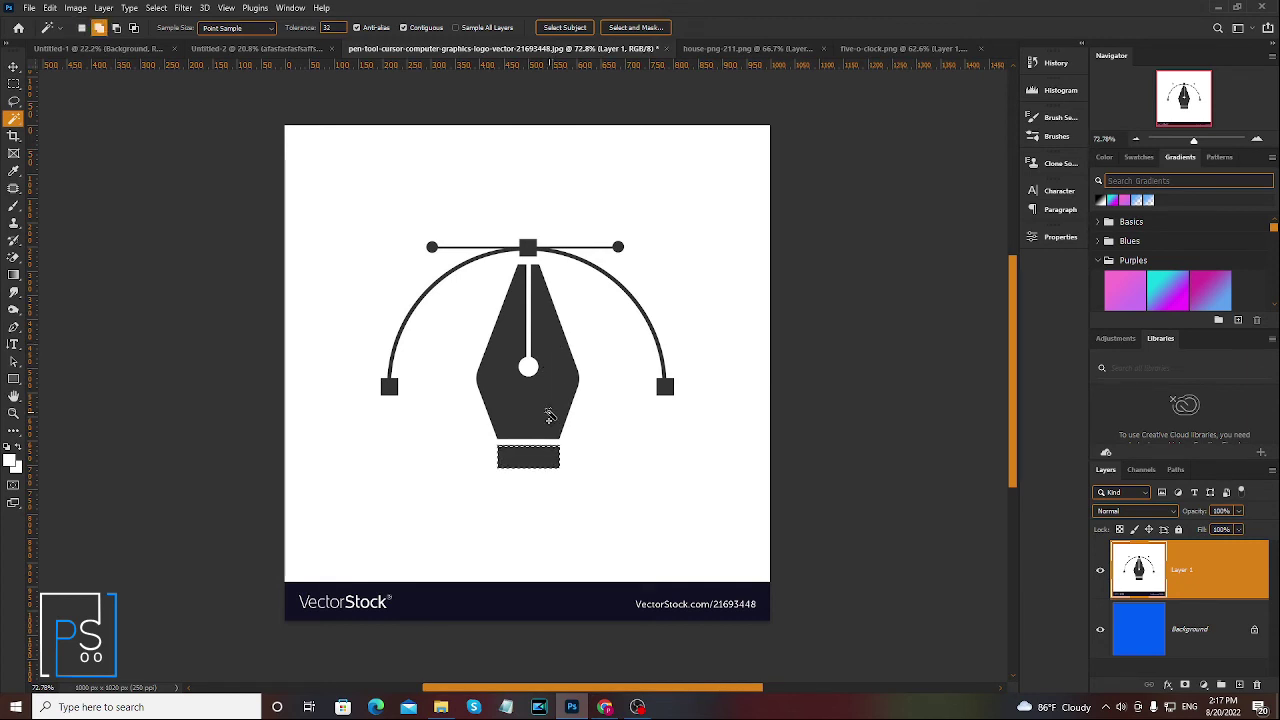
left_click(553, 386, "shift")
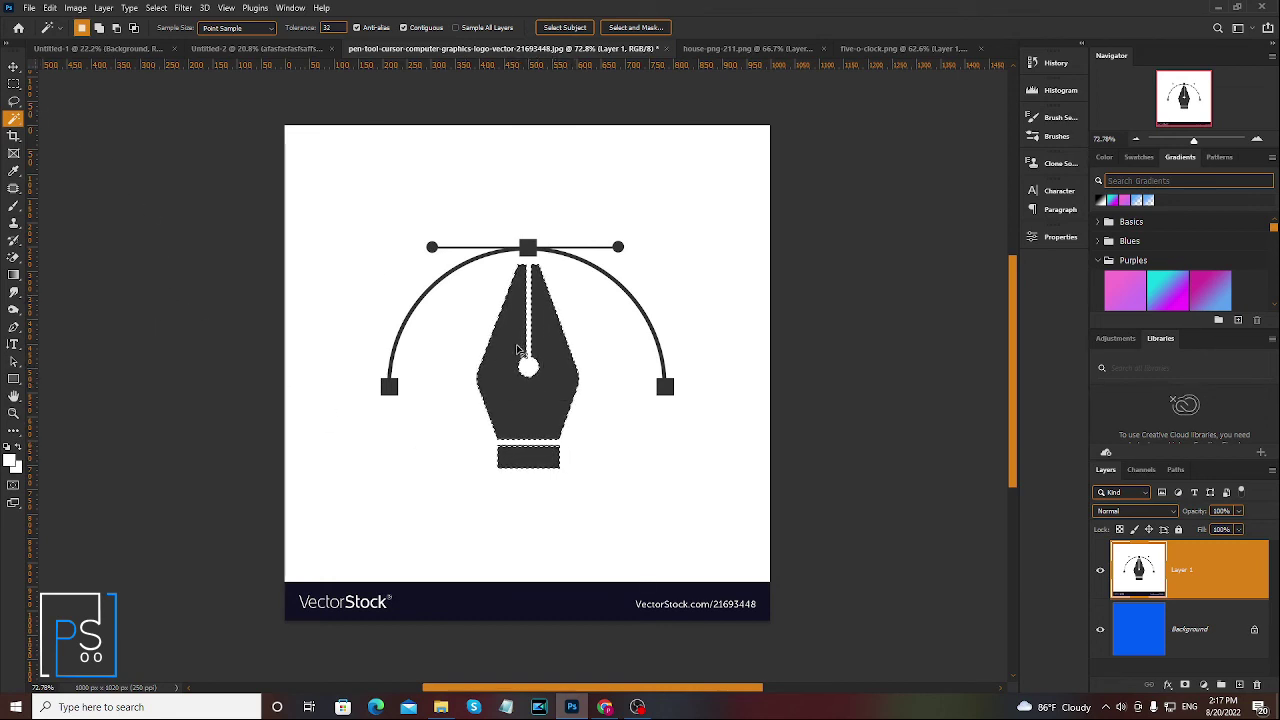
key("ctrl+d")
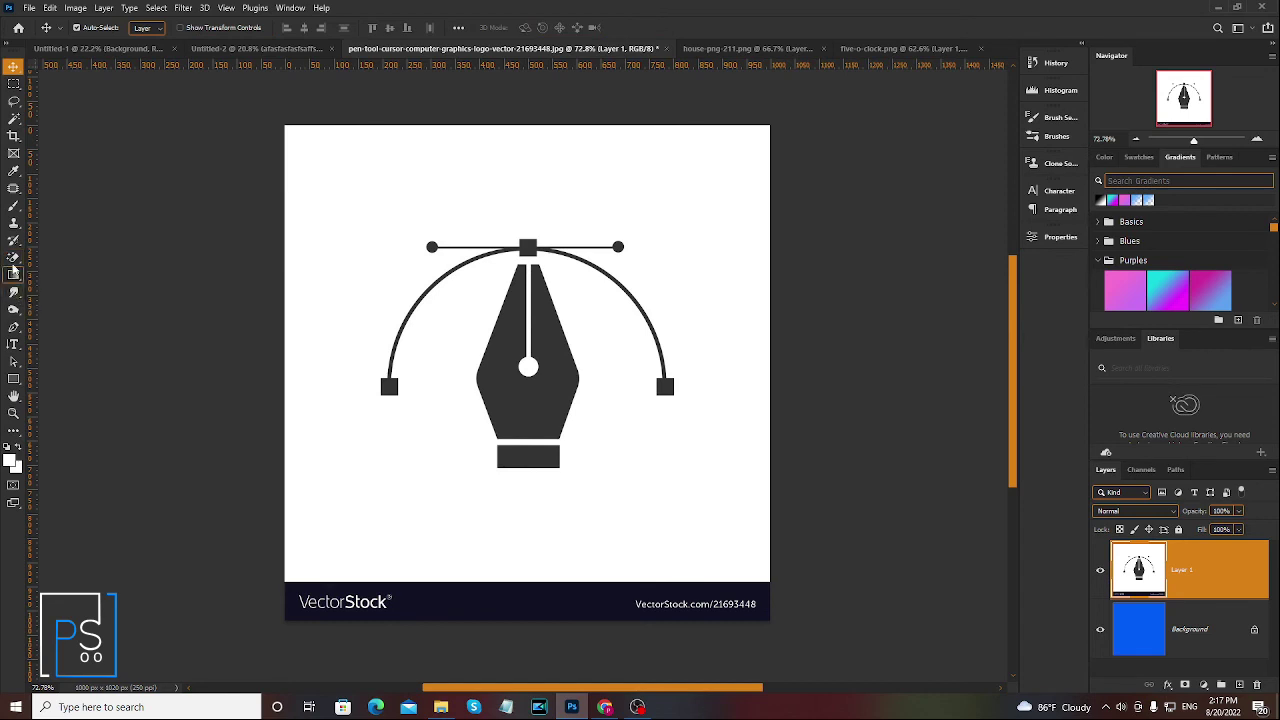
left_click(13, 258)
right_click(13, 258)
left_click(70, 278)
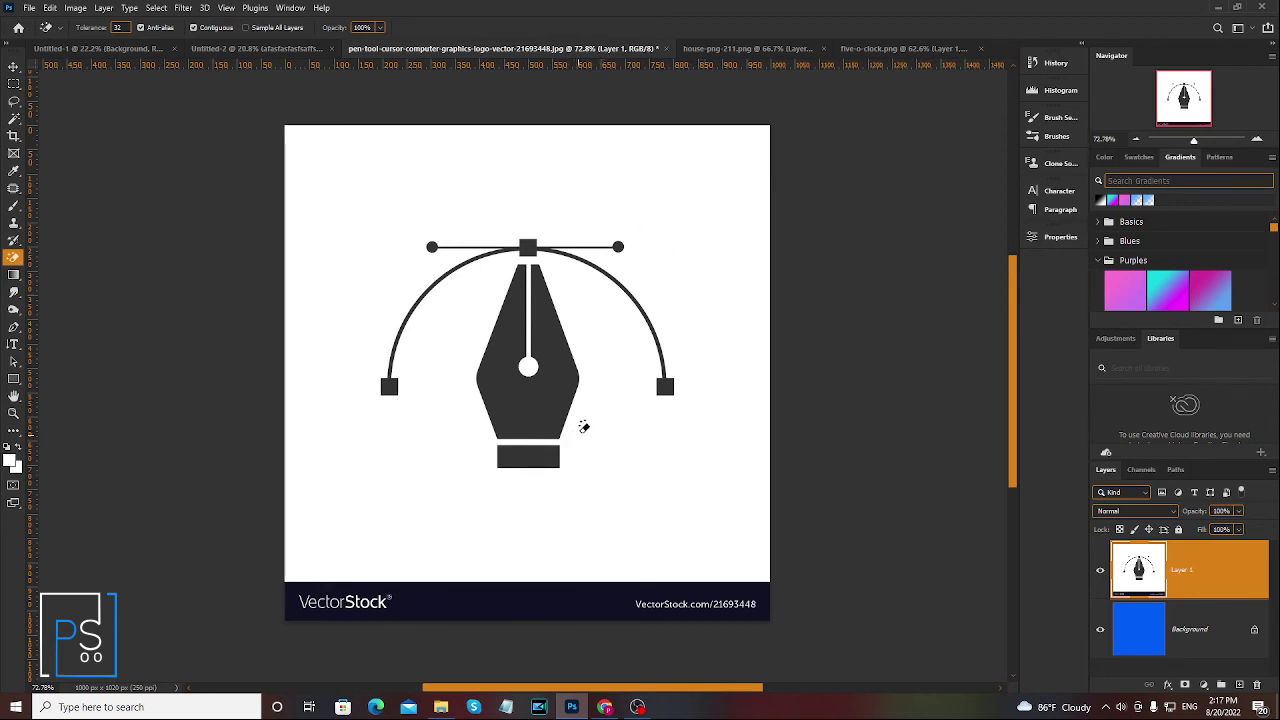
left_click(709, 330)
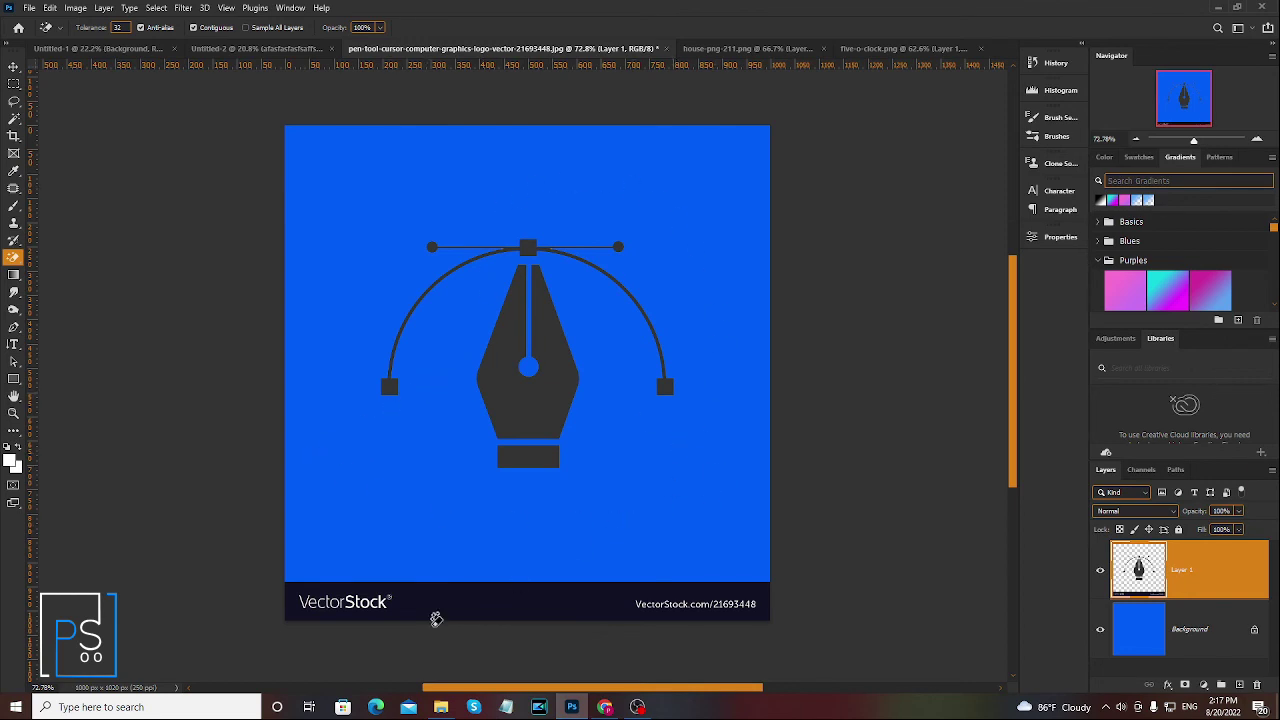
scroll(434, 614, "up", 3)
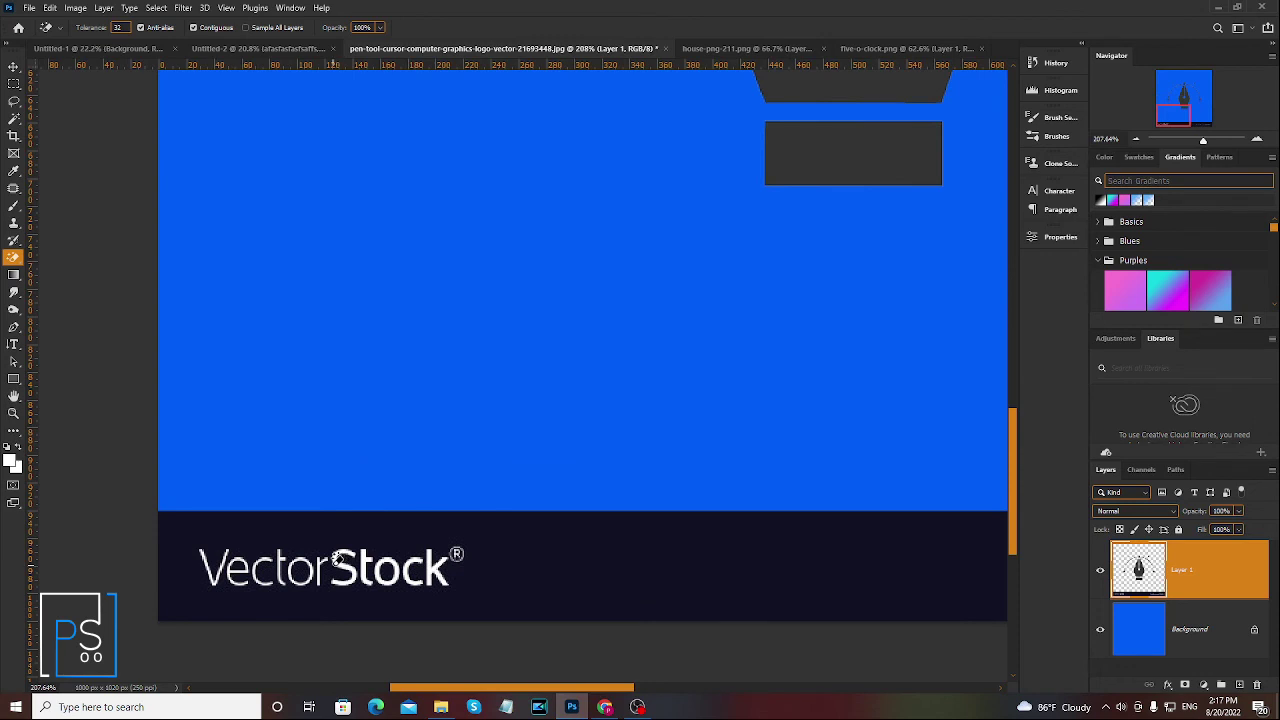
left_click(340, 562)
left_click(387, 566)
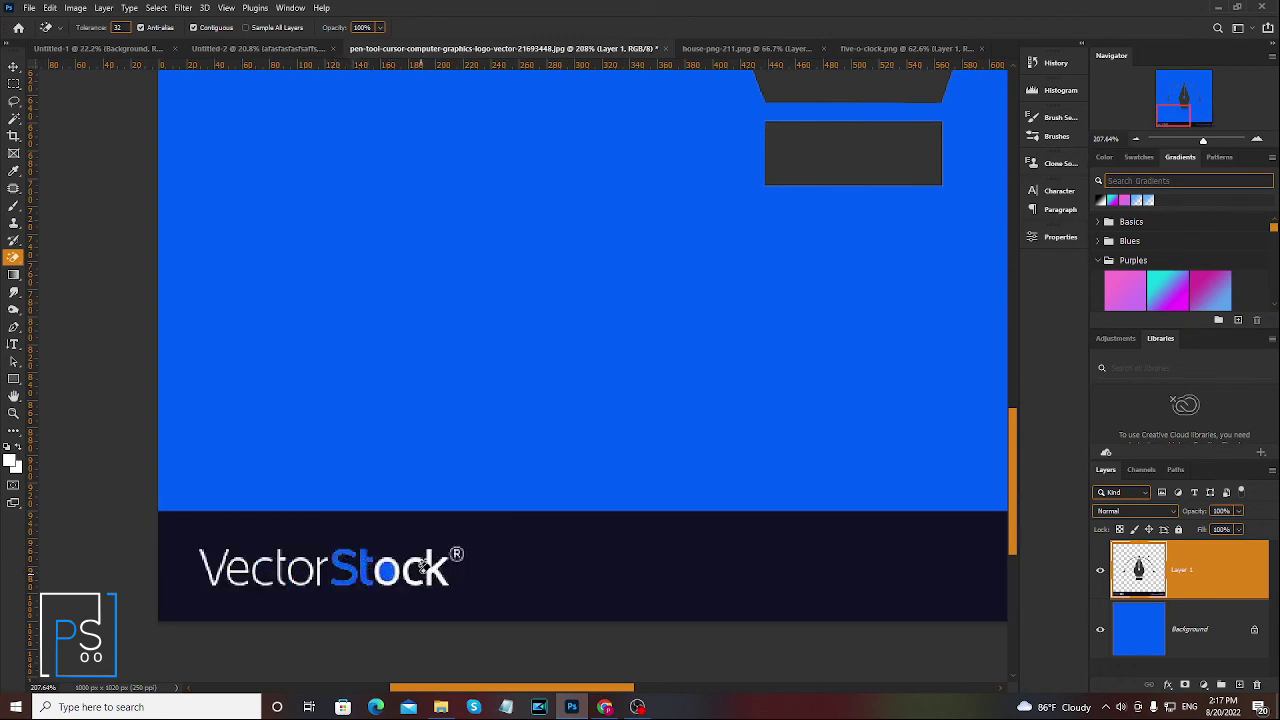
key("ctrl+z")
left_click(391, 568)
left_click(418, 558)
left_click(434, 553)
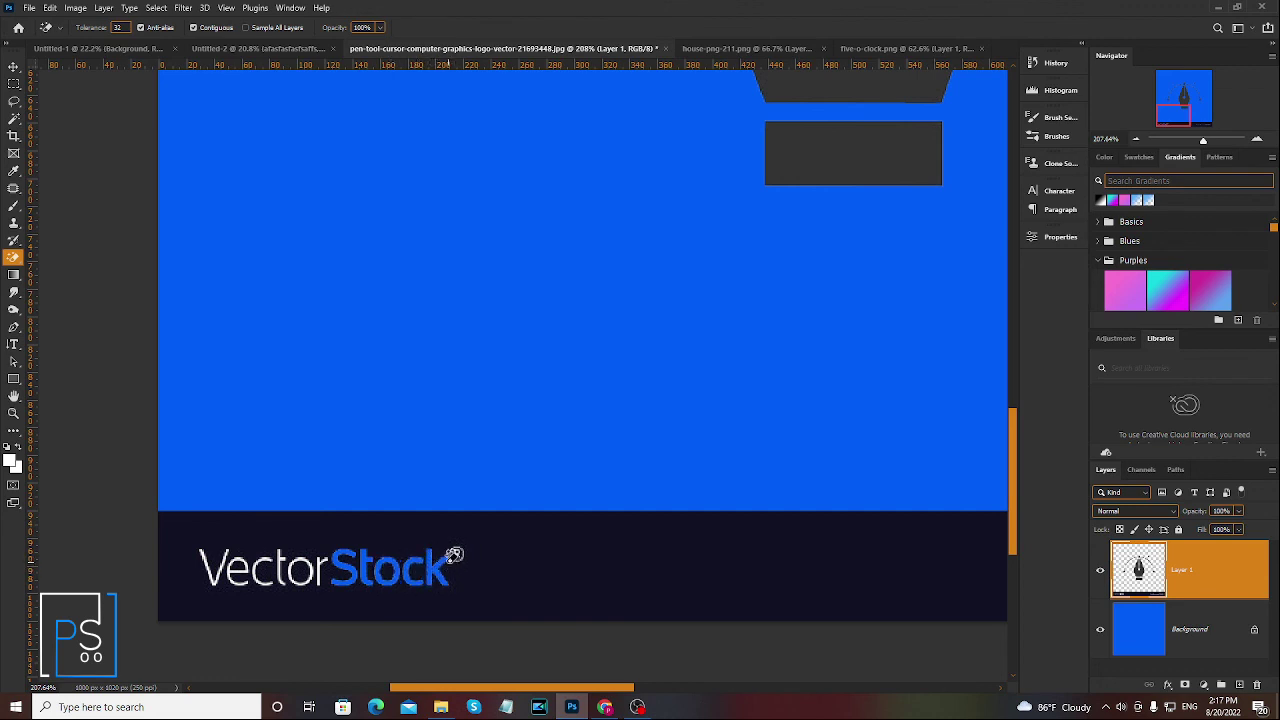
scroll(360, 600, "down", 5)
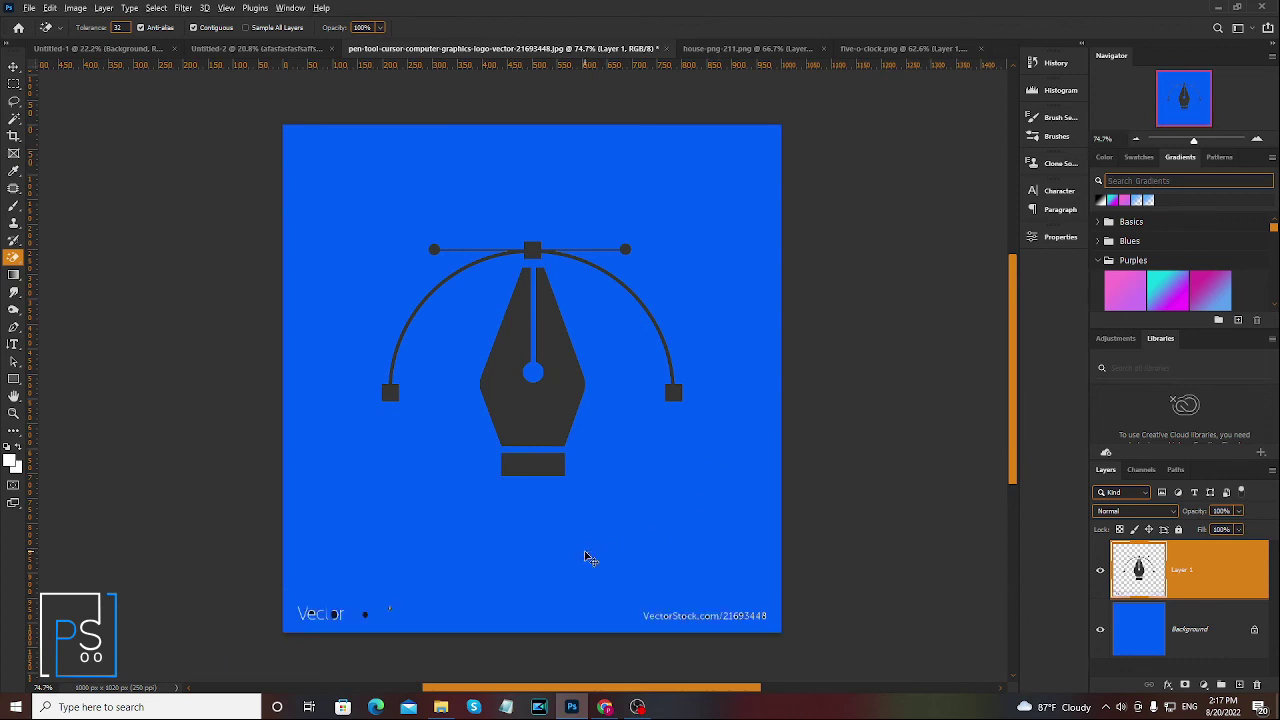
left_click(616, 370)
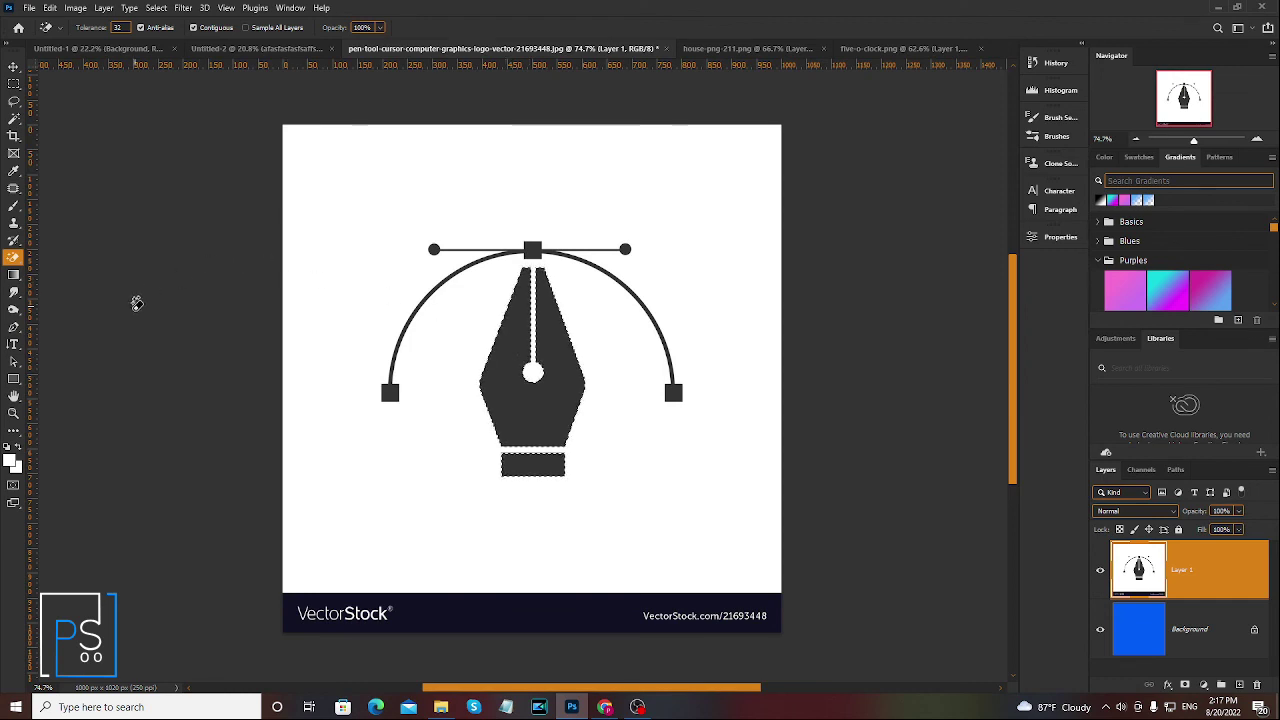
key("ctrl+d")
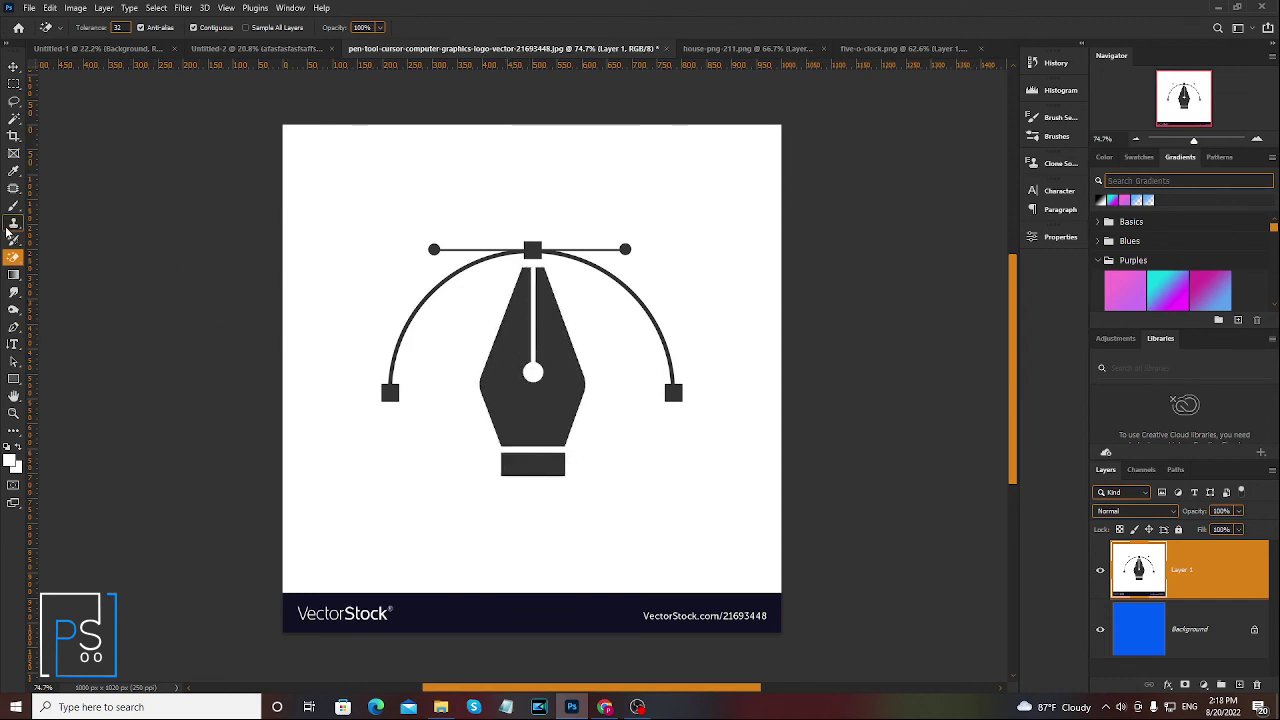
right_click(16, 264)
left_click(66, 258)
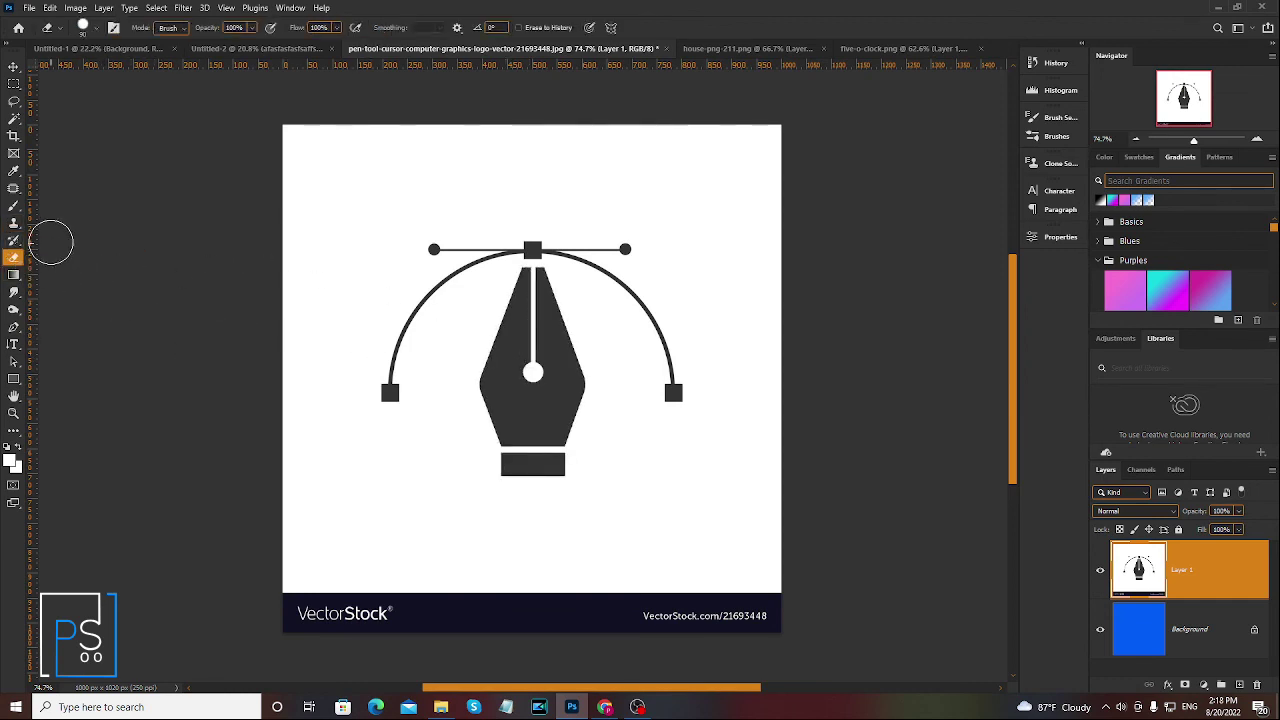
right_click(14, 261)
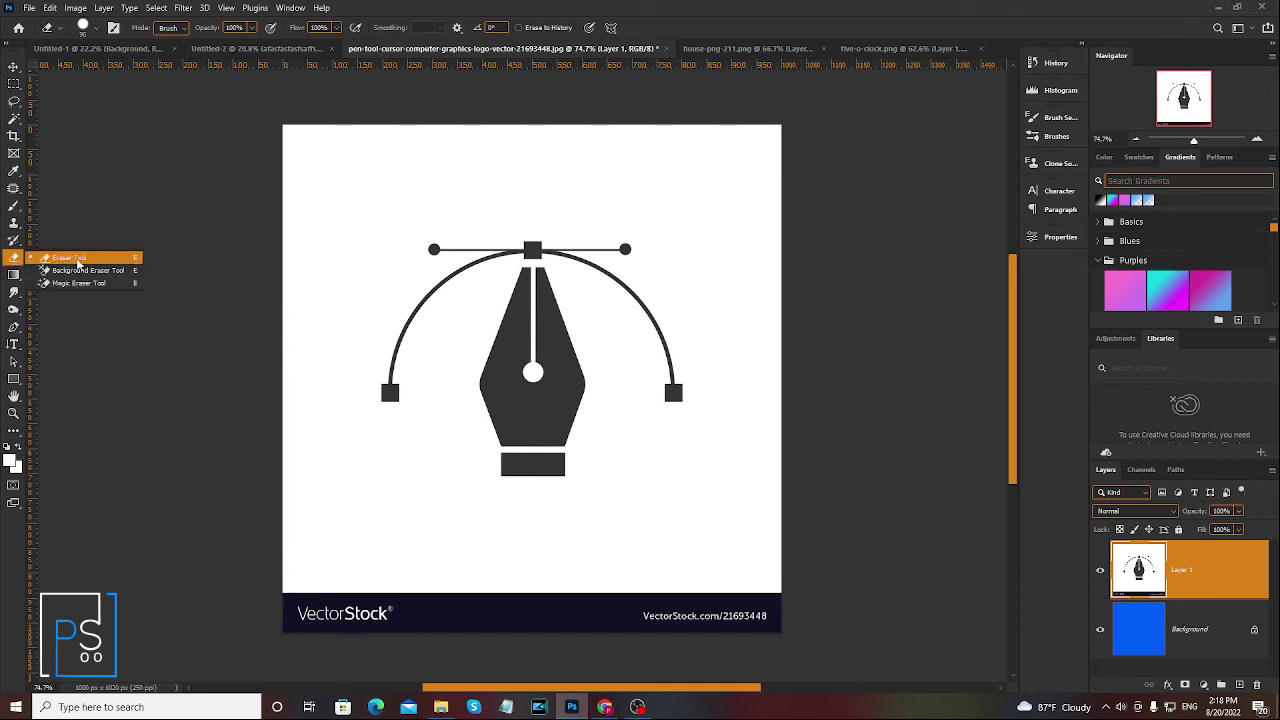
left_click(746, 20)
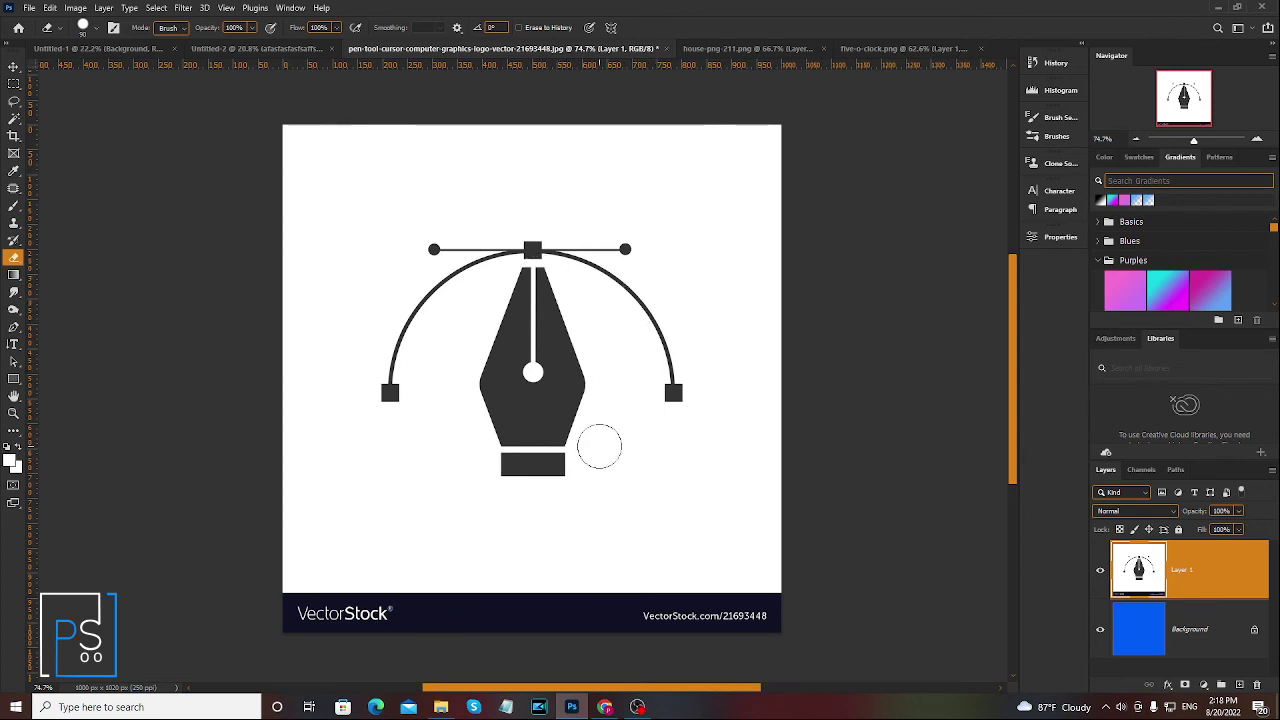
left_click_drag(1016, 386, 1014, 375)
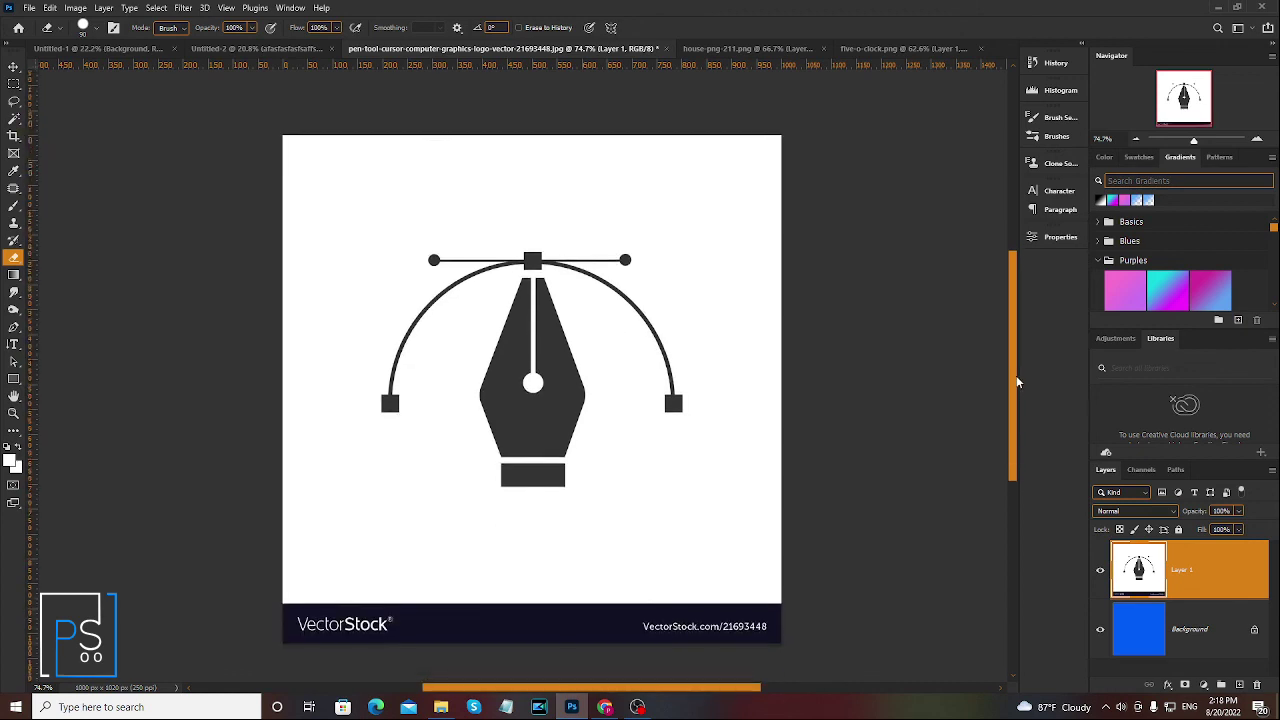
left_click_drag(1014, 375, 1014, 385)
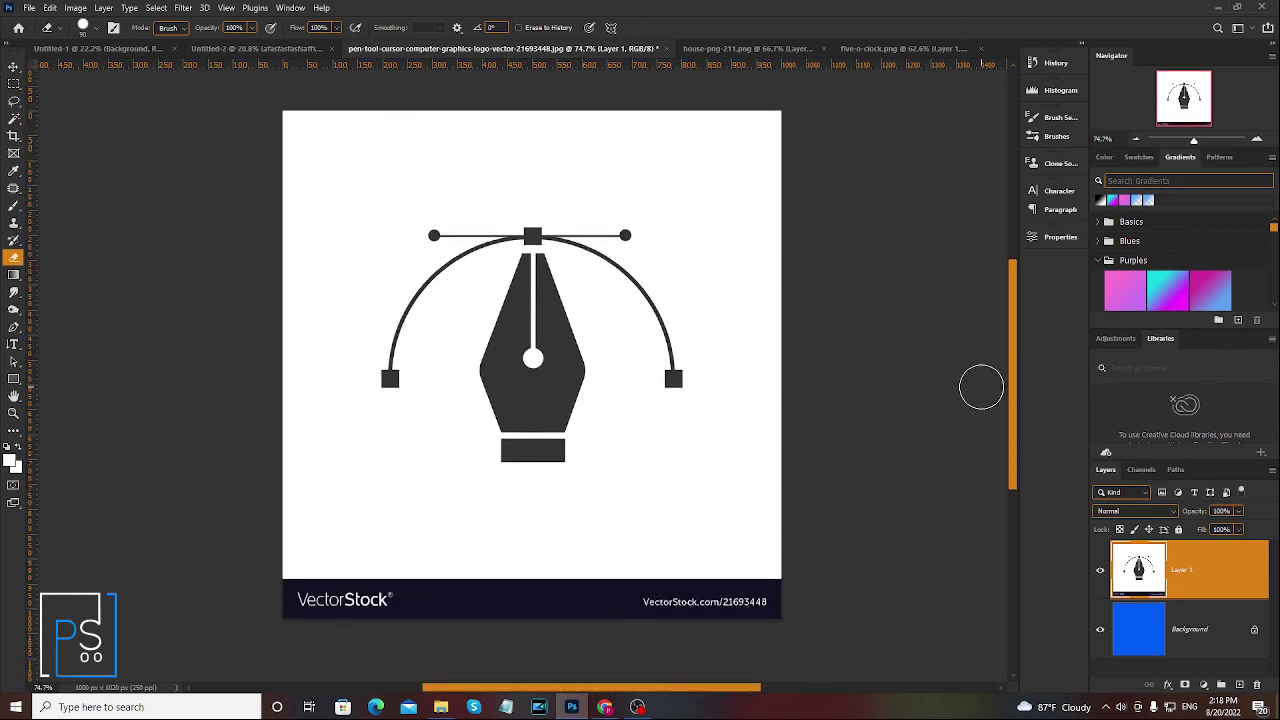